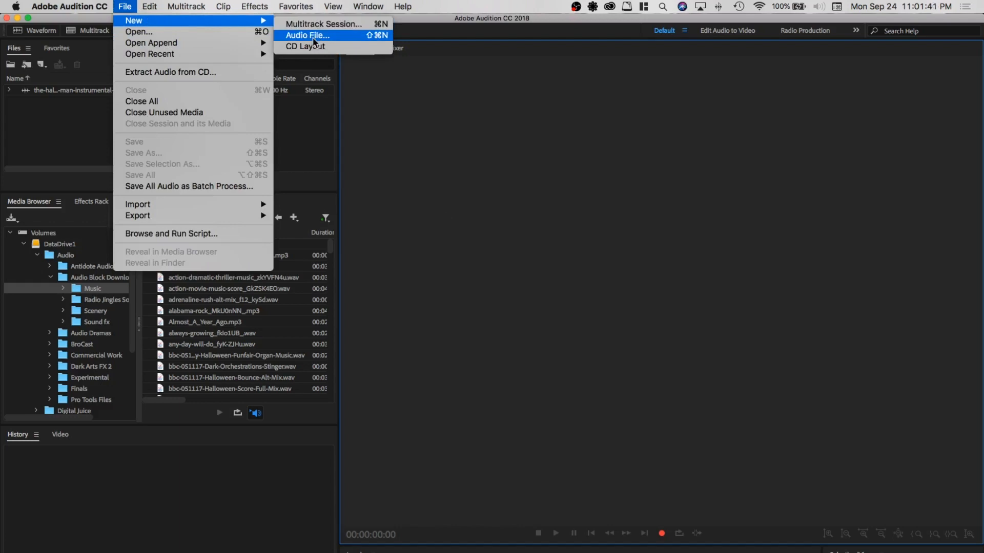
Create a new mono audio file named Halloween VO2 at 44100 Hz and 16 bits
{"action": "left_click", "coordinate": [312, 37]}
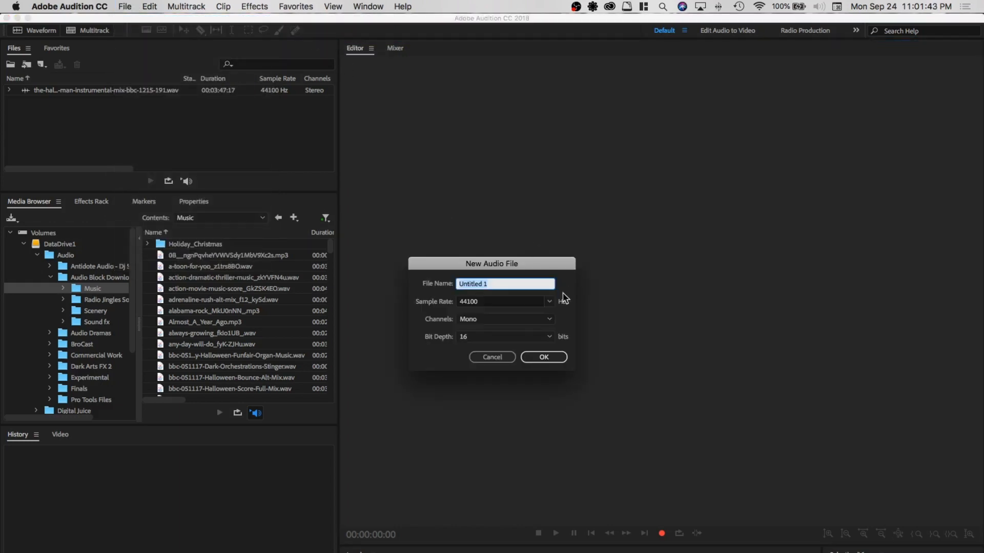
{"action": "type", "text": "Halloween VO2"}
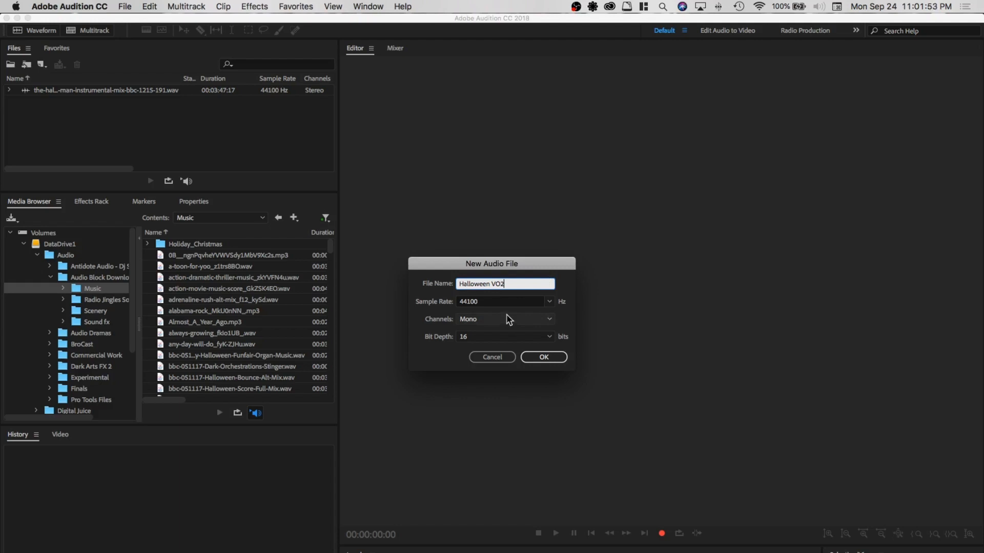
{"action": "left_click", "coordinate": [545, 357]}
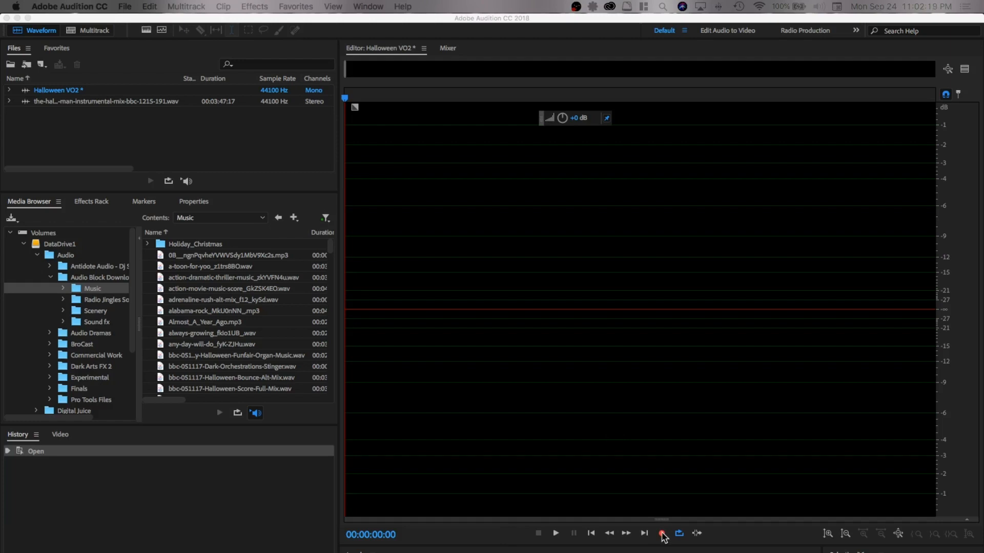
Record the voice-over into the Halloween VO2 file and stop after about 37 seconds
{"action": "left_click", "coordinate": [662, 534]}
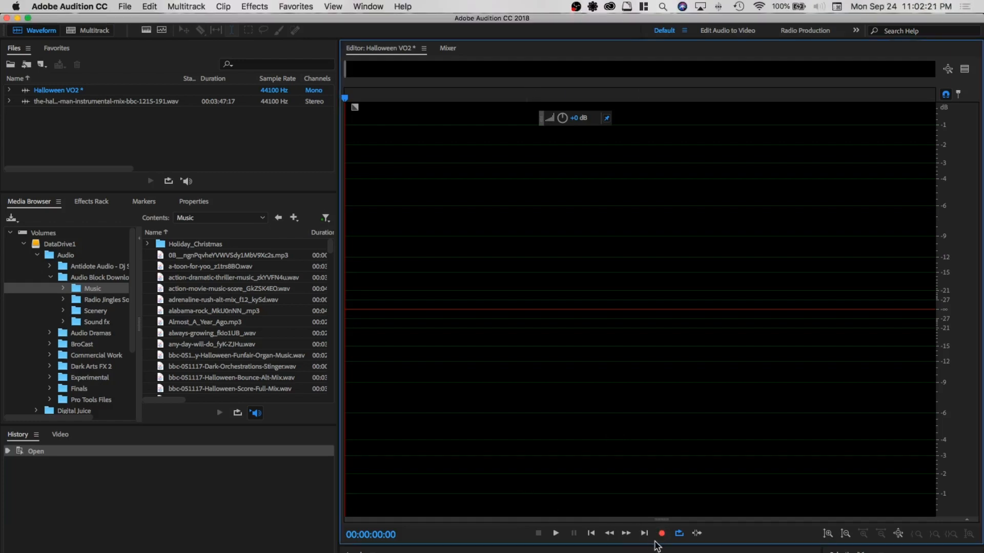
{"action": "left_click", "coordinate": [661, 534]}
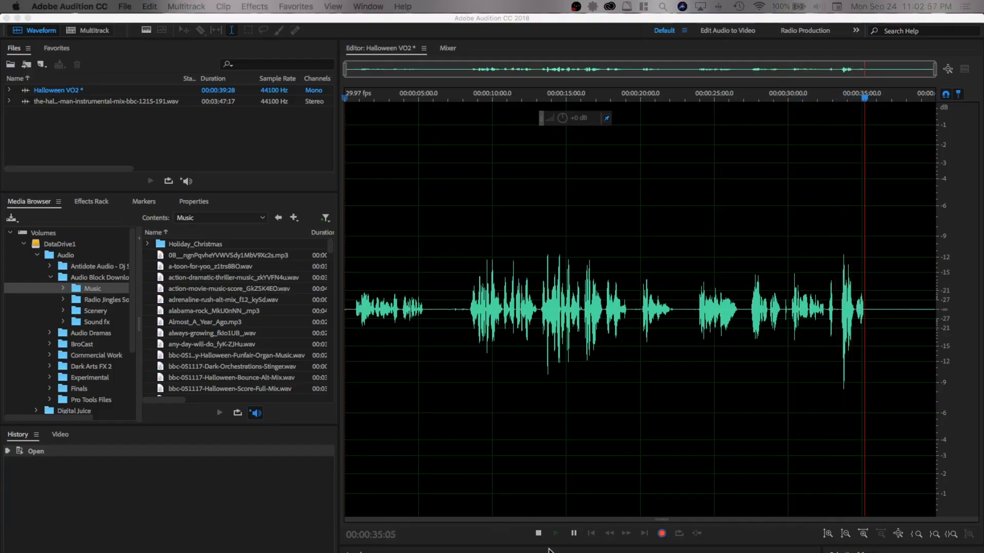
{"action": "left_click", "coordinate": [540, 535]}
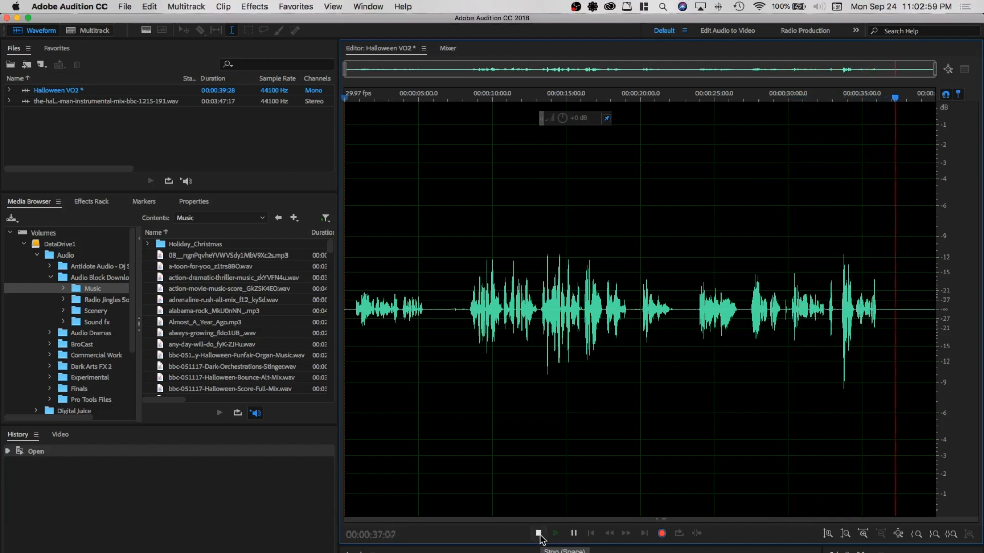
{"action": "left_click", "coordinate": [539, 534]}
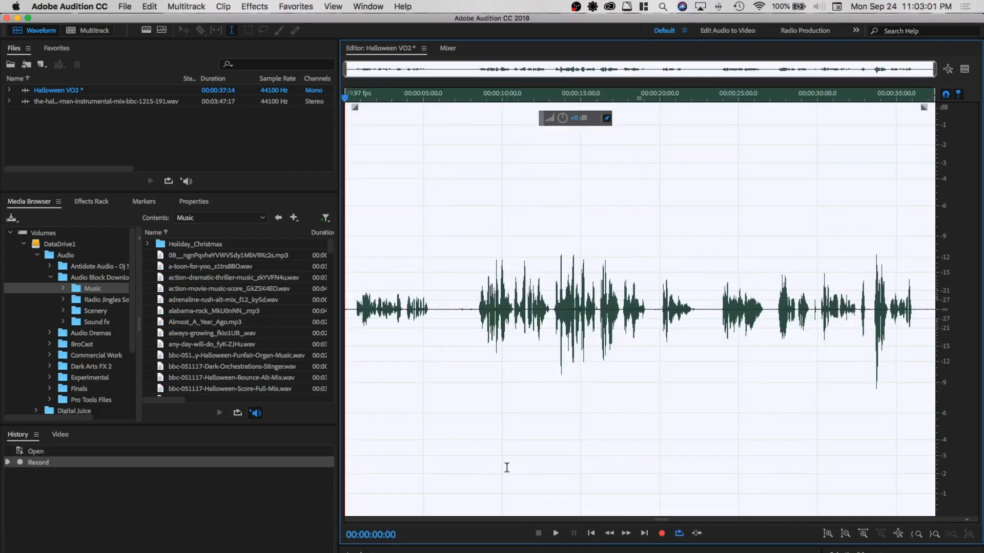
Play back the recorded voice-over from just before the first spoken phrase to check the takes
{"action": "left_click", "coordinate": [353, 308]}
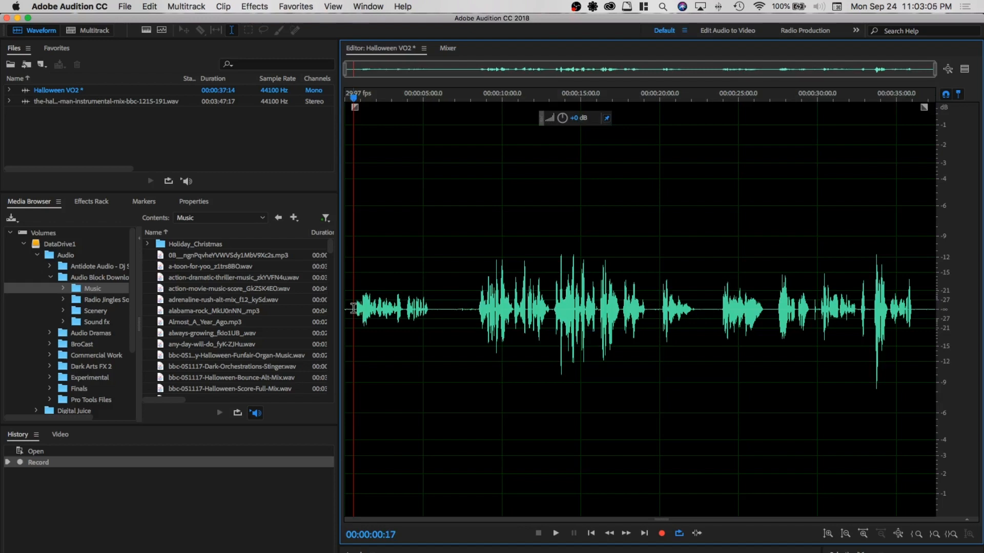
{"action": "key", "text": "space"}
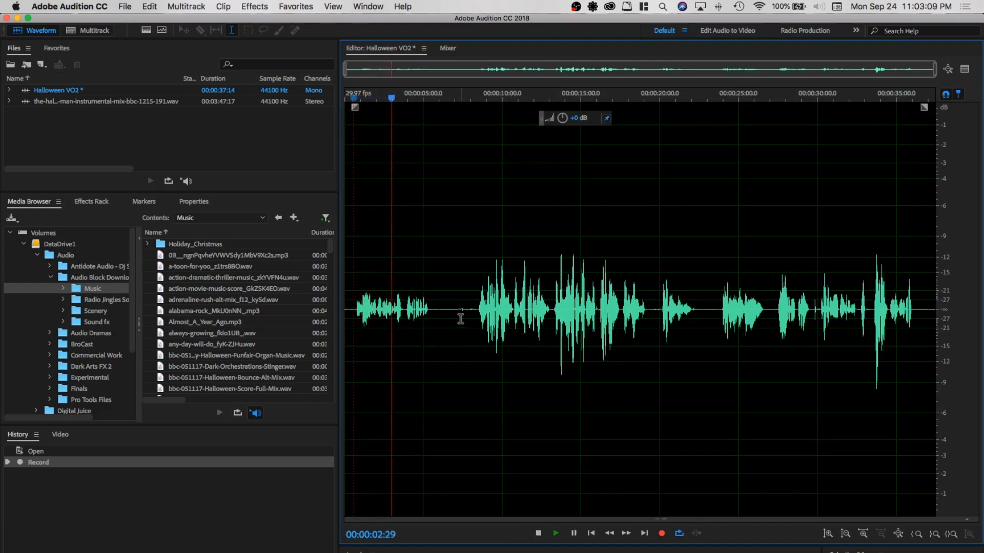
{"action": "left_click", "coordinate": [475, 305]}
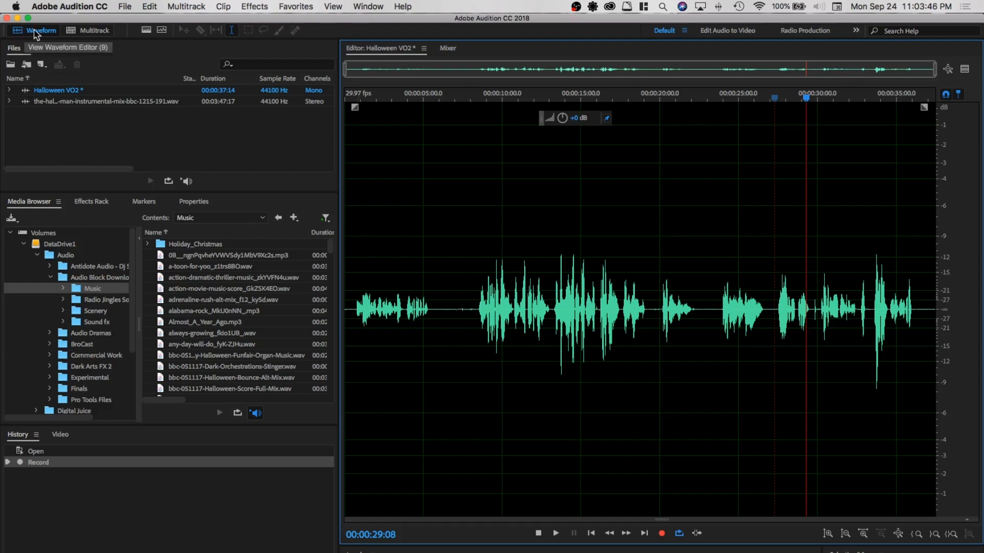
Delete the first spoken phrase with its following pause, and cut the unwanted phrases at the end, leaving about 18 seconds
{"action": "left_click_drag", "start_coordinate": [473, 306], "coordinate": [261, 313]}
{"action": "key", "text": "Delete"}
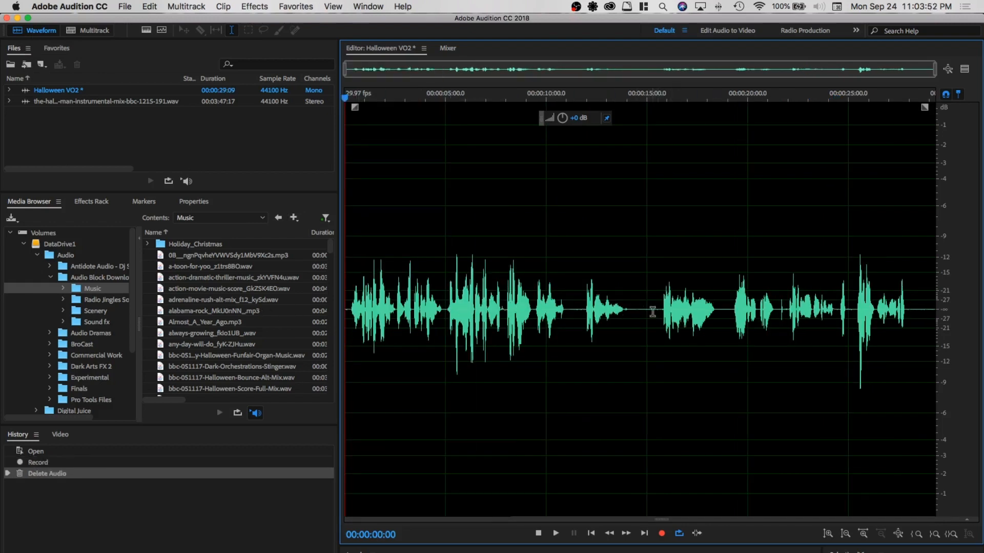
{"action": "left_click_drag", "start_coordinate": [652, 312], "coordinate": [980, 312]}
{"action": "key", "text": "Delete"}
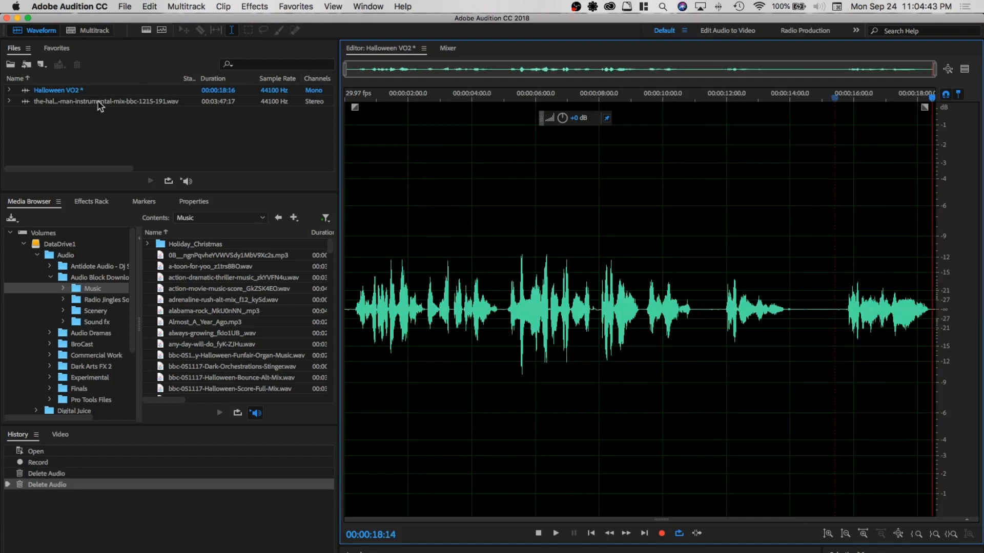
Create a multitrack session named Halloween Sess 2 in the Desktop's Halloween 2018 folder, at 44100 Hz, 32-bit float, with a stereo master
{"action": "left_click", "coordinate": [82, 34]}
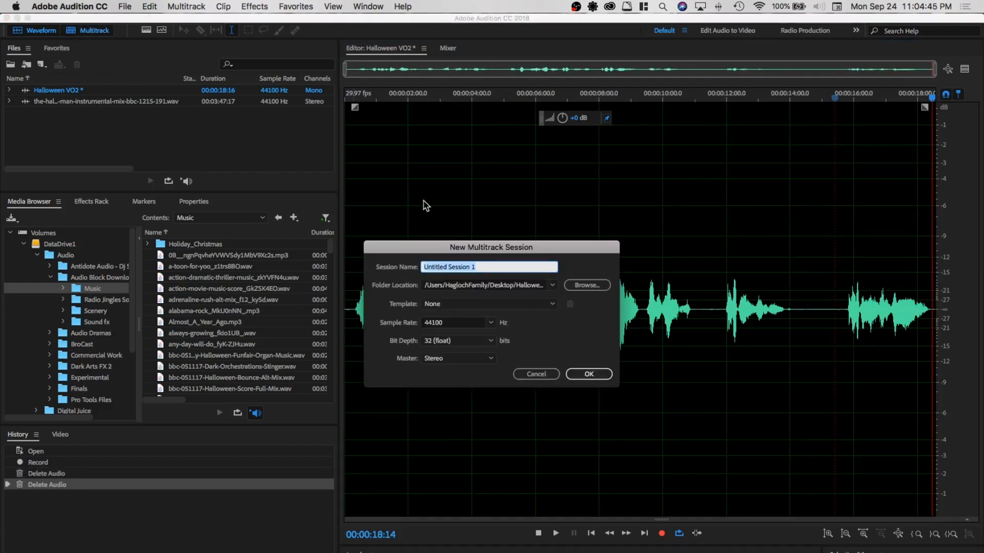
{"action": "left_click", "coordinate": [555, 285]}
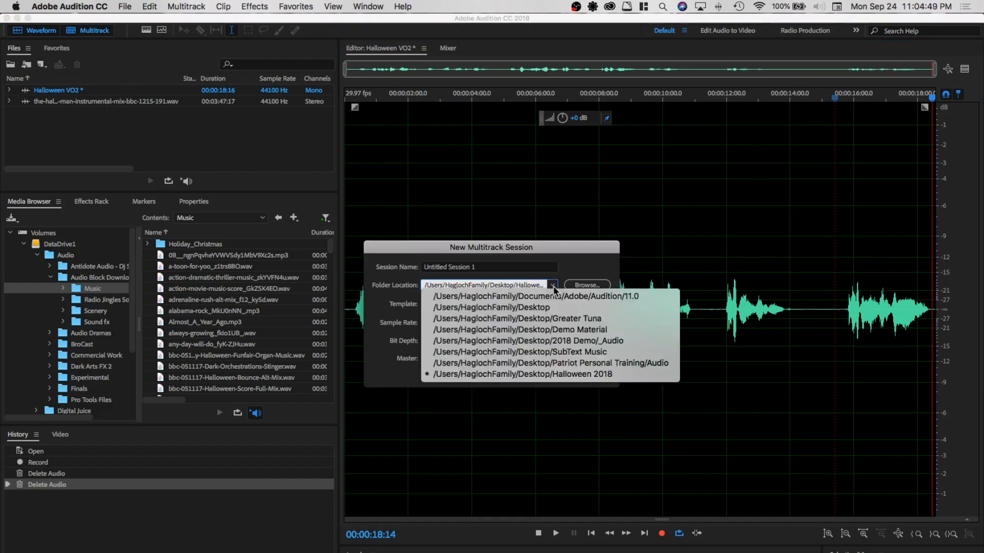
{"action": "left_click", "coordinate": [570, 268]}
{"action": "left_click", "coordinate": [474, 268]}
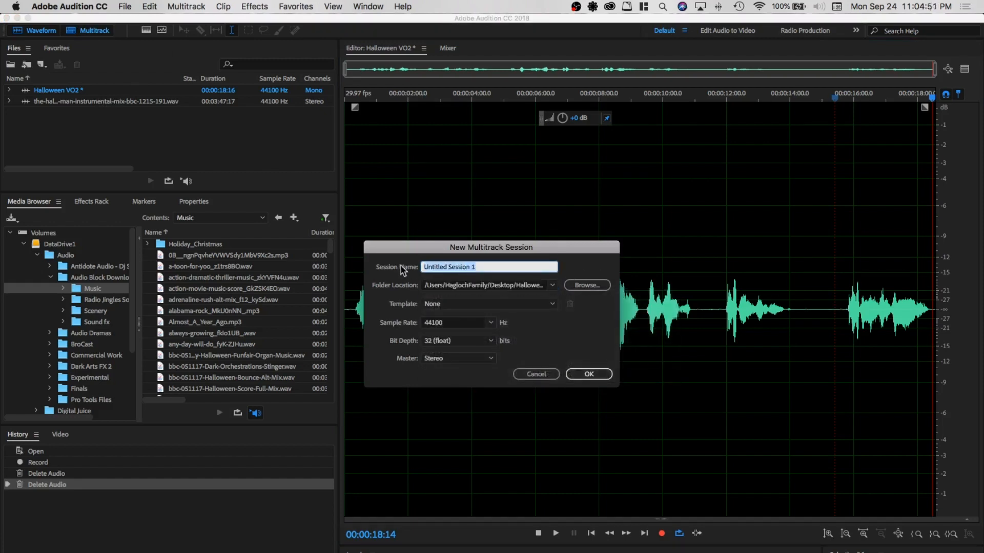
{"action": "type", "text": "Halloween Sess 2"}
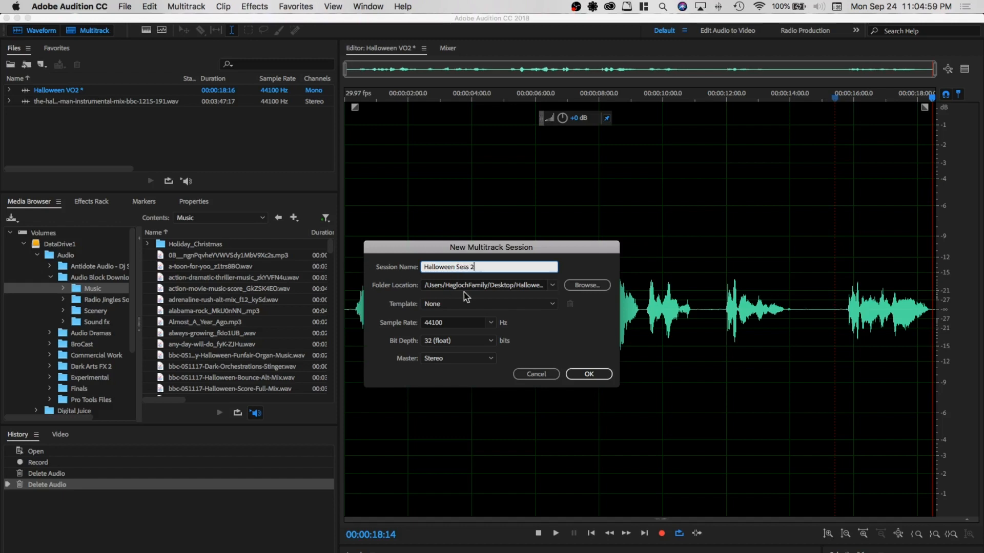
{"action": "left_click", "coordinate": [586, 285]}
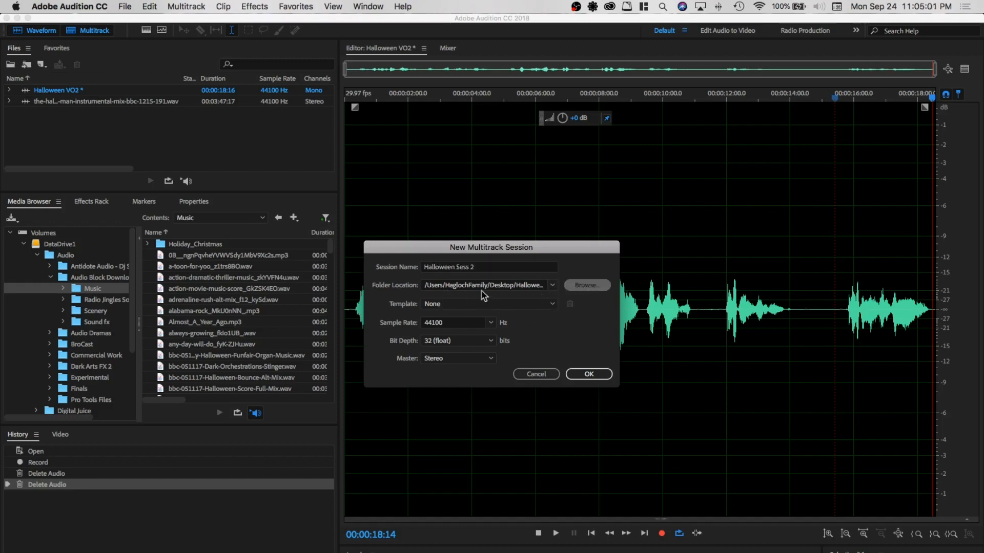
{"action": "left_click", "coordinate": [587, 286]}
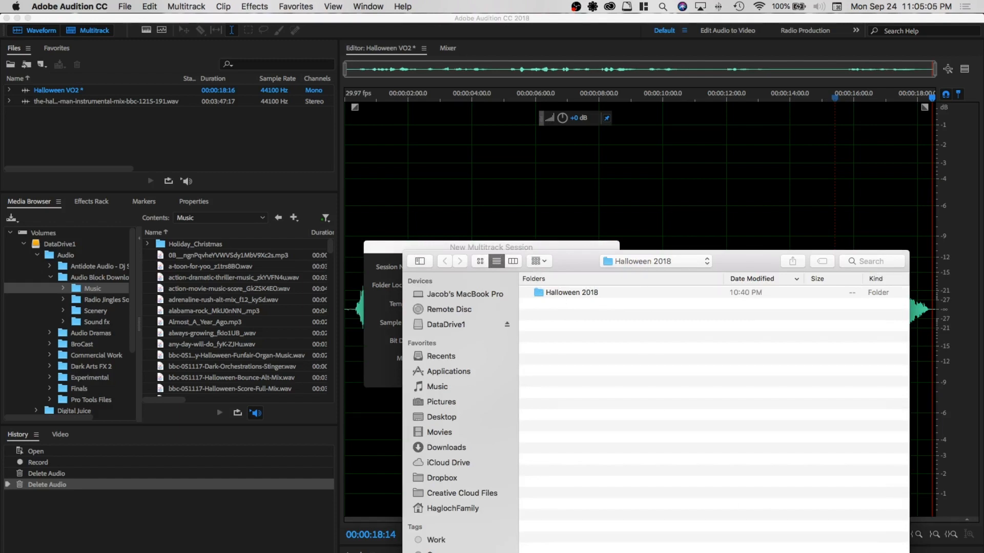
{"action": "left_click", "coordinate": [883, 552]}
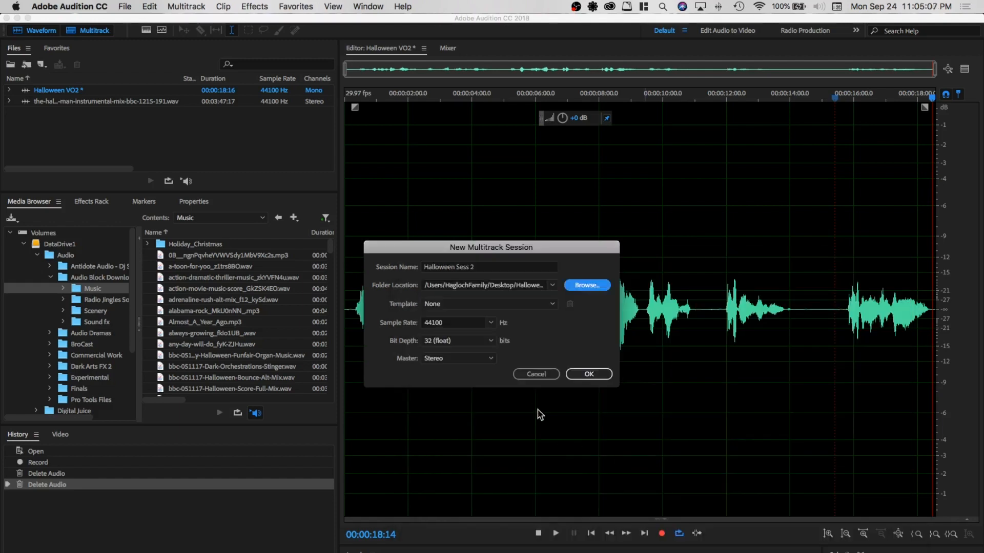
{"action": "left_click", "coordinate": [597, 375]}
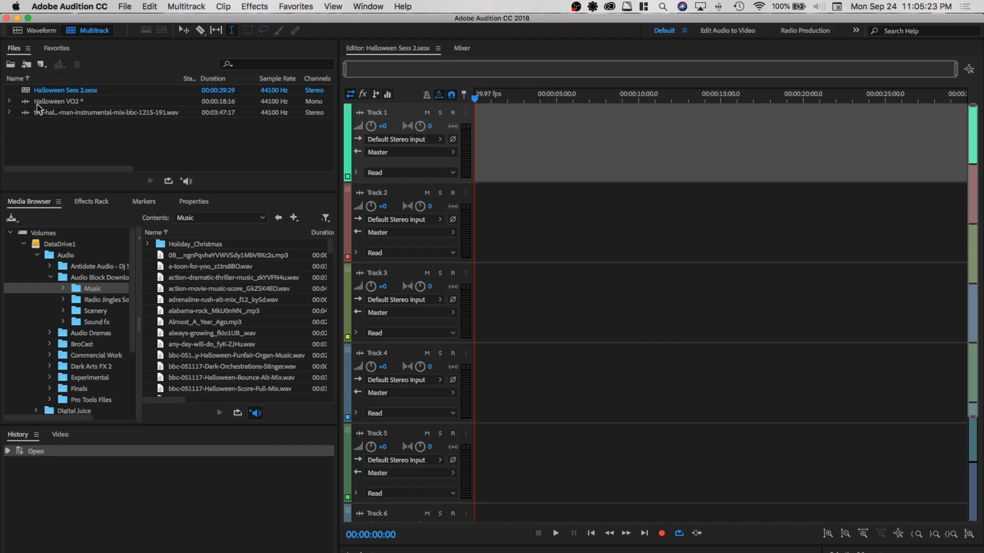
Place the Halloween VO2 recording at the start of Track 1 and play the first few seconds
{"action": "left_click_drag", "start_coordinate": [38, 102], "coordinate": [453, 134]}
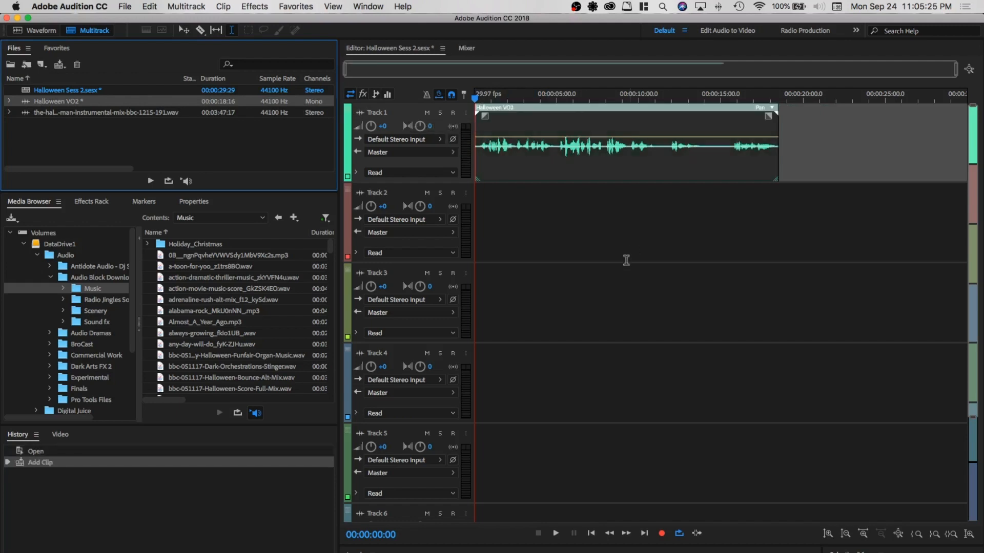
{"action": "key", "text": "space"}
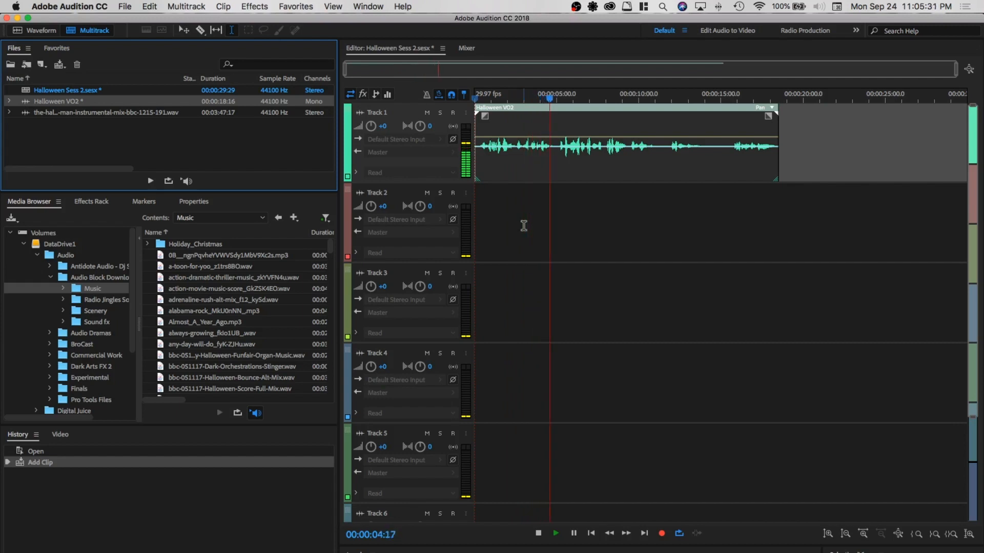
{"action": "key", "text": "space"}
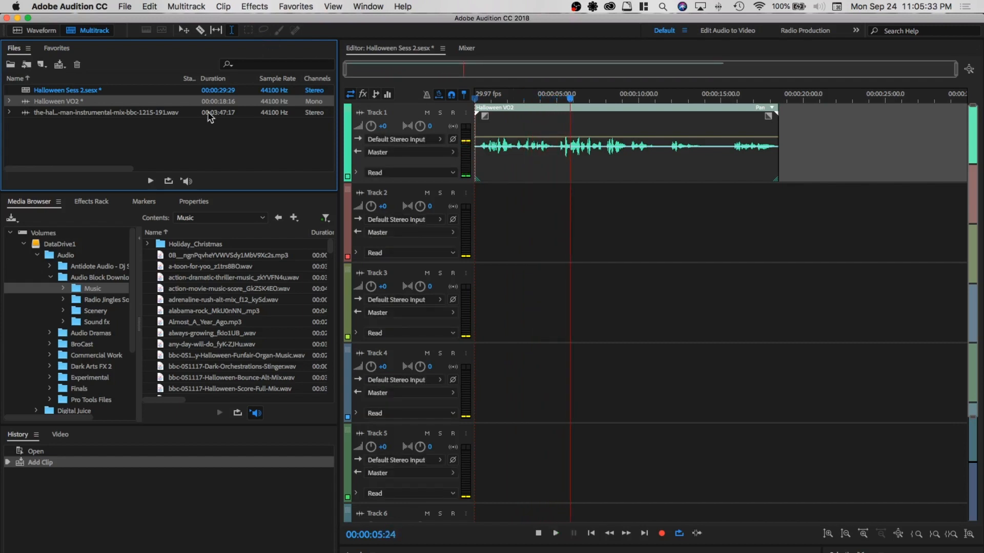
Mute Track 1, play the session briefly from the start, and unmute the track
{"action": "left_click", "coordinate": [77, 114]}
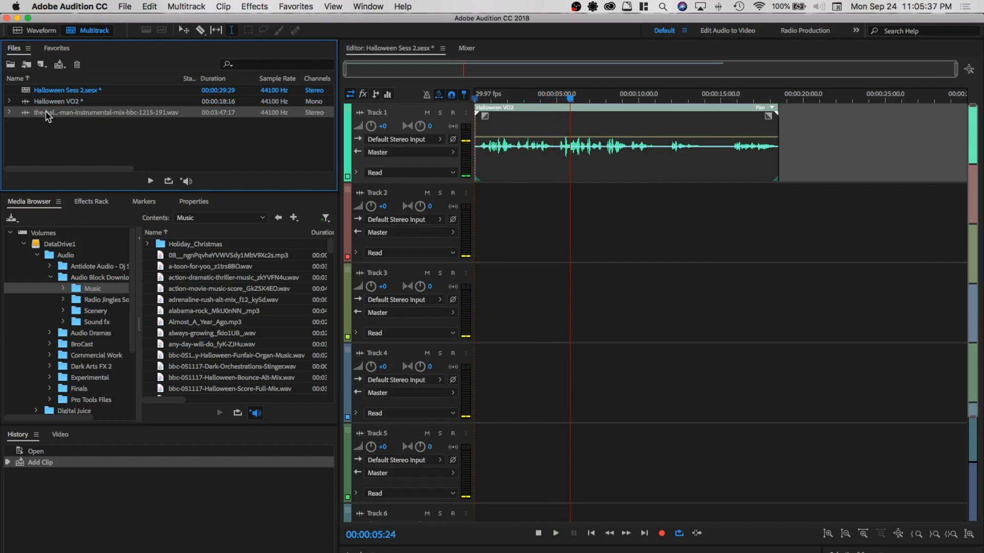
{"action": "left_click", "coordinate": [835, 147]}
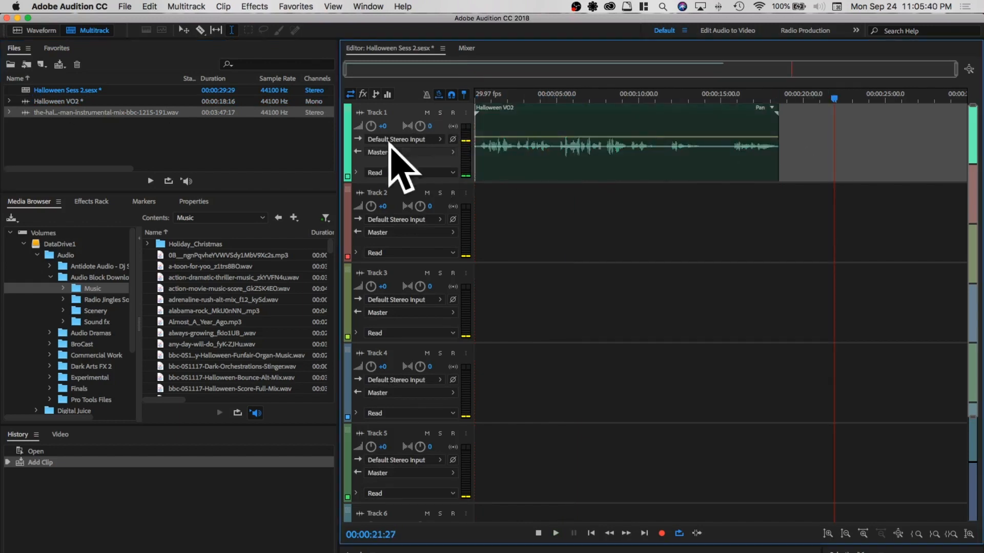
{"action": "left_click", "coordinate": [427, 113]}
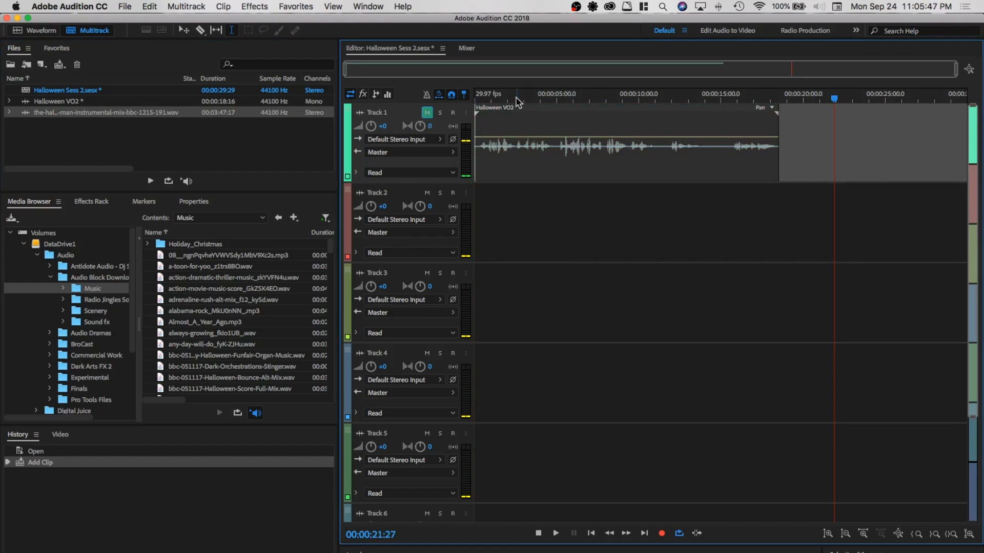
{"action": "left_click_drag", "start_coordinate": [483, 97], "coordinate": [465, 99]}
{"action": "key", "text": "space"}
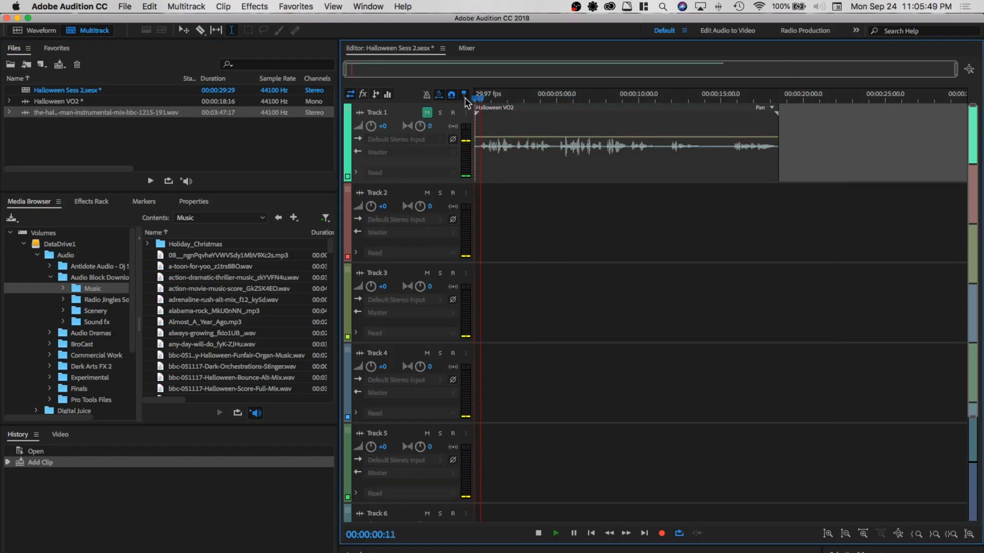
{"action": "key", "text": "space"}
{"action": "left_click", "coordinate": [427, 113]}
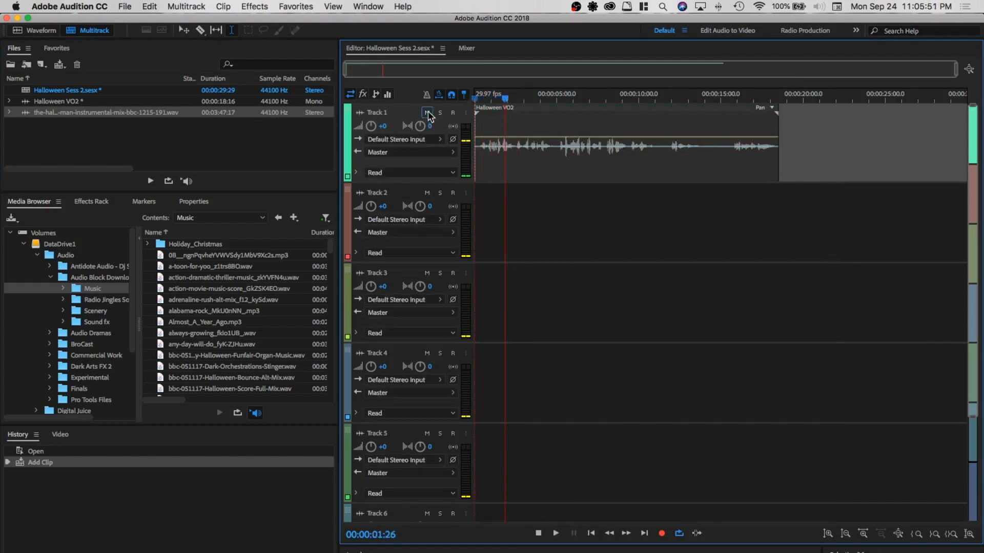
Solo Track 1 and play a short part of the voice-over
{"action": "left_click", "coordinate": [440, 113]}
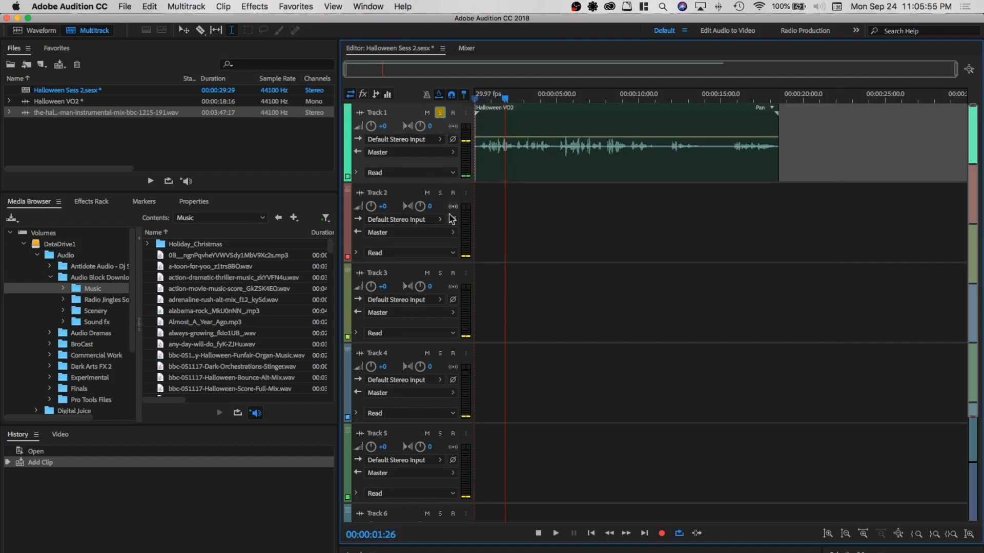
{"action": "key", "text": "space"}
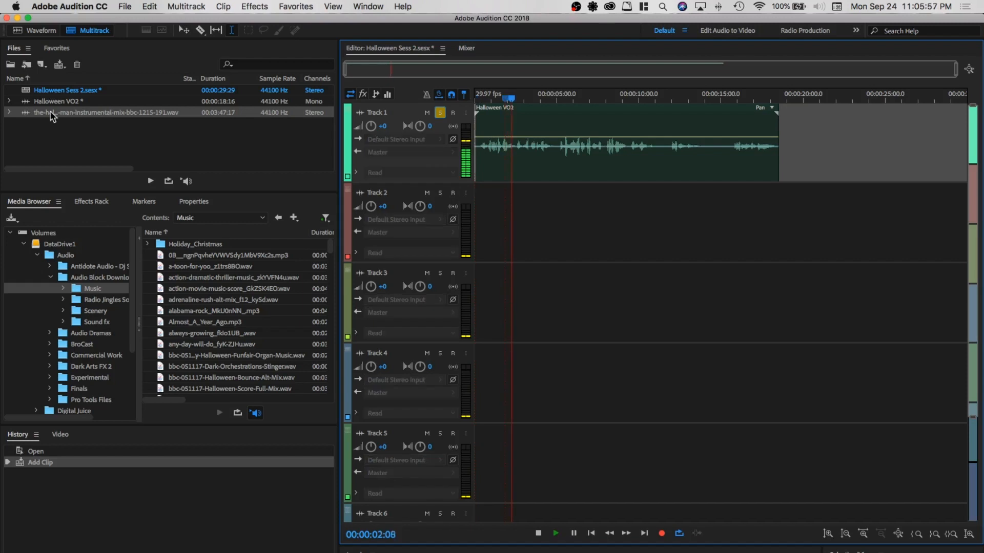
{"action": "key", "text": "space"}
Place the Halloween instrumental music file at the start of Track 2 and play briefly with Track 1 soloed
{"action": "left_click_drag", "start_coordinate": [48, 113], "coordinate": [482, 244]}
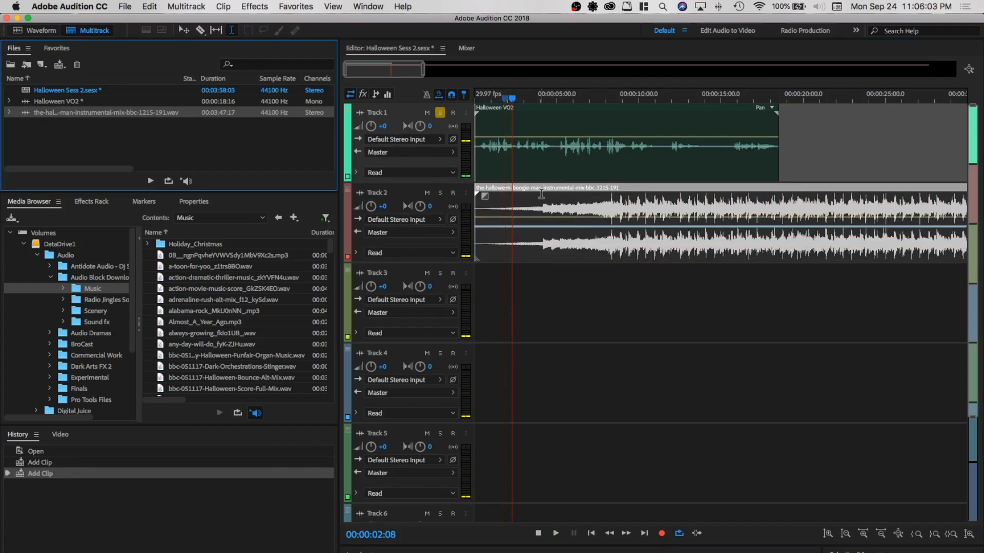
{"action": "key", "text": "space"}
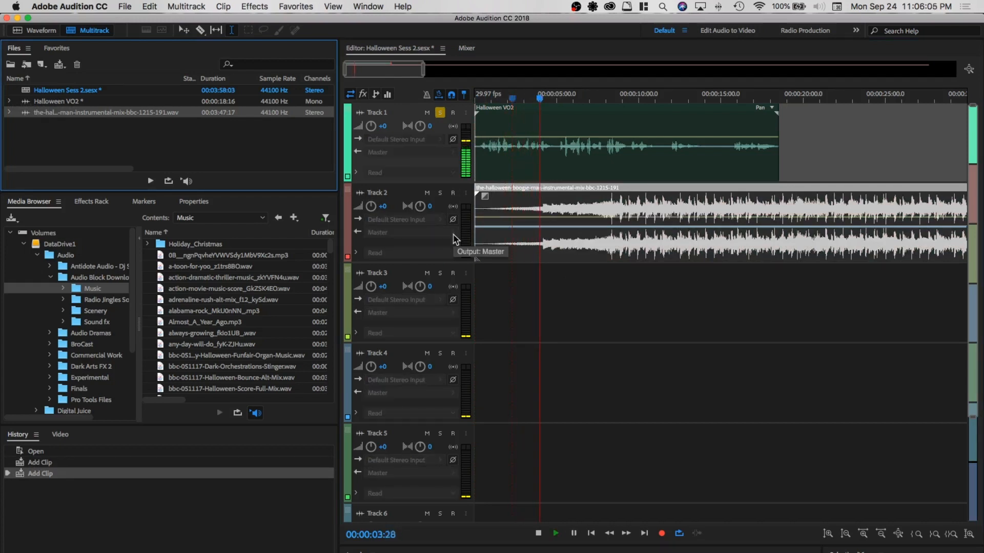
{"action": "key", "text": "space"}
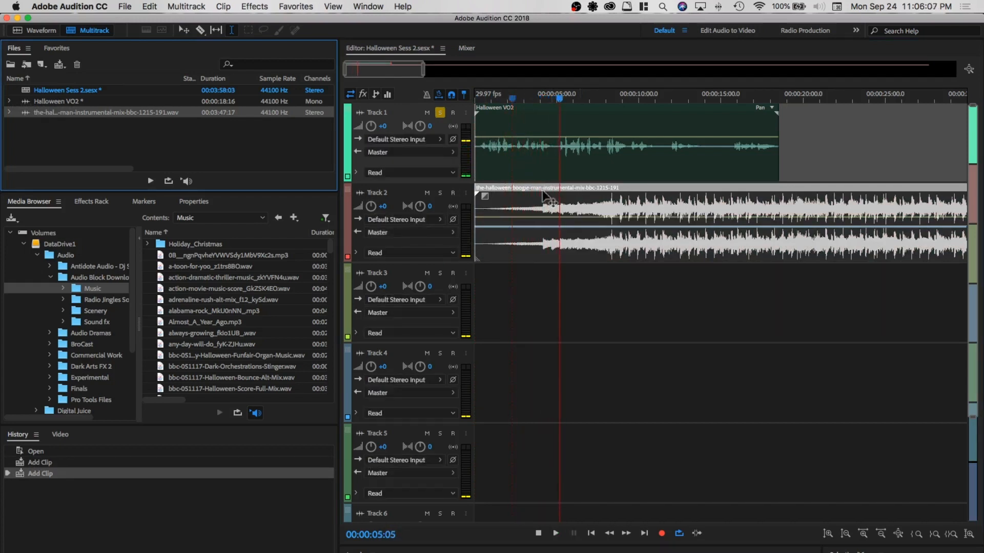
Turn off solo on Track 1, solo Track 2 instead, and set the playhead near the start of the music
{"action": "left_click", "coordinate": [440, 112]}
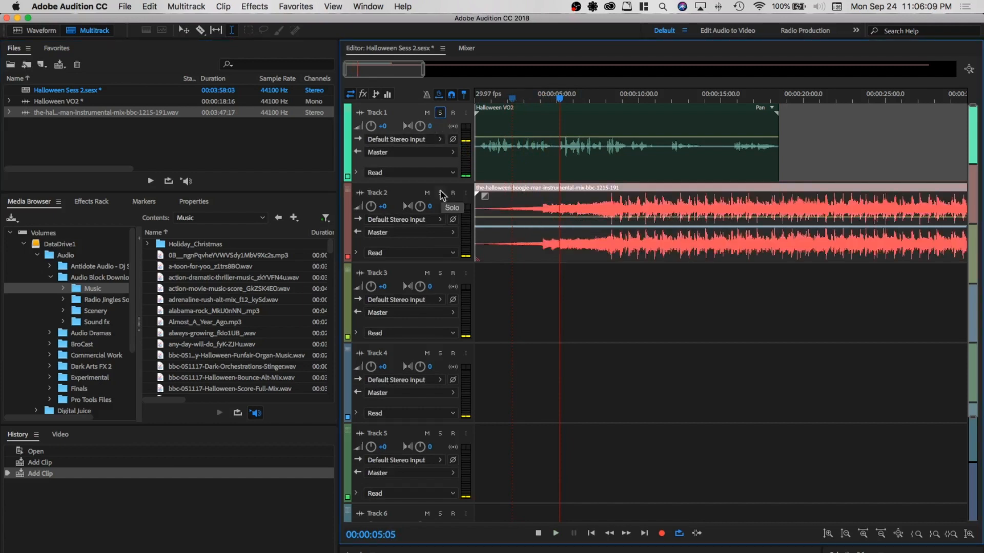
{"action": "left_click", "coordinate": [440, 193]}
{"action": "left_click", "coordinate": [490, 234]}
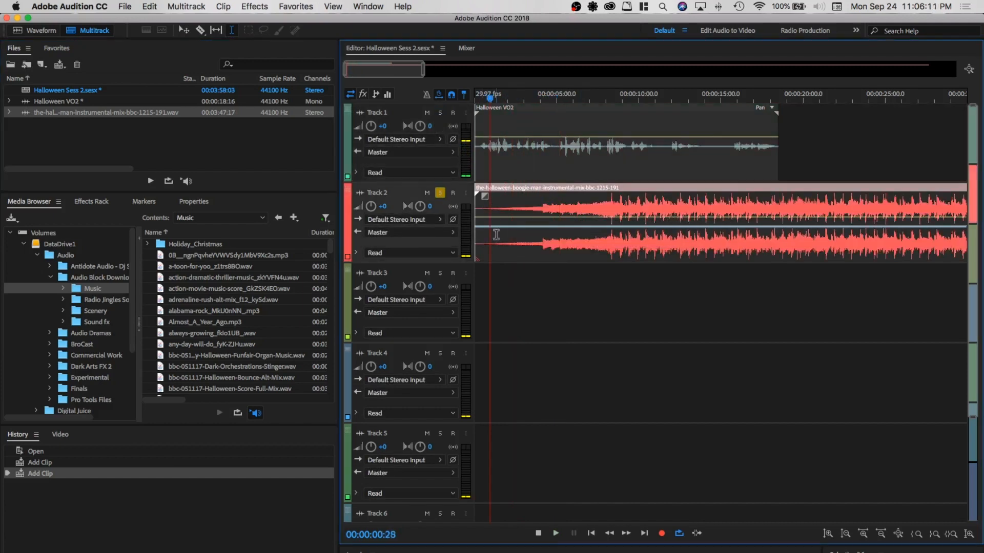
Play a few seconds of the soloed music and turn off solo on Track 2
{"action": "key", "text": "space"}
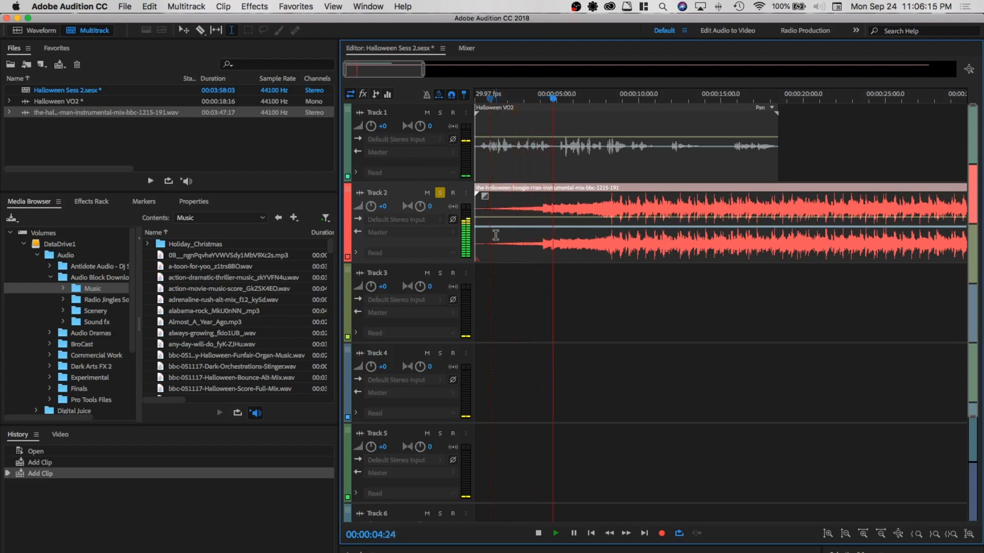
{"action": "key", "text": "space"}
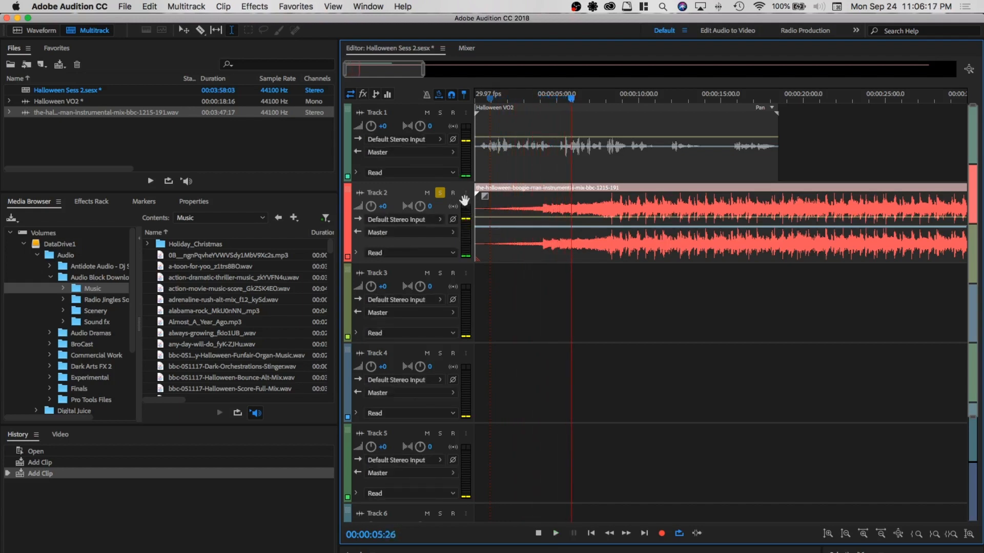
{"action": "left_click", "coordinate": [440, 192]}
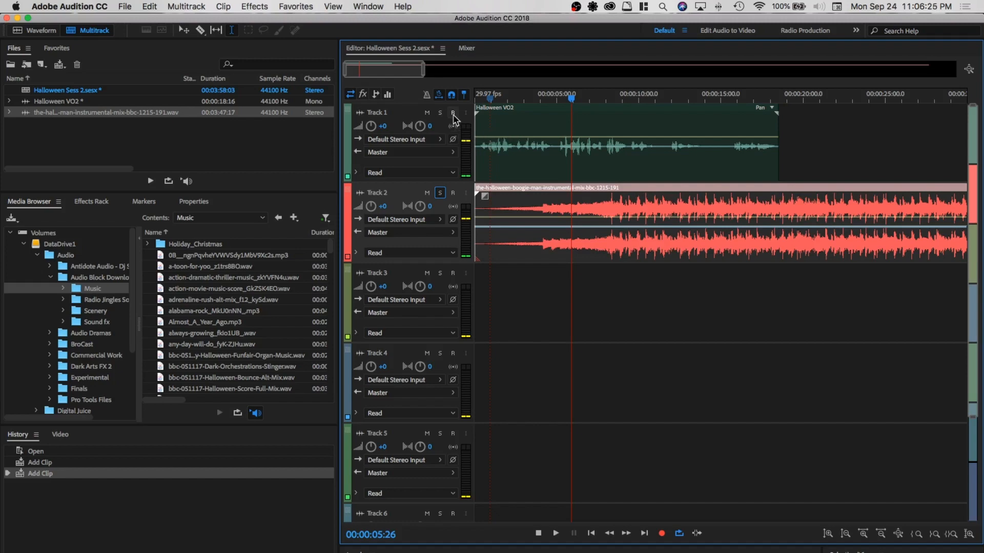
Switch between the music file's waveform view and the multitrack session to compare them, ending in the multitrack session
{"action": "left_click", "coordinate": [41, 31]}
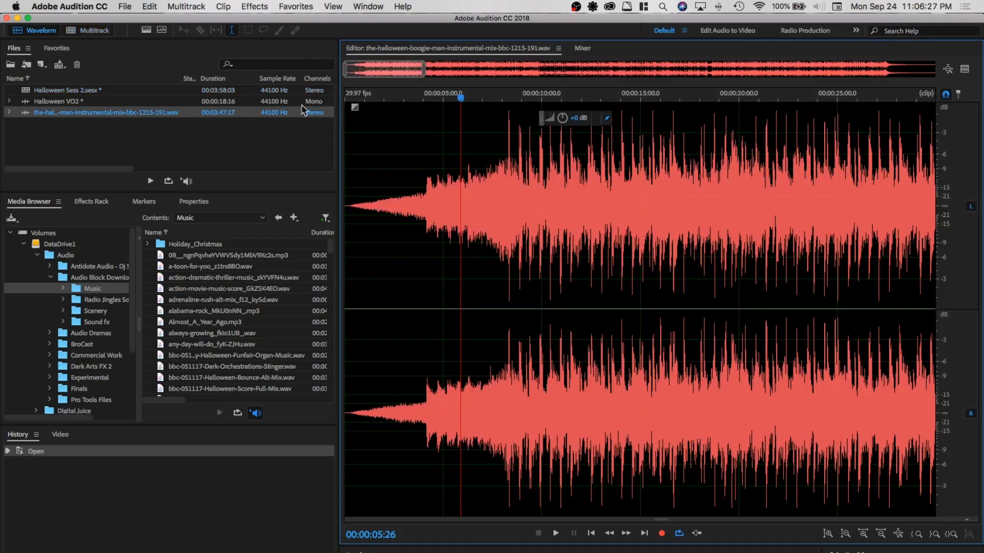
{"action": "left_click", "coordinate": [90, 30]}
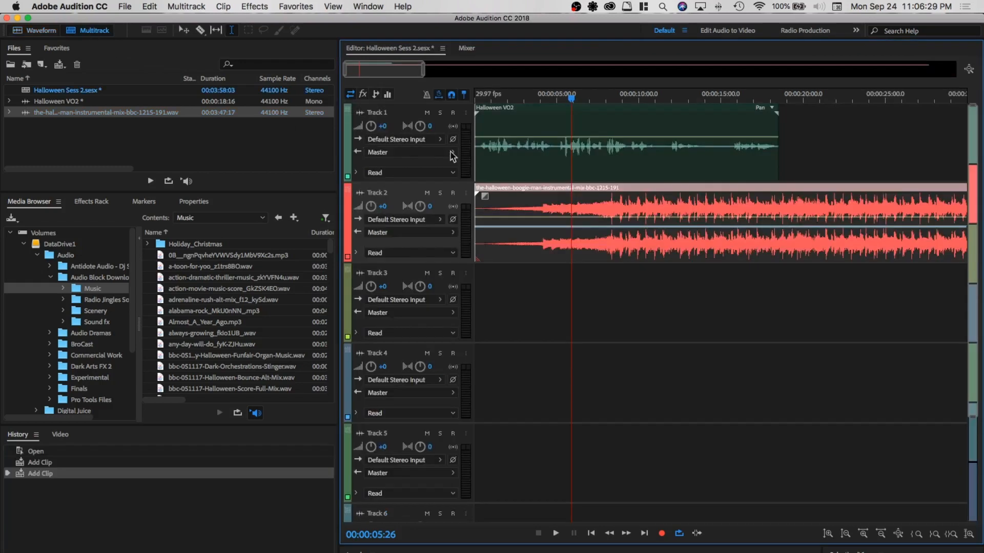
{"action": "left_click", "coordinate": [42, 31]}
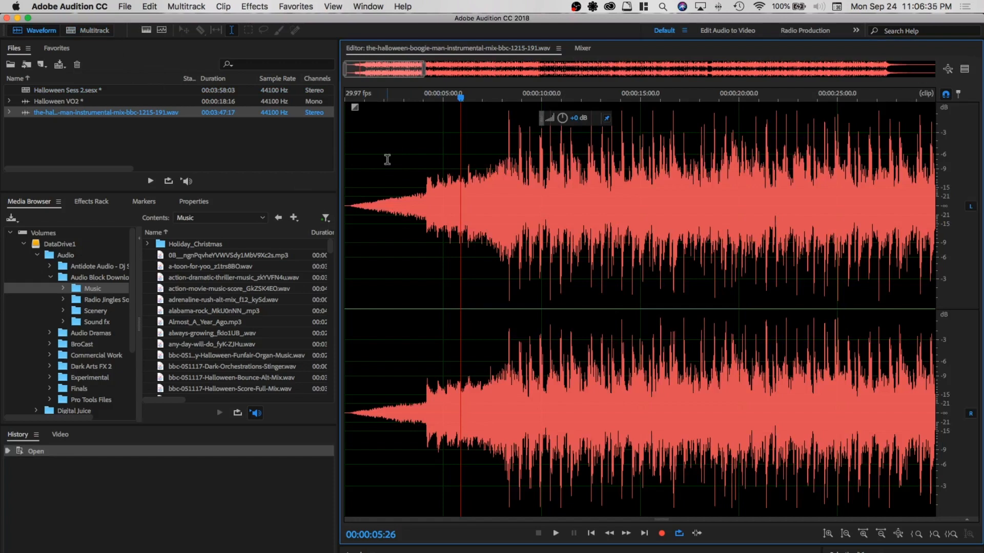
{"action": "left_click", "coordinate": [89, 31]}
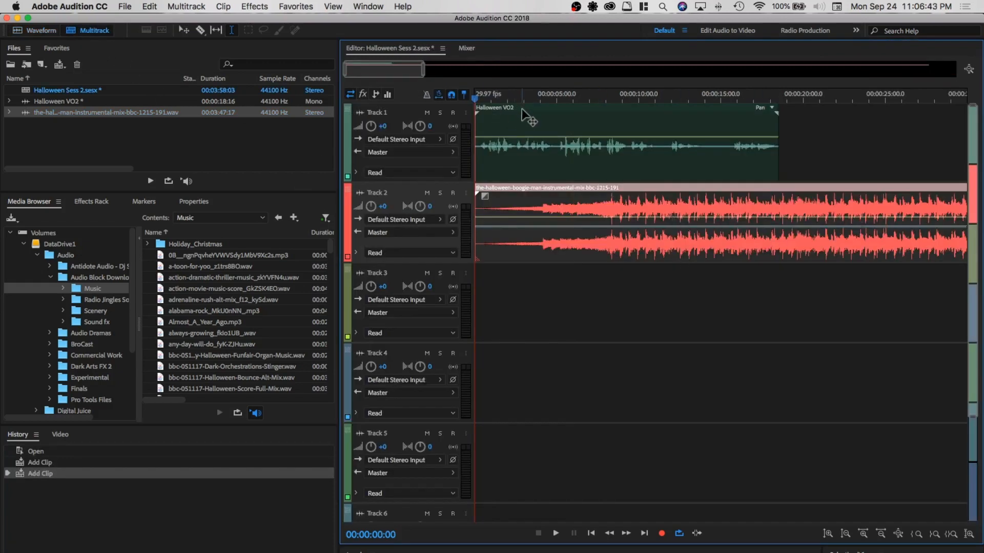
Move the Halloween VO2 clip to start at about 1.5 seconds and briefly play both tracks from about 7 seconds
{"action": "left_click_drag", "start_coordinate": [528, 110], "coordinate": [550, 110]}
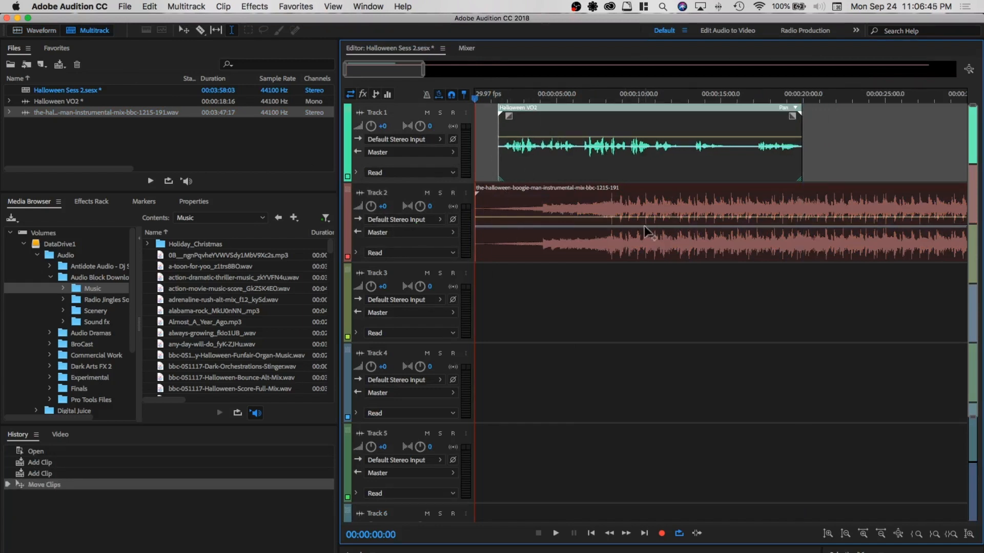
{"action": "left_click", "coordinate": [587, 209]}
{"action": "key", "text": "space"}
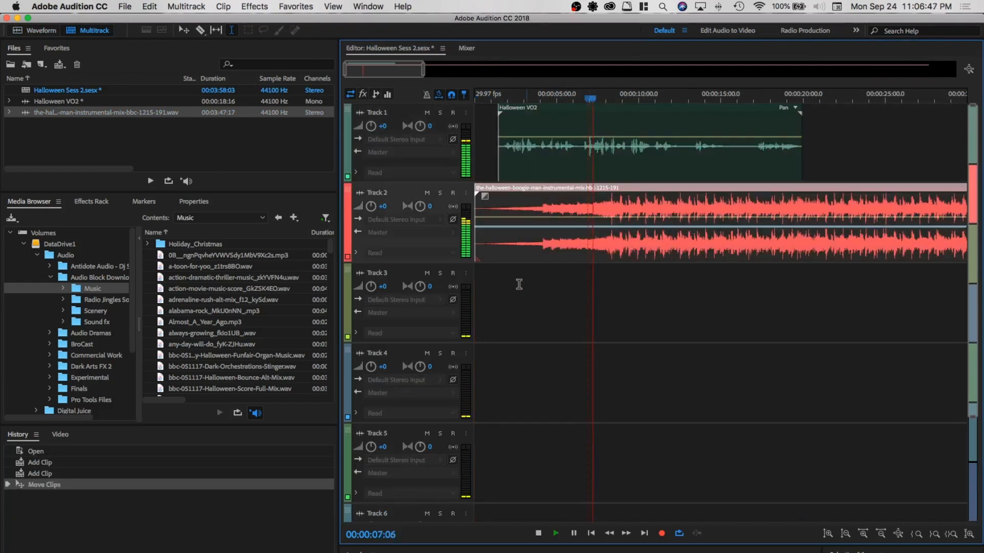
{"action": "key", "text": "space"}
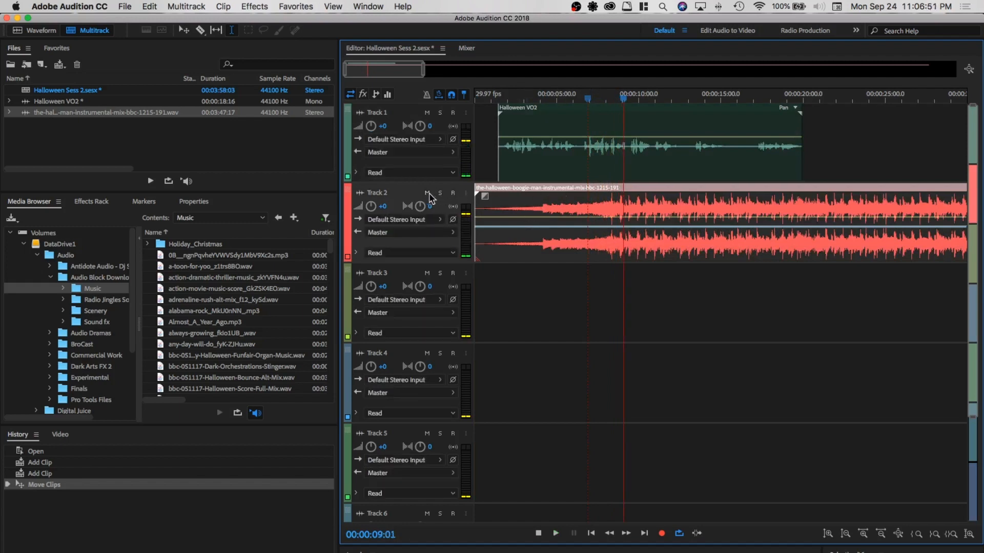
Solo Track 2 and play the music from about 2 seconds past the point where it builds up
{"action": "left_click", "coordinate": [439, 192]}
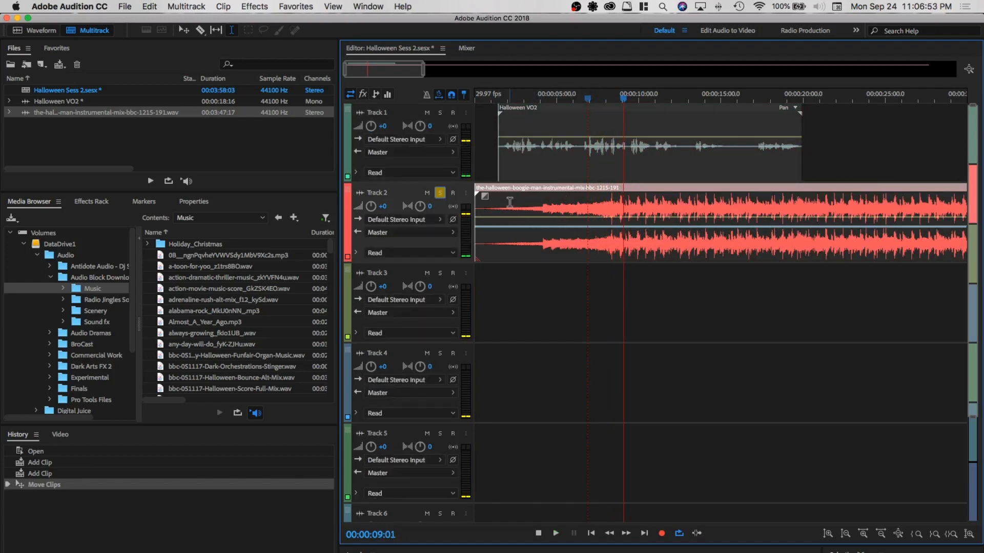
{"action": "left_click", "coordinate": [509, 208]}
{"action": "key", "text": "space"}
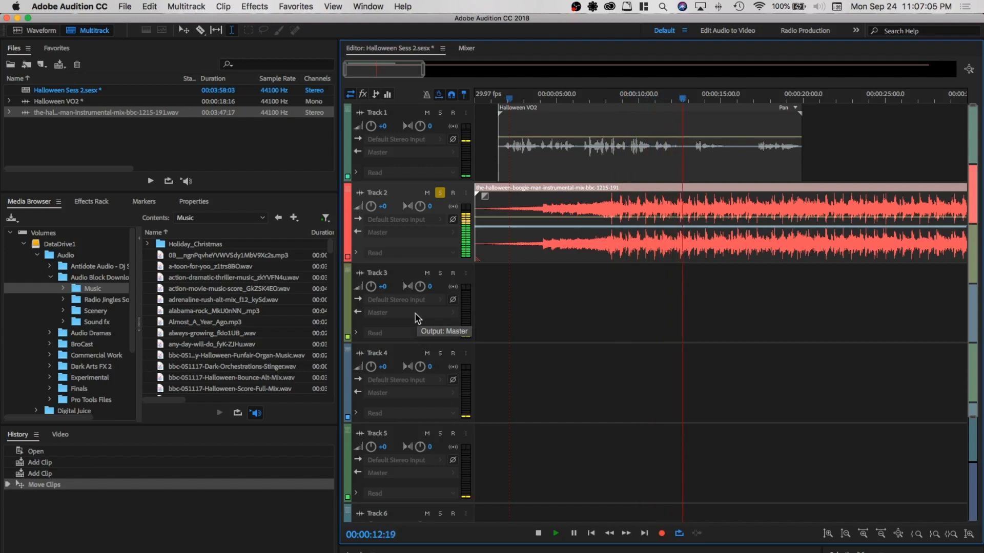
{"action": "key", "text": "space"}
Set the playhead at 00:00:08:08 in the music and move the Halloween VO2 clip to start at about 8 seconds
{"action": "left_click", "coordinate": [483, 208]}
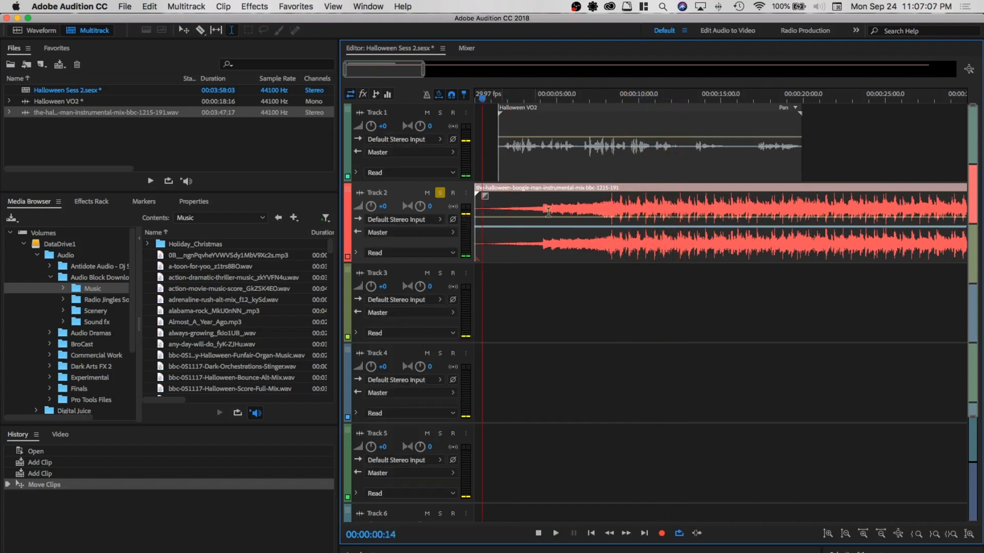
{"action": "left_click", "coordinate": [611, 202]}
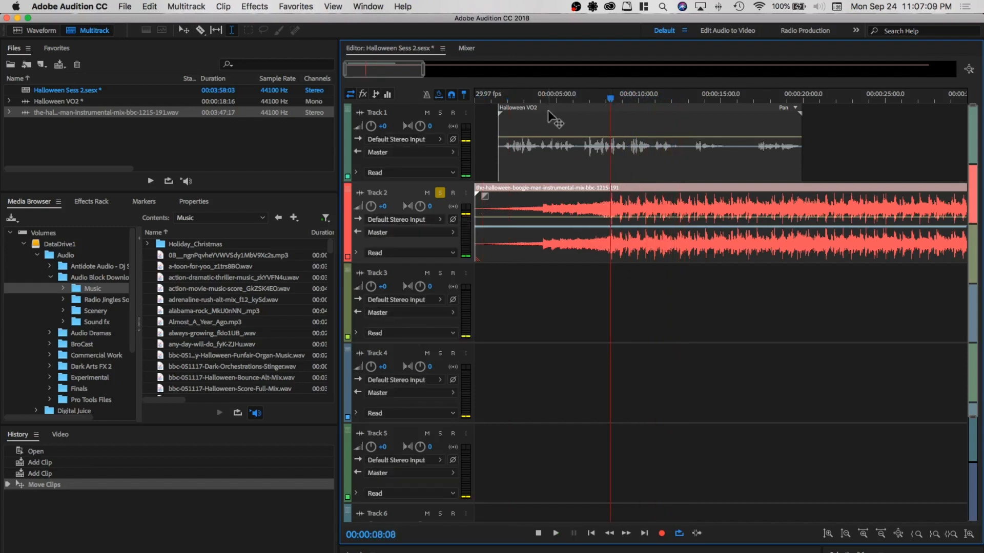
{"action": "left_click_drag", "start_coordinate": [547, 106], "coordinate": [653, 116]}
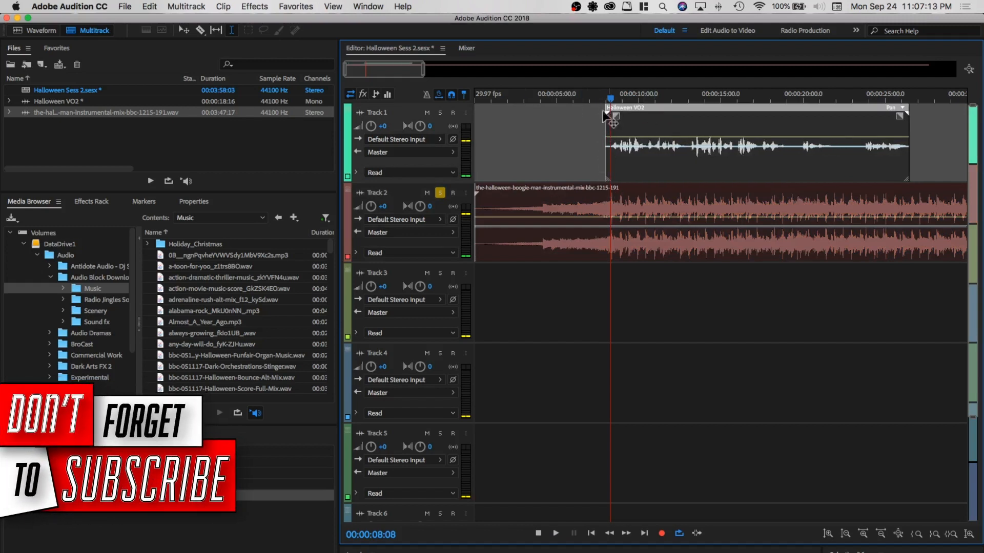
{"action": "mouse_move", "coordinate": [610, 100]}
{"action": "left_mouse_down"}
{"action": "mouse_move", "coordinate": [568, 102]}
{"action": "mouse_move", "coordinate": [612, 103]}
{"action": "left_mouse_up"}
Apply the Jake Vocal Pre rack preset to the track effects of Track 1
{"action": "left_click", "coordinate": [523, 154]}
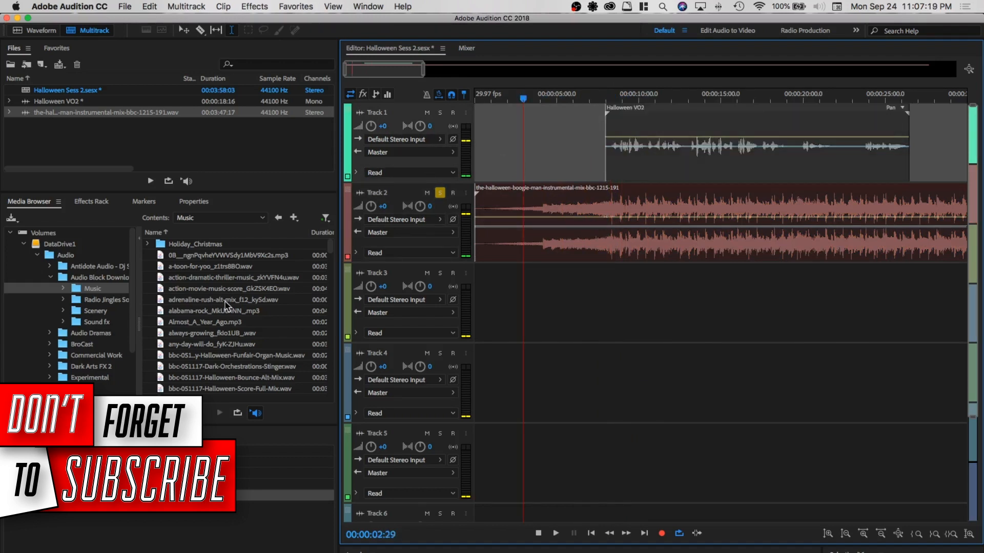
{"action": "left_click", "coordinate": [90, 205]}
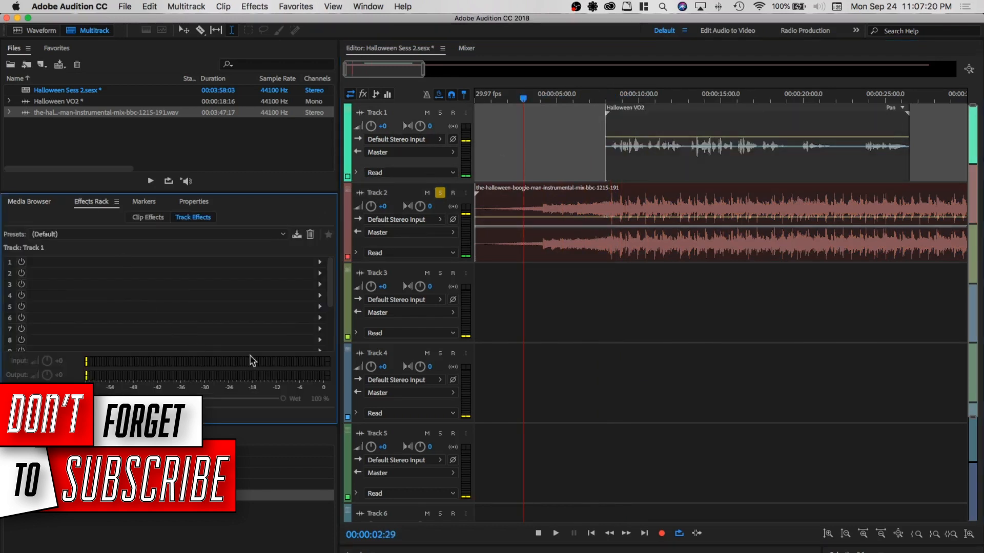
{"action": "left_click", "coordinate": [274, 238]}
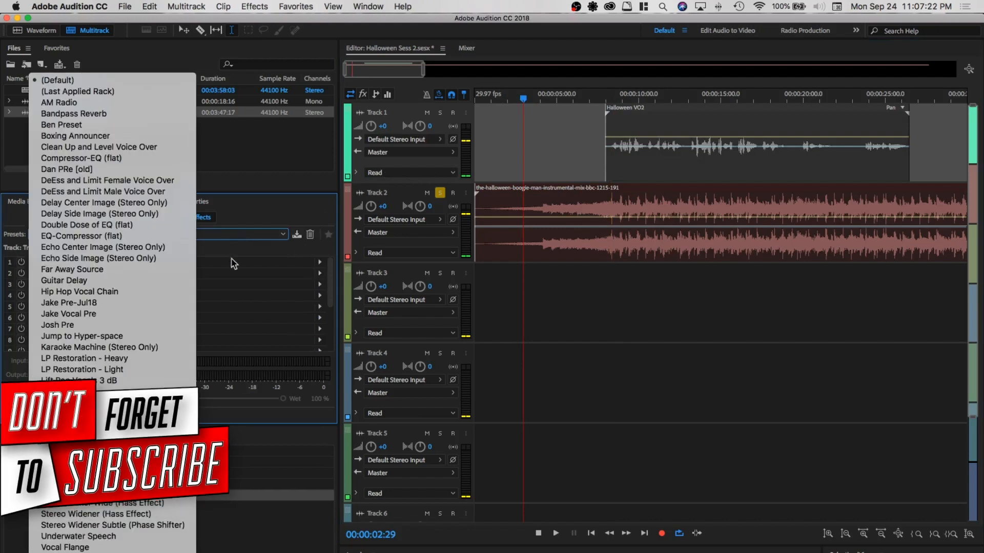
{"action": "left_click", "coordinate": [112, 321]}
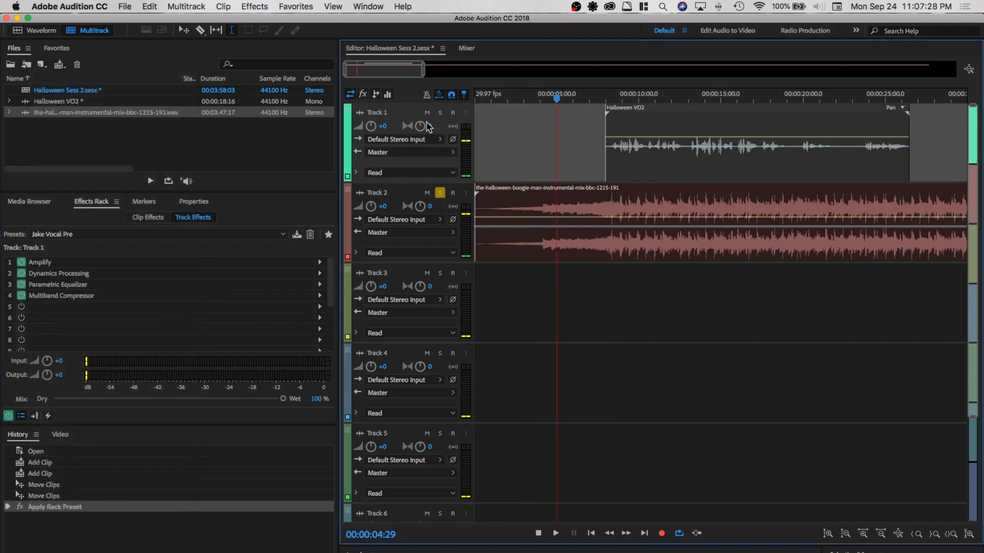
Turn off solo on Track 2 and play both tracks from about 4 seconds into the voice-over
{"action": "left_click", "coordinate": [440, 192]}
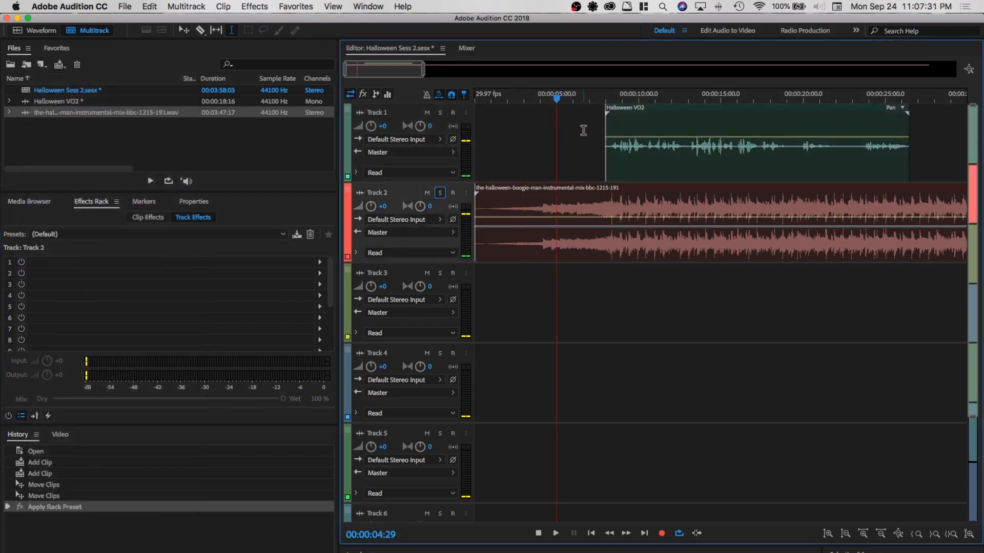
{"action": "left_click", "coordinate": [537, 128]}
{"action": "key", "text": "space"}
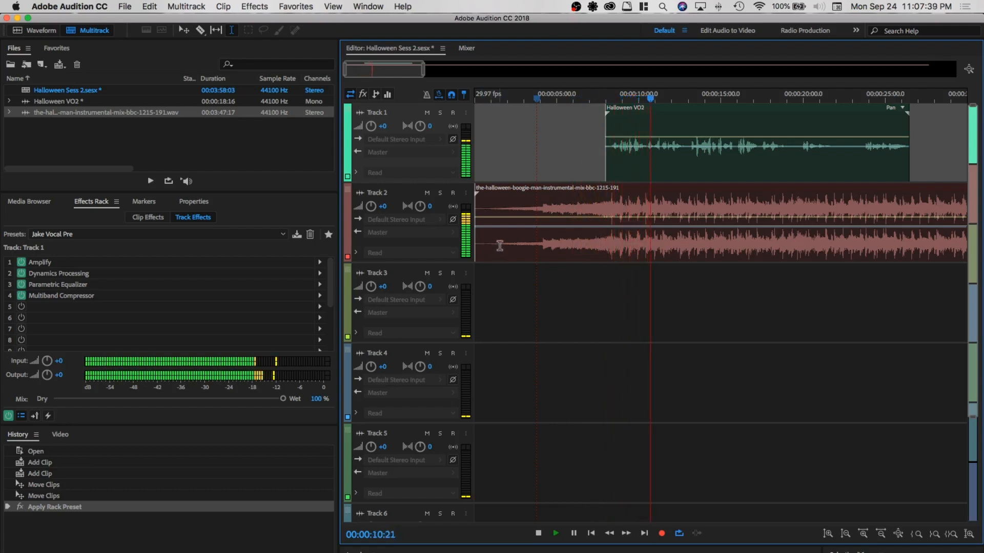
{"action": "key", "text": "space"}
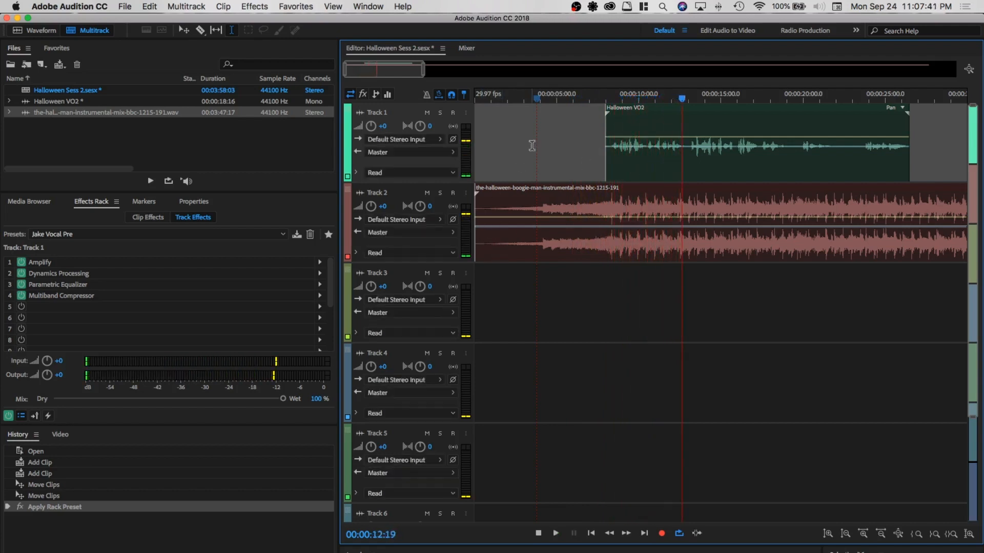
Add an Amplify effect to the first effects slot of Track 2
{"action": "left_click", "coordinate": [516, 201]}
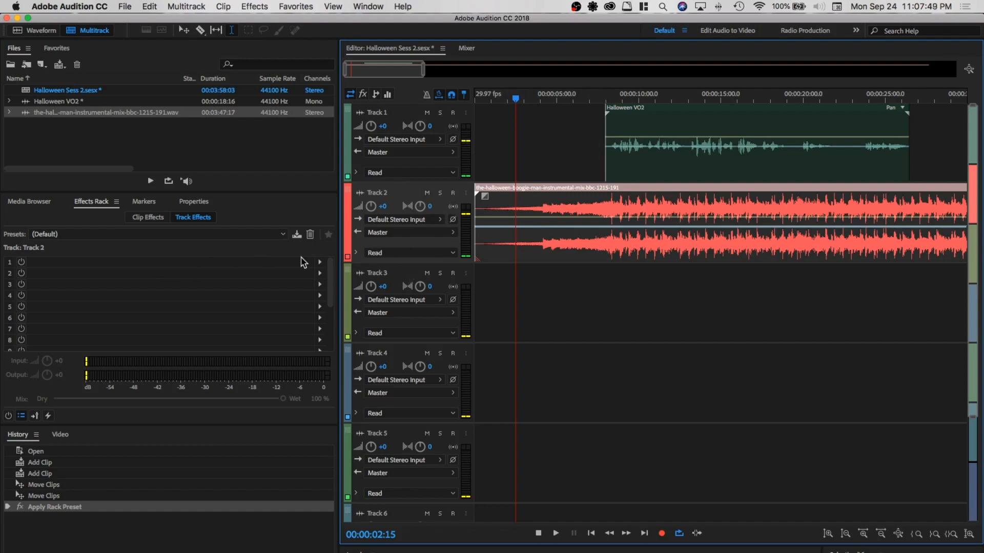
{"action": "left_click", "coordinate": [319, 262]}
{"action": "mouse_move", "coordinate": [389, 305]}
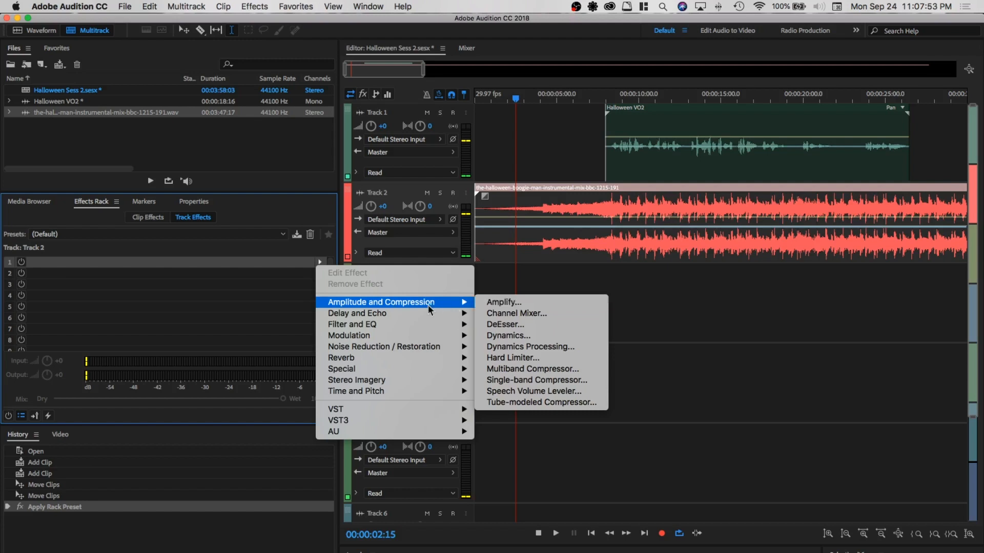
{"action": "left_click", "coordinate": [503, 304]}
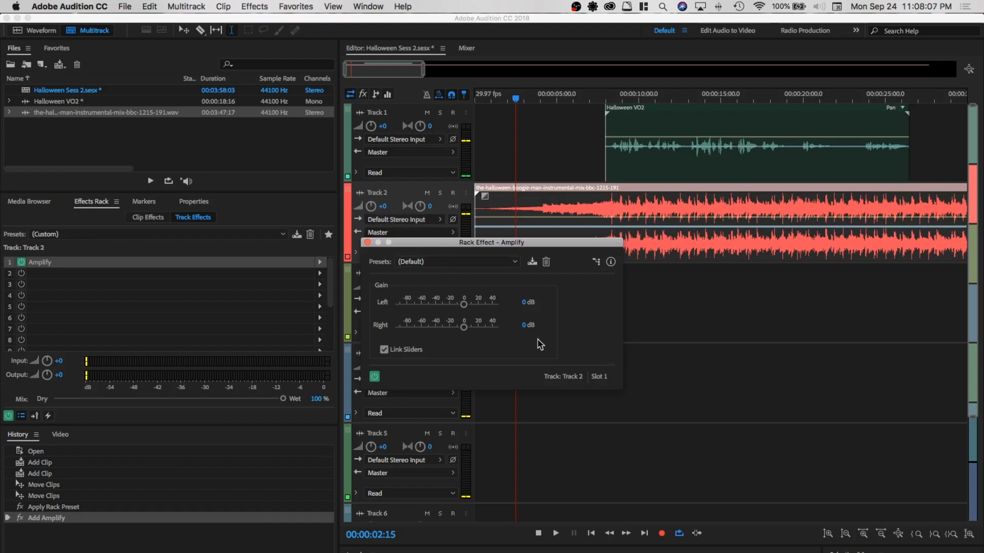
Dock the Levels meters as a narrow panel beside the editor and play Track 2 soloed to check the music's level
{"action": "left_click", "coordinate": [440, 193]}
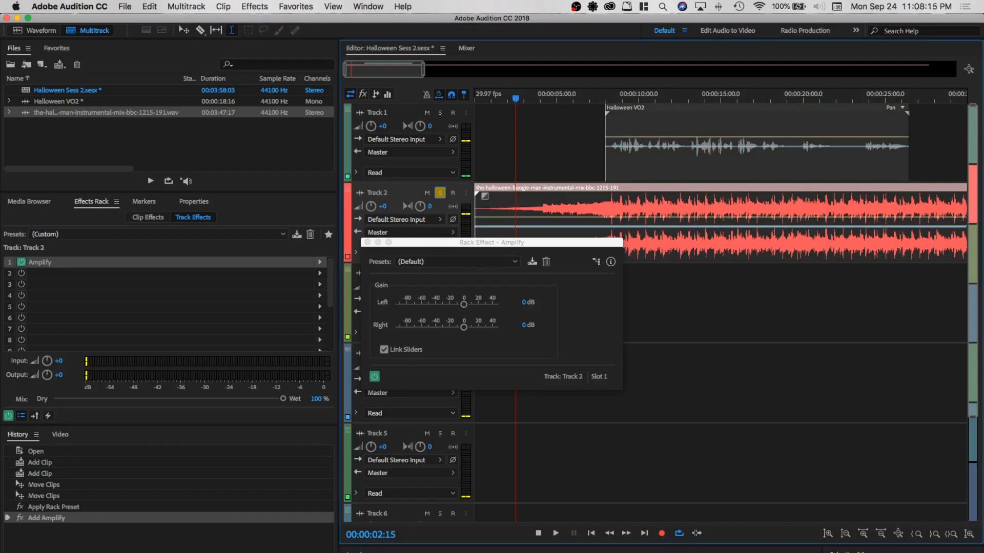
{"action": "left_click_drag", "start_coordinate": [356, 552], "coordinate": [966, 281]}
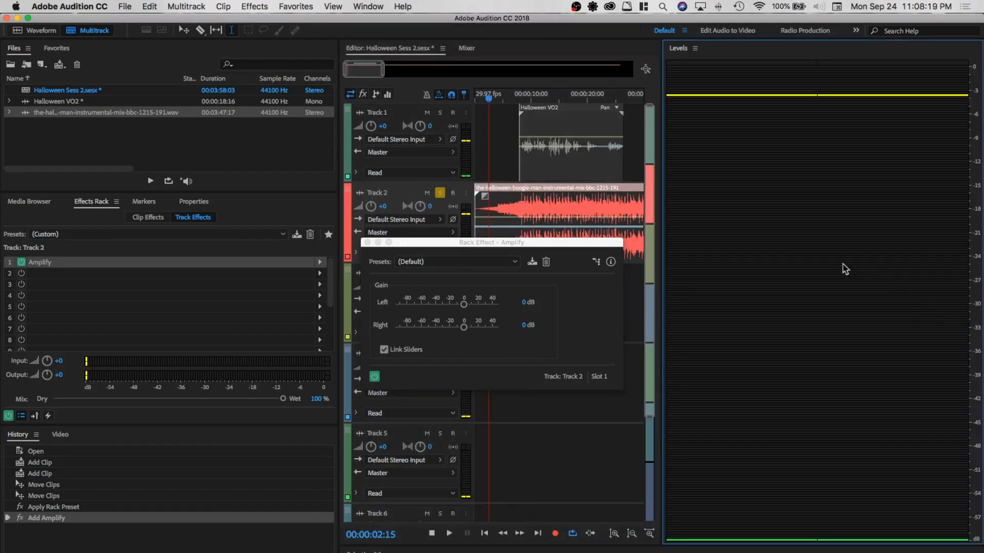
{"action": "left_click_drag", "start_coordinate": [662, 292], "coordinate": [889, 292]}
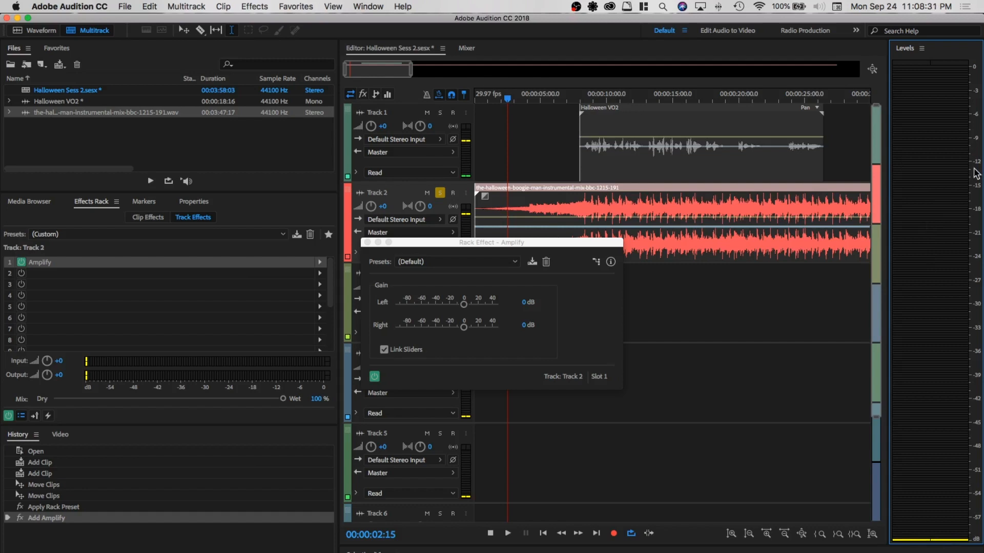
{"action": "key", "text": "space"}
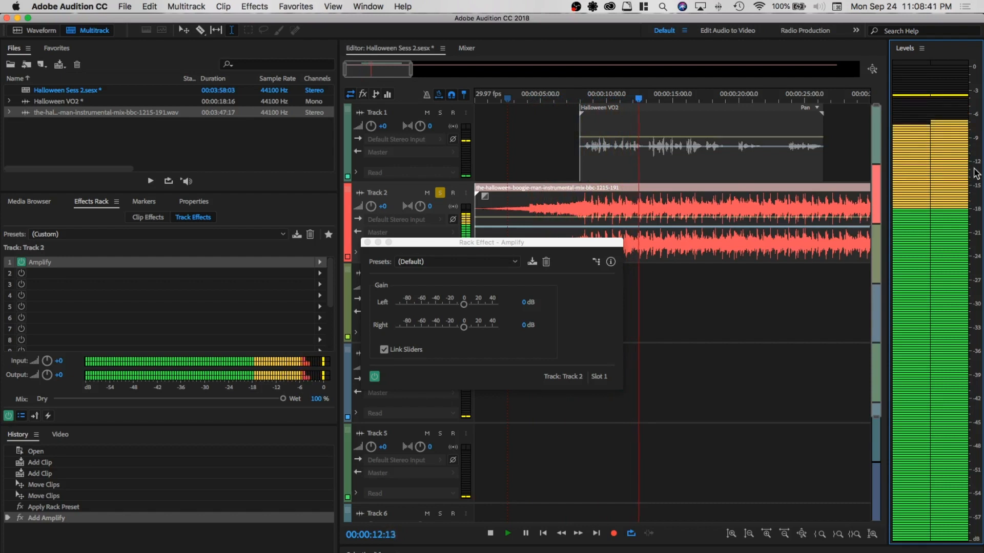
{"action": "key", "text": "space"}
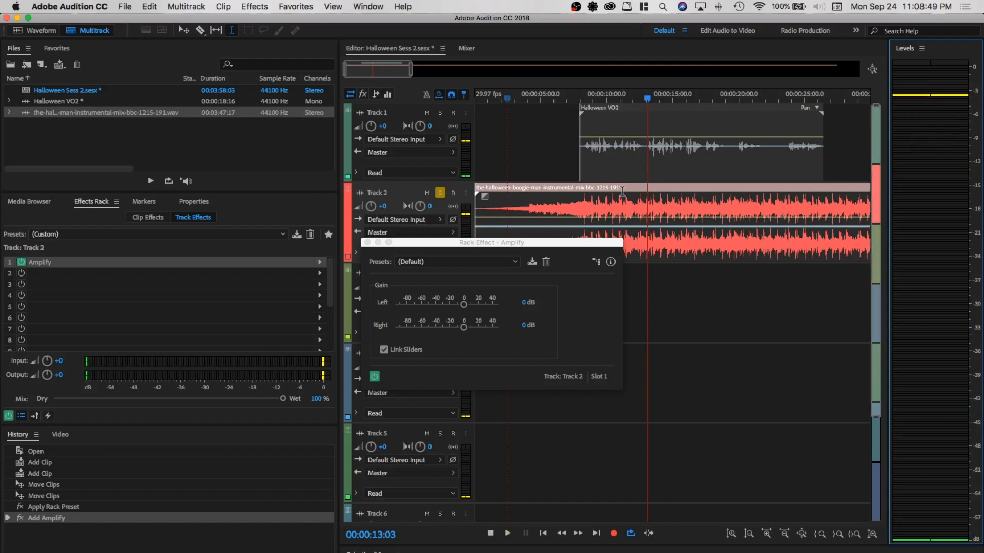
Solo Track 1 instead of Track 2, play the voice-over to check its level, and turn the solo off
{"action": "left_click", "coordinate": [428, 126]}
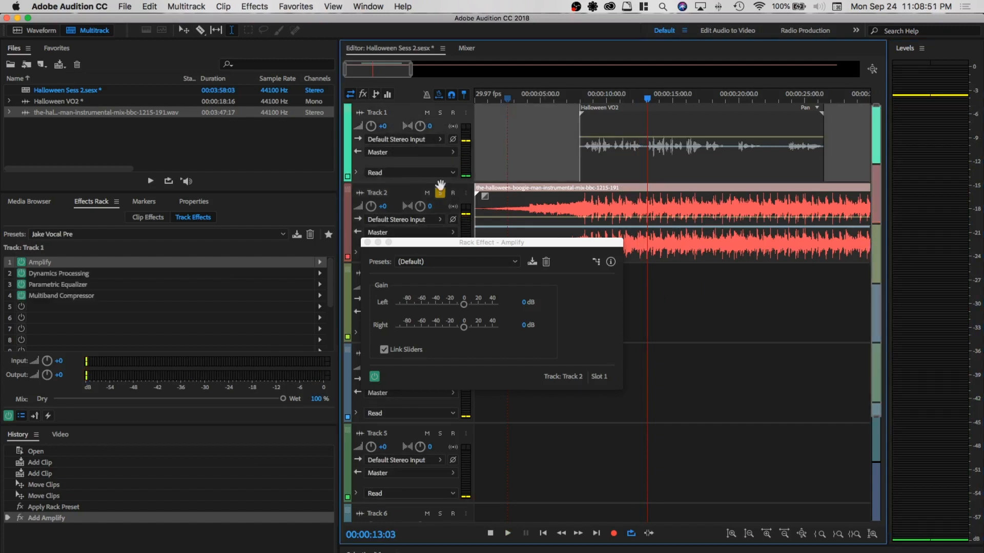
{"action": "left_click", "coordinate": [440, 192]}
{"action": "left_click", "coordinate": [440, 112]}
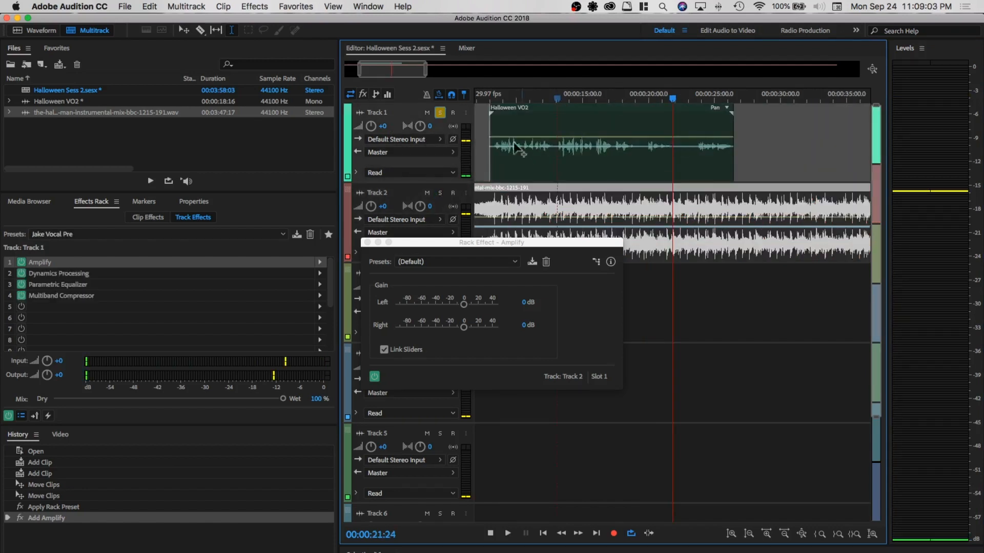
{"action": "key", "text": "space"}
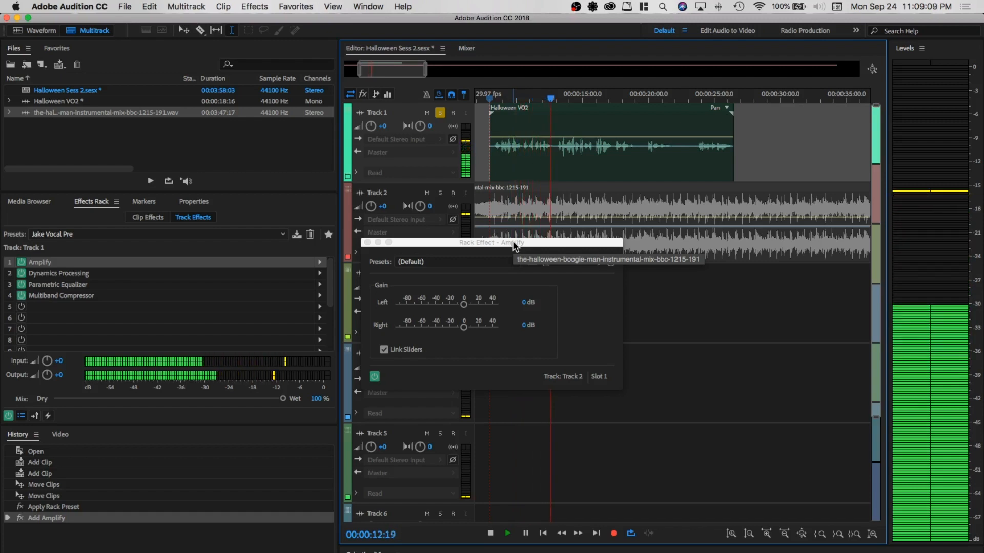
{"action": "key", "text": "space"}
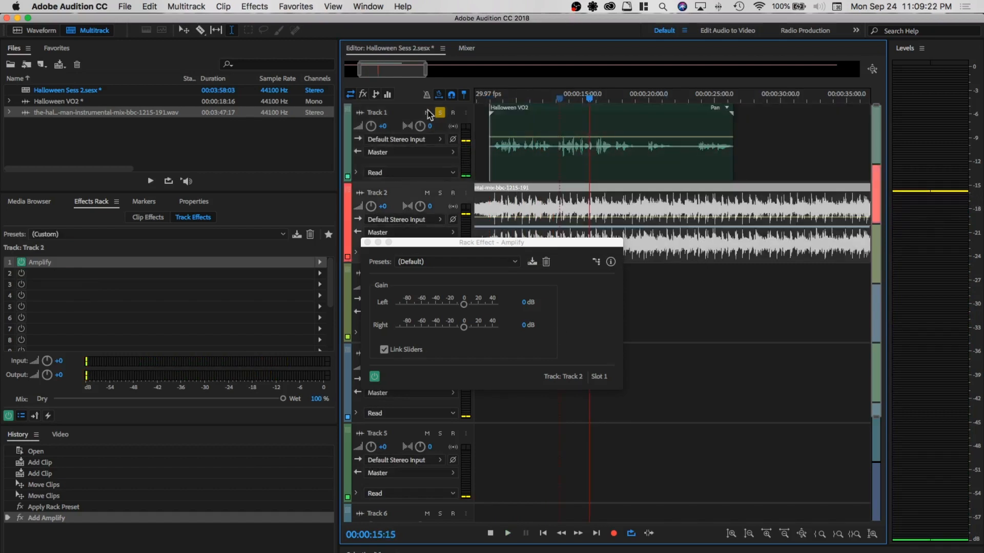
{"action": "left_click", "coordinate": [440, 112]}
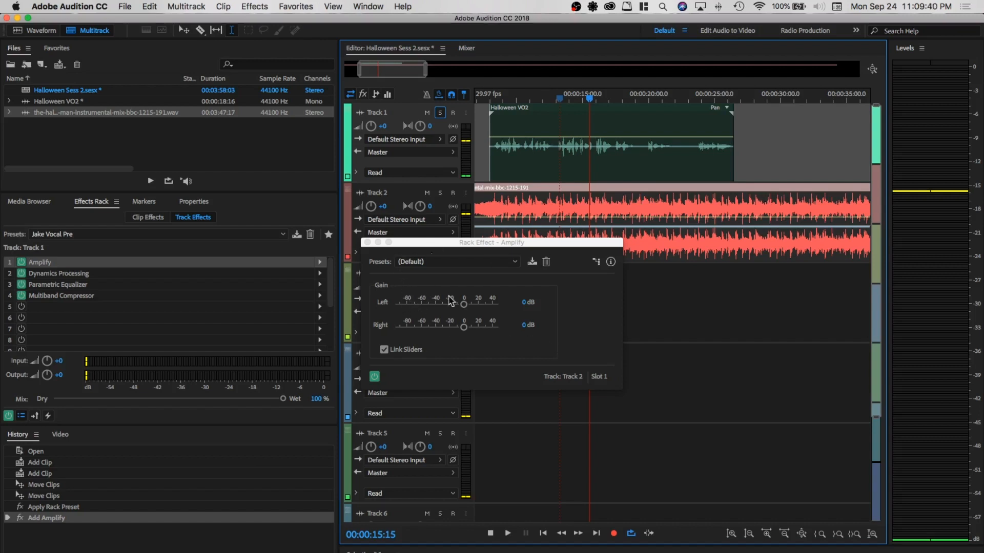
Solo Track 2, set its Amplify gain to -15 dB, and play the music to check its level
{"action": "left_click", "coordinate": [525, 302]}
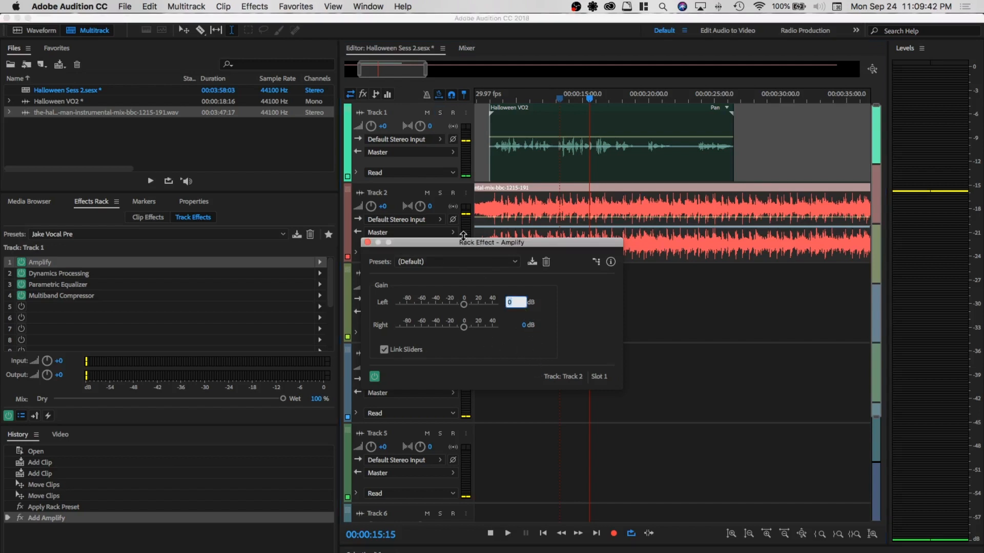
{"action": "left_click", "coordinate": [440, 192]}
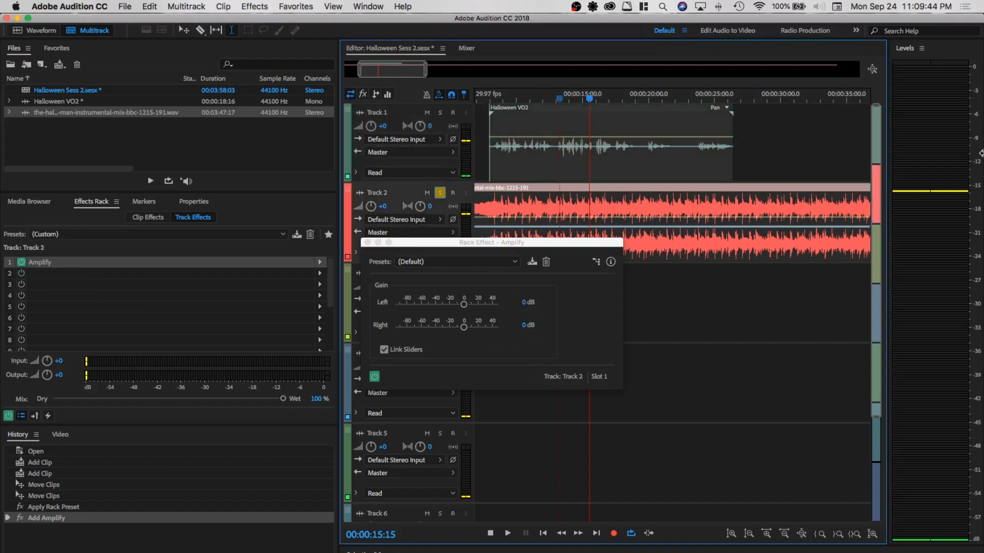
{"action": "left_click", "coordinate": [526, 302]}
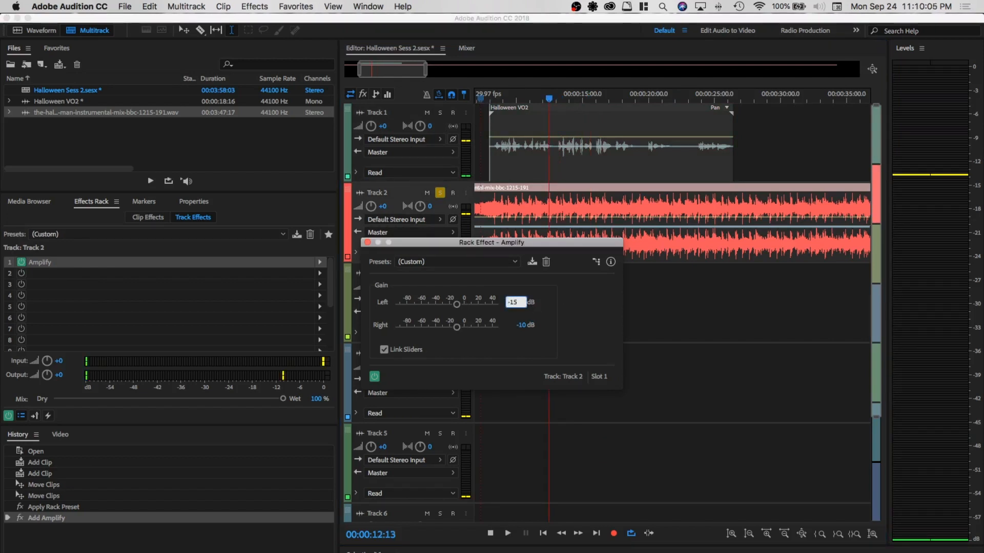
{"action": "key", "text": "Return"}
{"action": "key", "text": "space"}
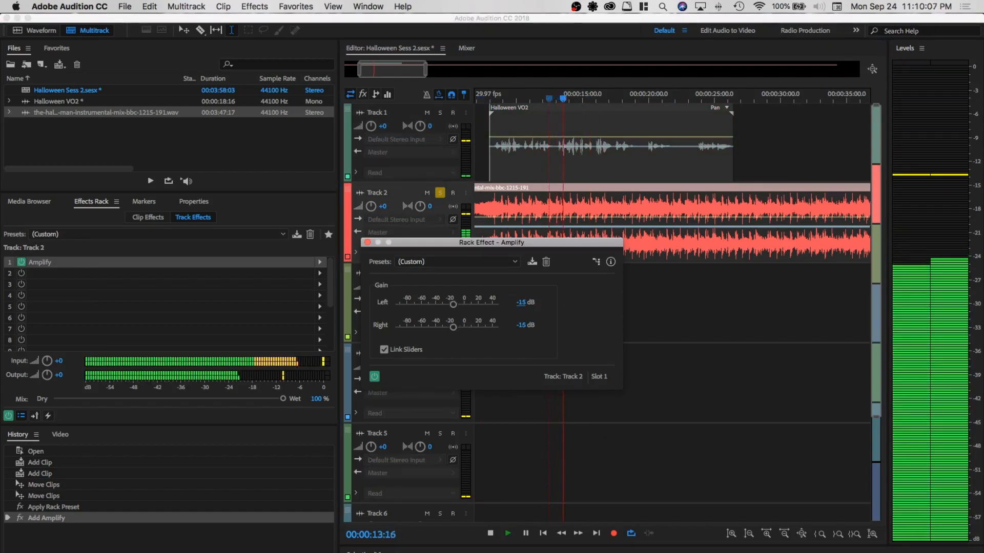
{"action": "left_click", "coordinate": [896, 279]}
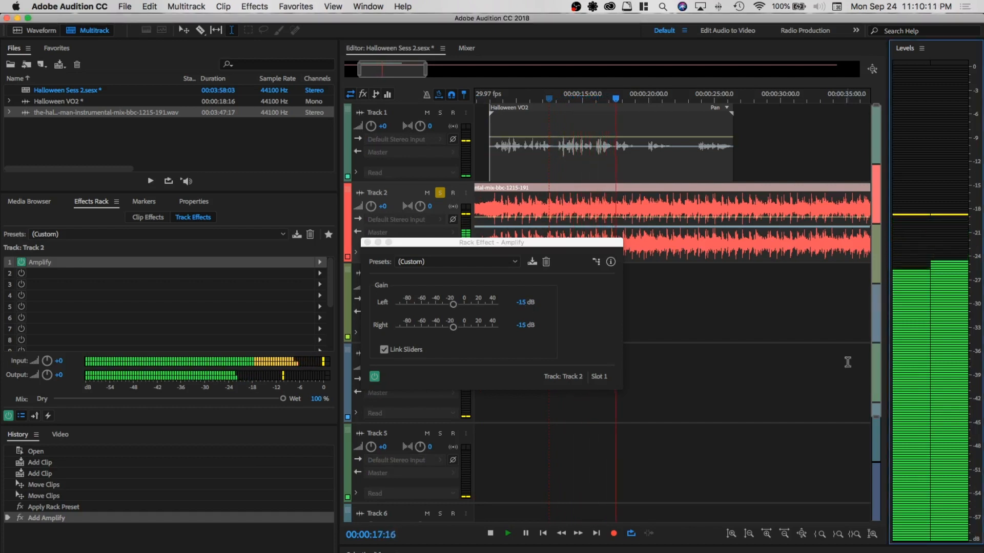
{"action": "key", "text": "space"}
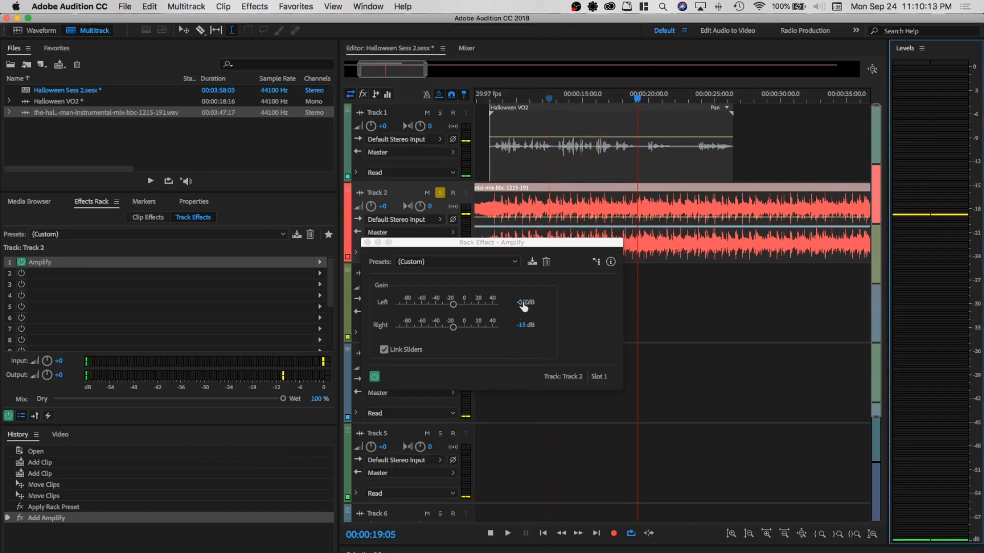
Set Track 2's Amplify gain to -13 dB, play the music to check the level, and close the effect window
{"action": "left_click", "coordinate": [524, 304]}
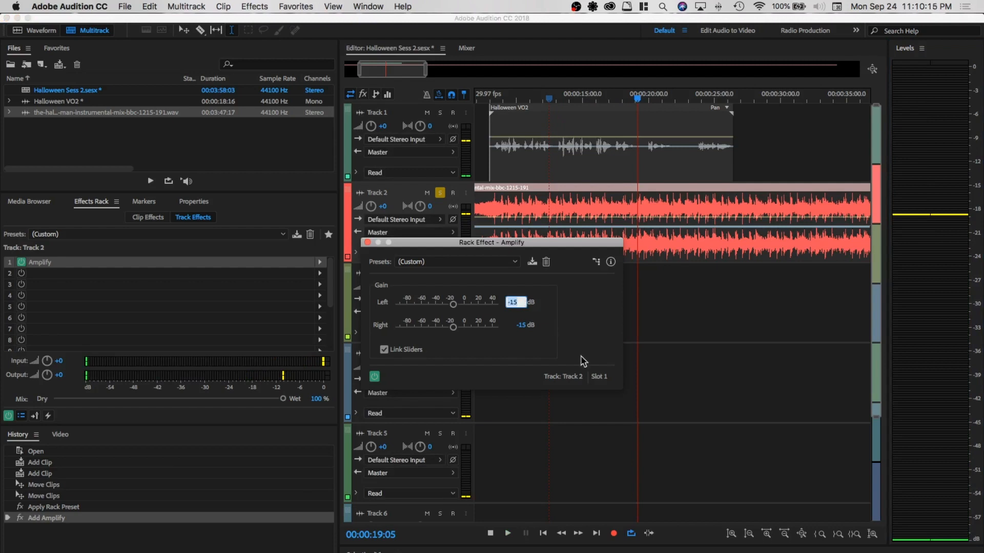
{"action": "type", "text": "-13"}
{"action": "key", "text": "Return"}
{"action": "left_click", "coordinate": [921, 323]}
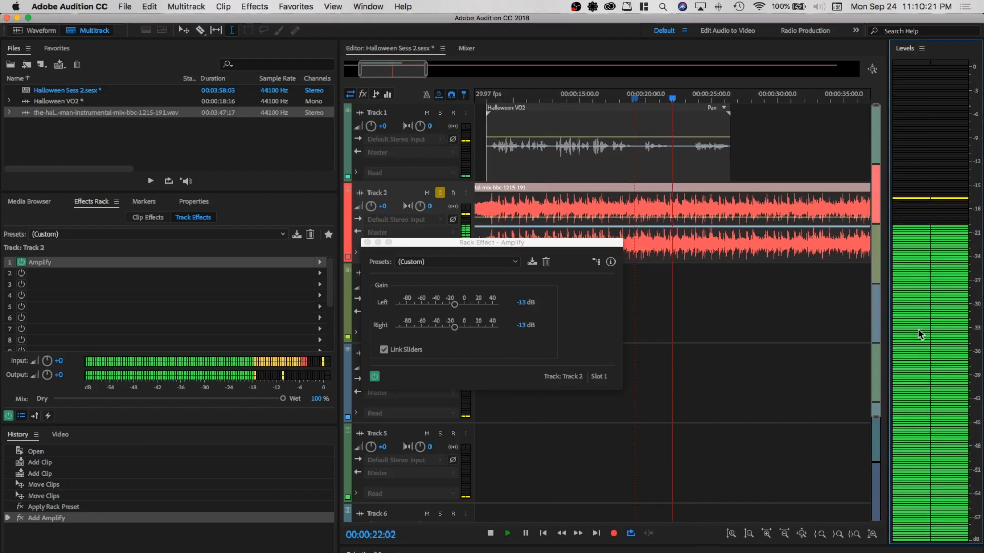
{"action": "key", "text": "space"}
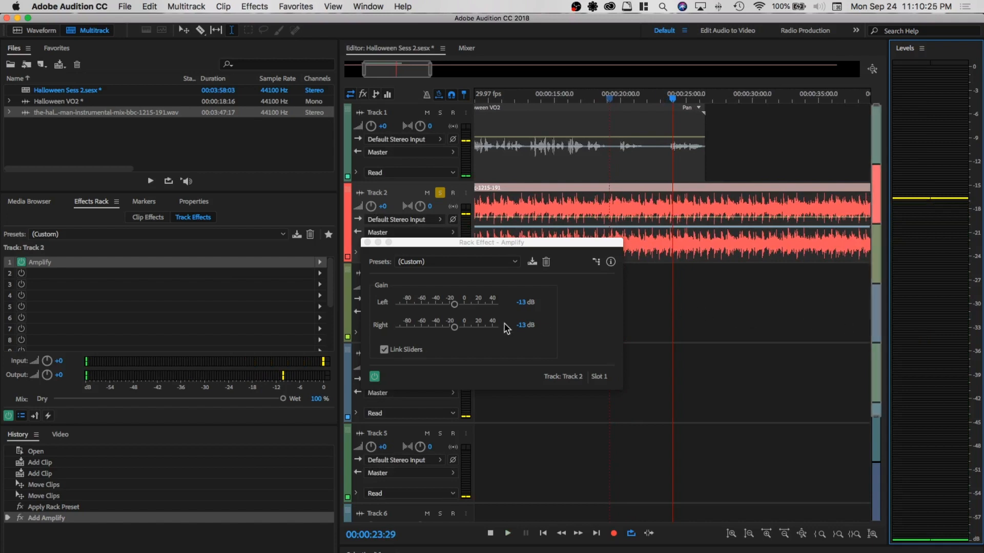
{"action": "left_click", "coordinate": [367, 242]}
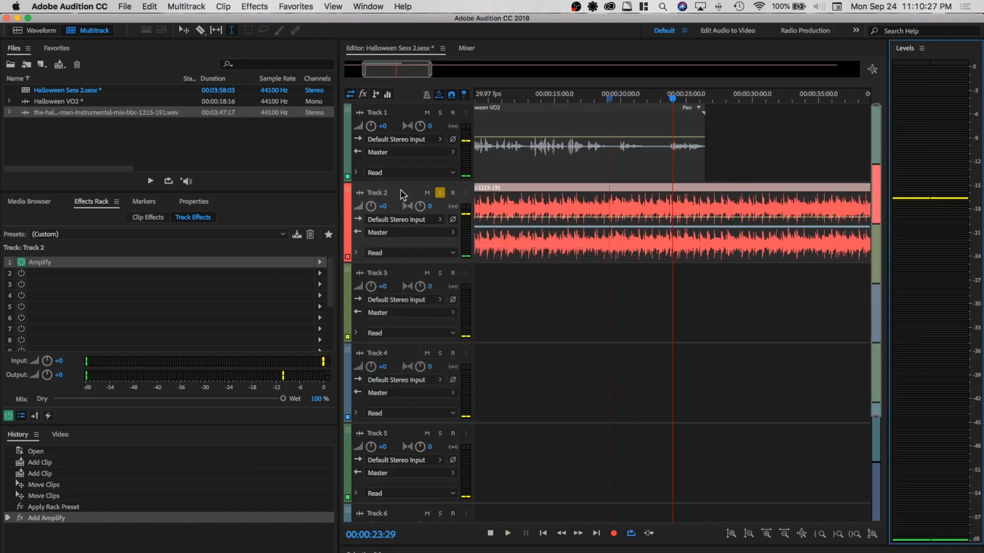
Add a Parametric Equalizer to Track 2's second effects slot and load the Jake' preset
{"action": "left_click", "coordinate": [278, 277]}
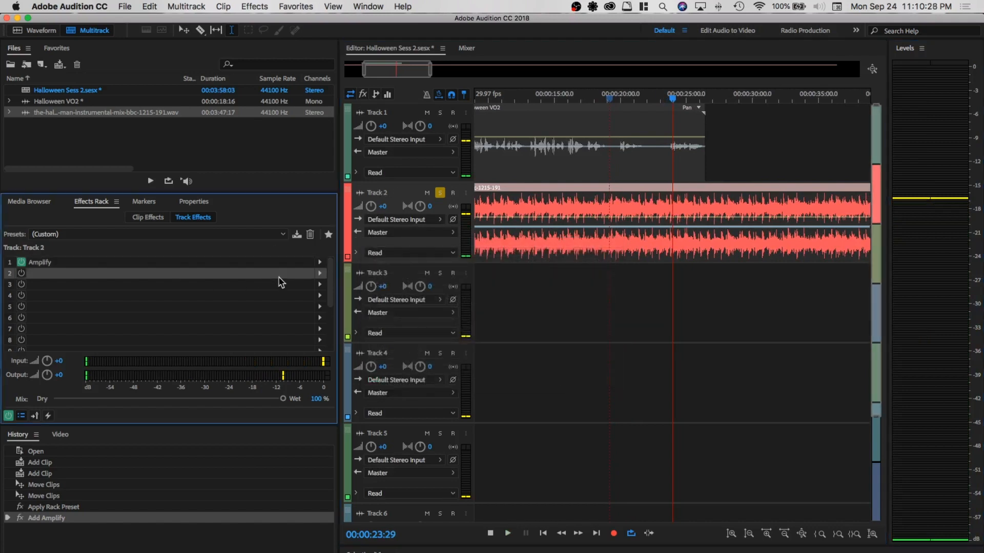
{"action": "left_click", "coordinate": [321, 275]}
{"action": "mouse_move", "coordinate": [376, 336]}
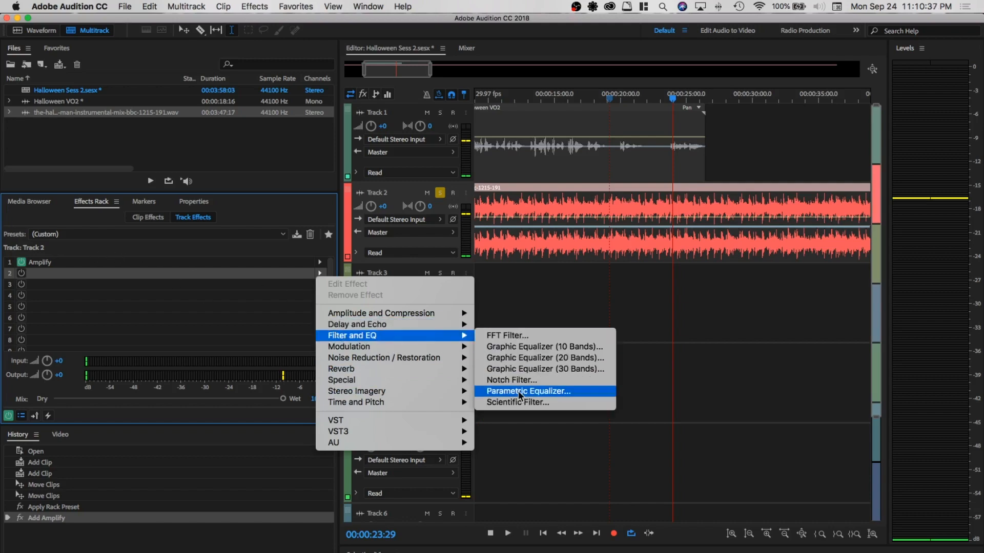
{"action": "left_click", "coordinate": [490, 391]}
{"action": "left_click", "coordinate": [420, 179]}
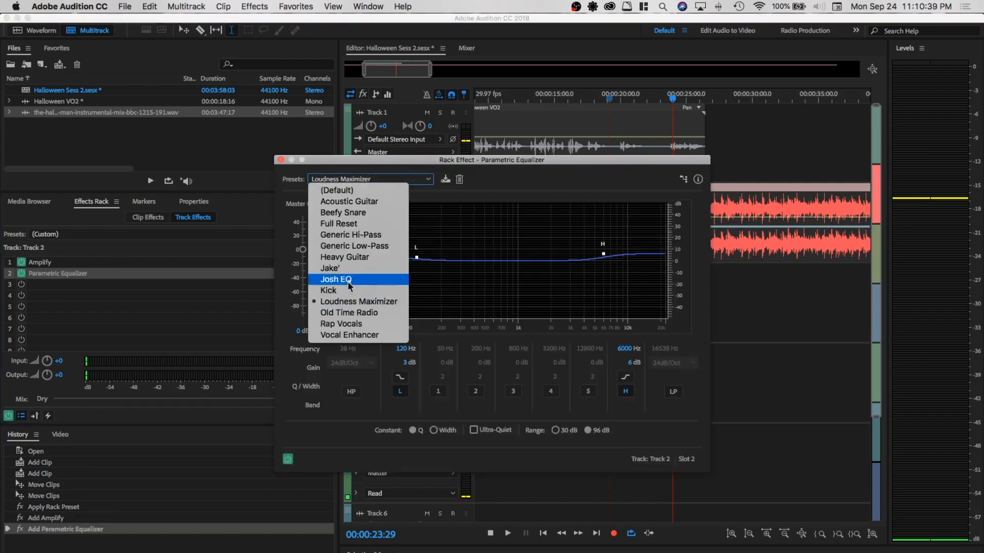
{"action": "left_click", "coordinate": [395, 268]}
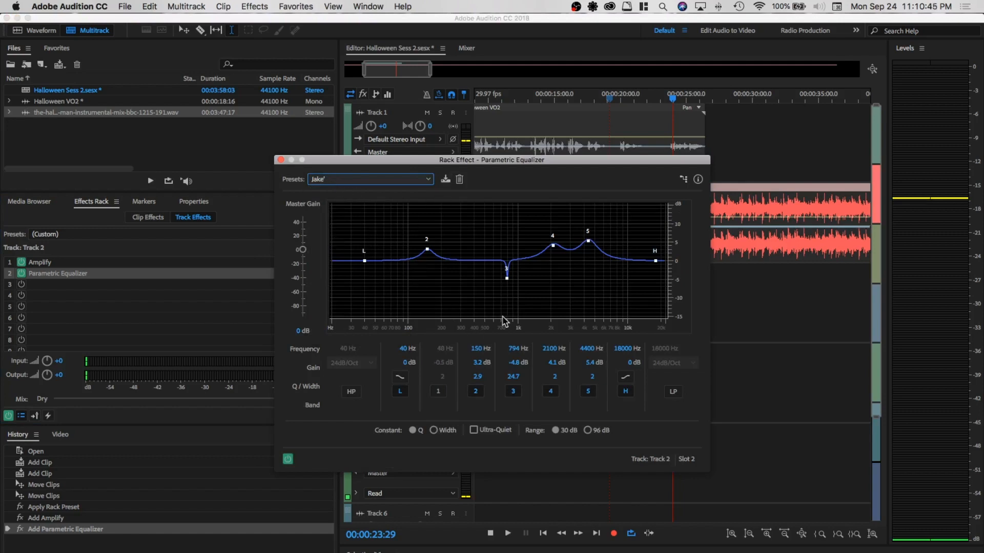
Switch off equalizer band 3, set the gain of band 2 to -3.1 dB, band 4 to -4 dB and band 5 to -4.2 dB
{"action": "left_click", "coordinate": [513, 393]}
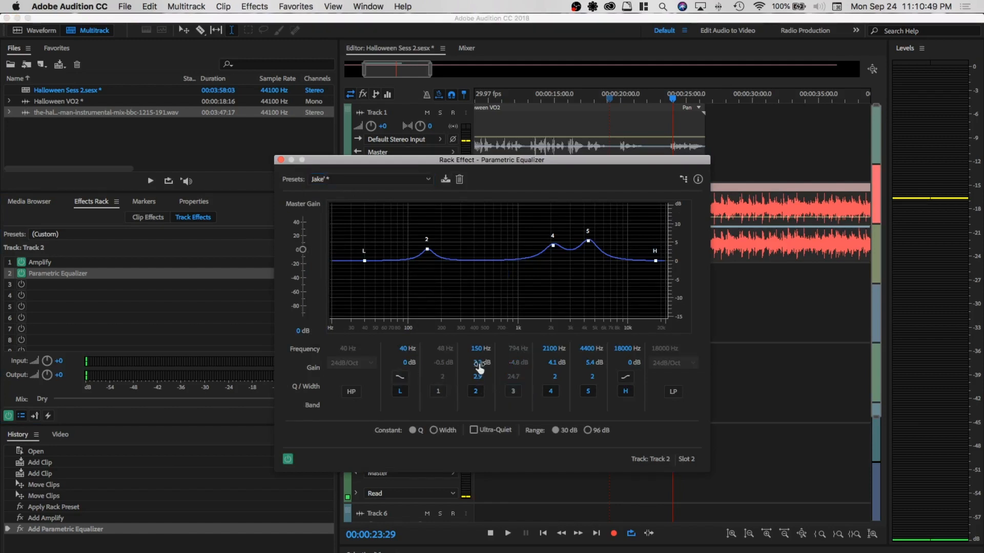
{"action": "left_click", "coordinate": [479, 363]}
{"action": "left_click", "coordinate": [485, 419]}
{"action": "left_click_drag", "start_coordinate": [477, 365], "coordinate": [477, 403]}
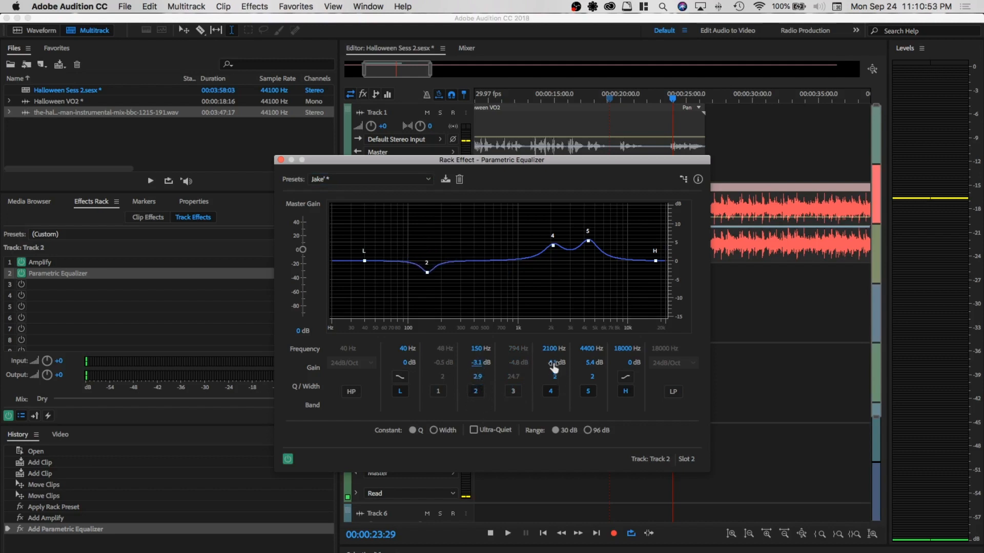
{"action": "left_click_drag", "start_coordinate": [554, 363], "coordinate": [552, 409]}
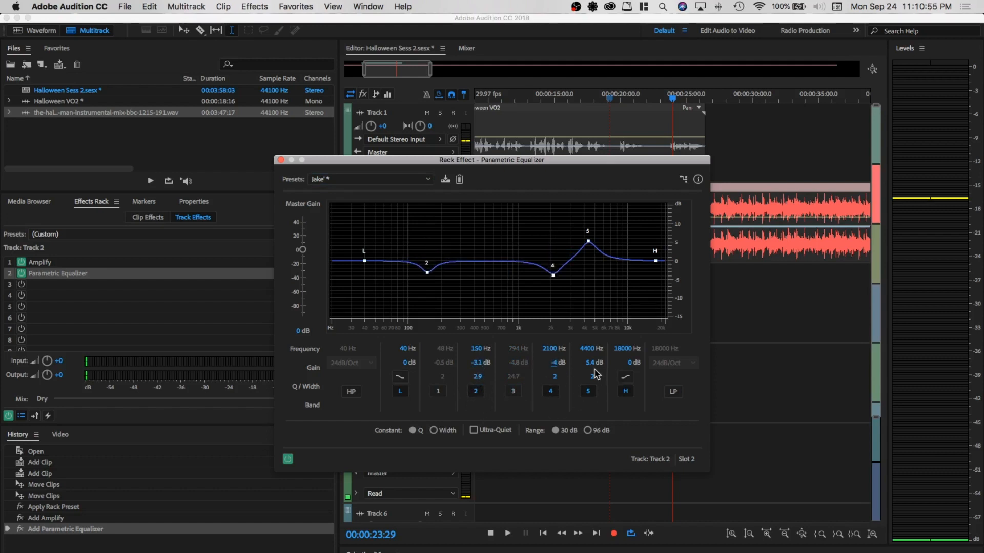
{"action": "left_click_drag", "start_coordinate": [588, 365], "coordinate": [585, 419]}
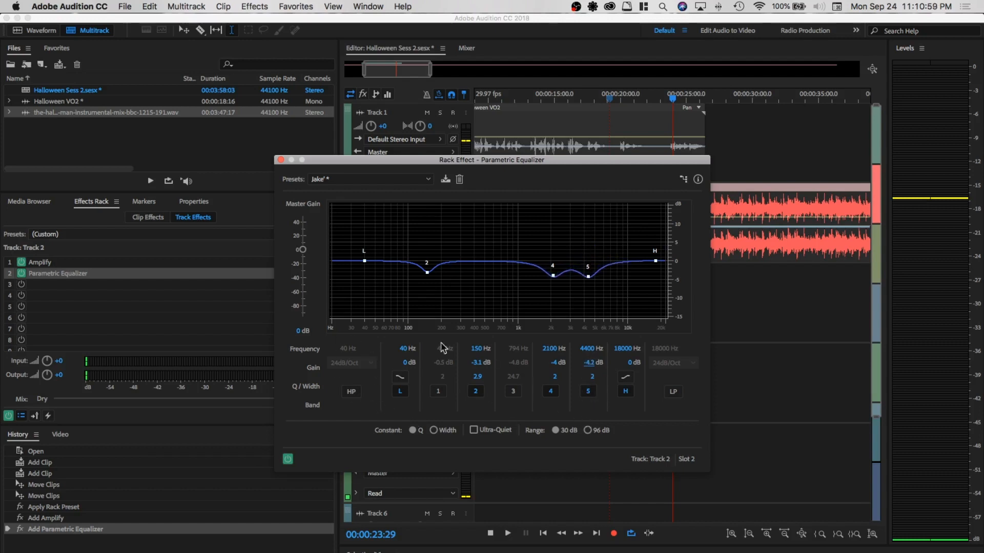
{"action": "left_click", "coordinate": [280, 160]}
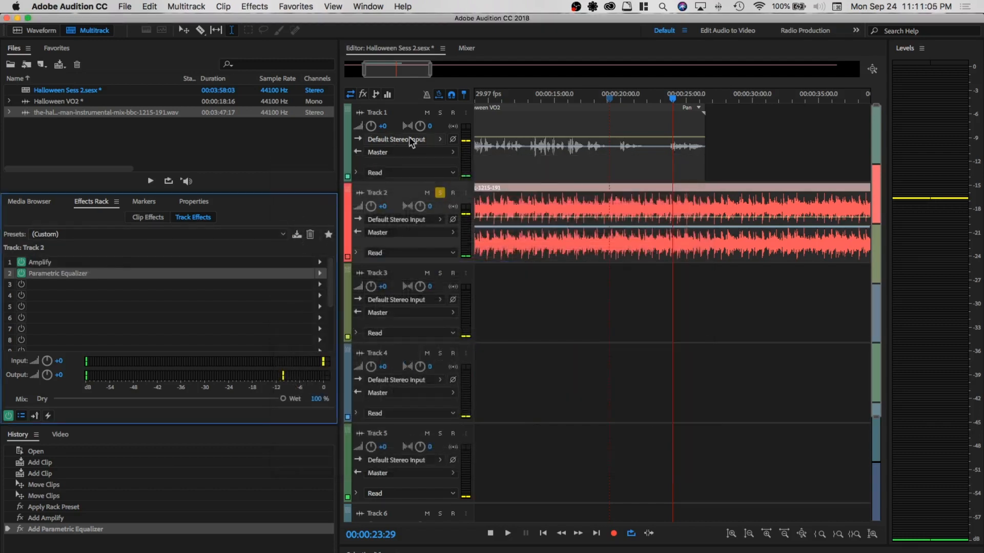
Turn off solo on Track 2 and play both tracks together from about 5 seconds into the session
{"action": "left_click", "coordinate": [440, 193]}
{"action": "scroll", "coordinate": [530, 222], "scroll_direction": "left", "scroll_amount": 5}
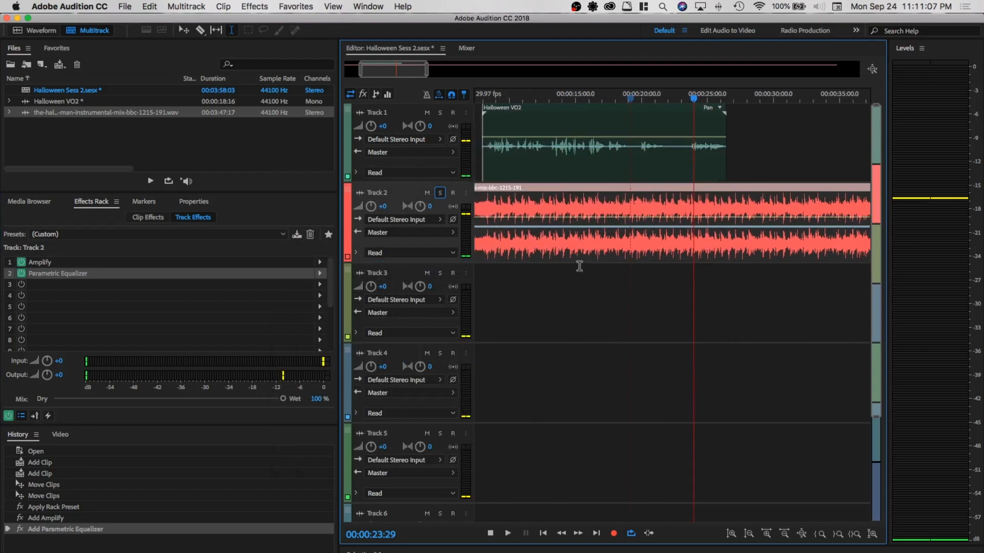
{"action": "left_click", "coordinate": [510, 169]}
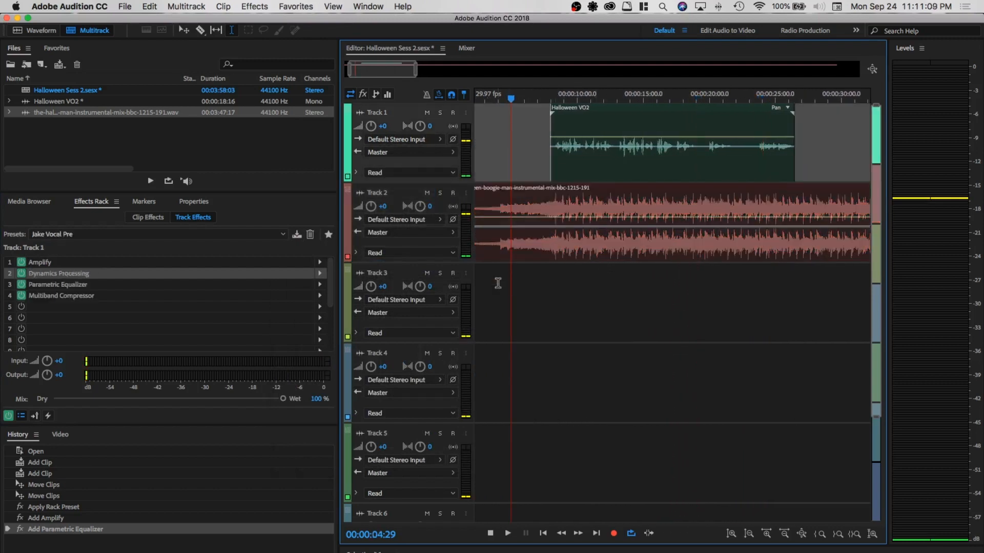
{"action": "key", "text": "space"}
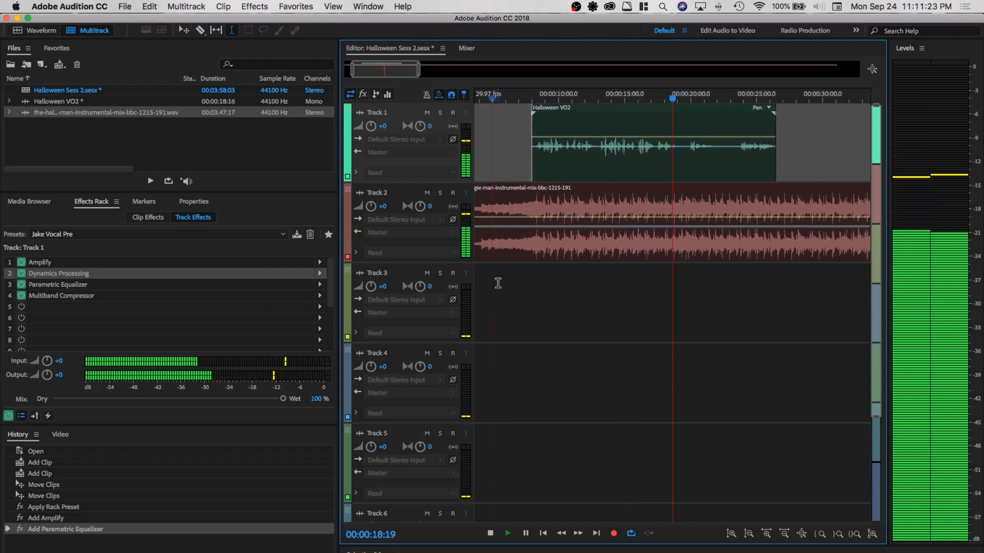
{"action": "key", "text": "space"}
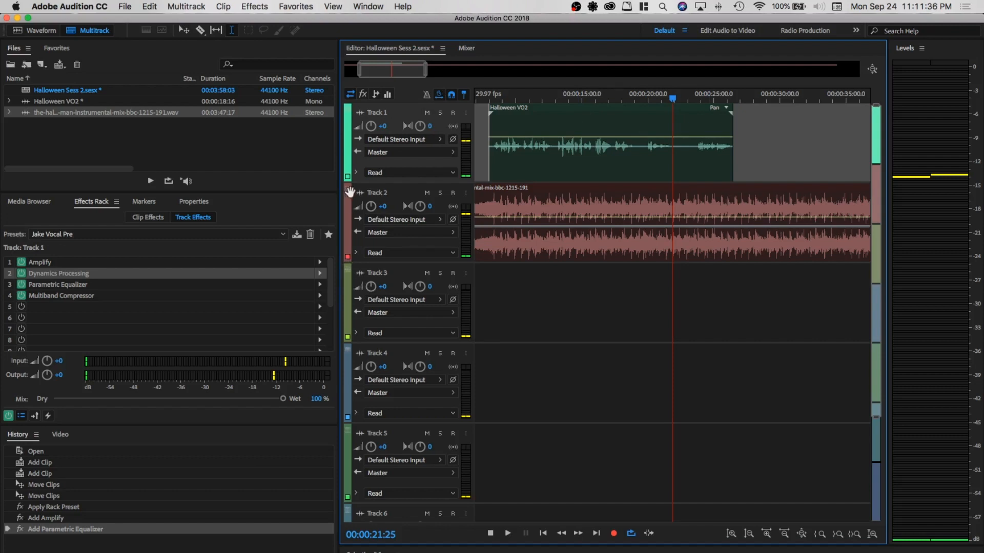
Move the empty Tracks 3 and 4 up between Track 1 and Track 2
{"action": "left_click", "coordinate": [348, 276]}
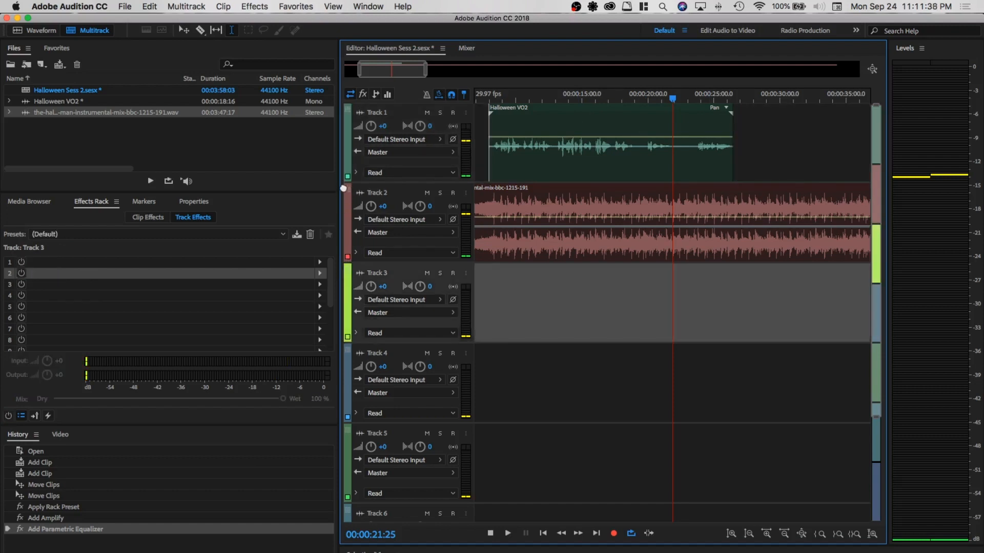
{"action": "left_click_drag", "start_coordinate": [344, 188], "coordinate": [365, 196]}
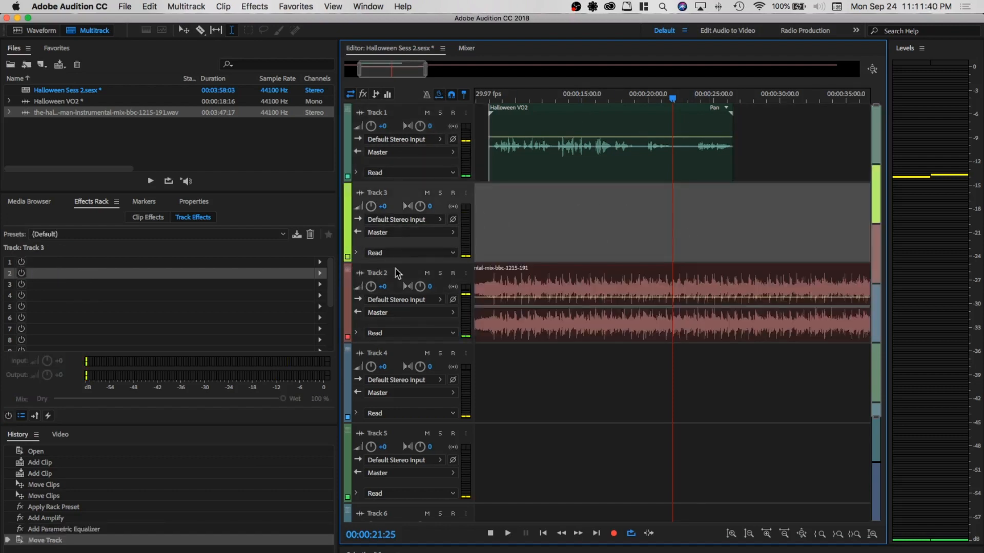
{"action": "left_click_drag", "start_coordinate": [351, 353], "coordinate": [350, 274]}
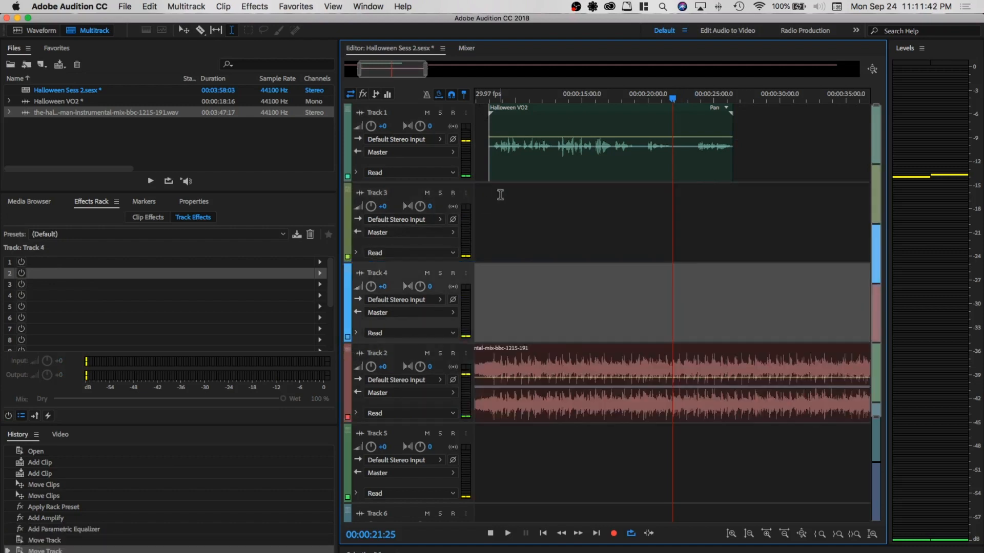
Split the voice-over clip on Track 1 in its pauses at 00:00:19:11 and 00:00:22:15
{"action": "left_click", "coordinate": [639, 146]}
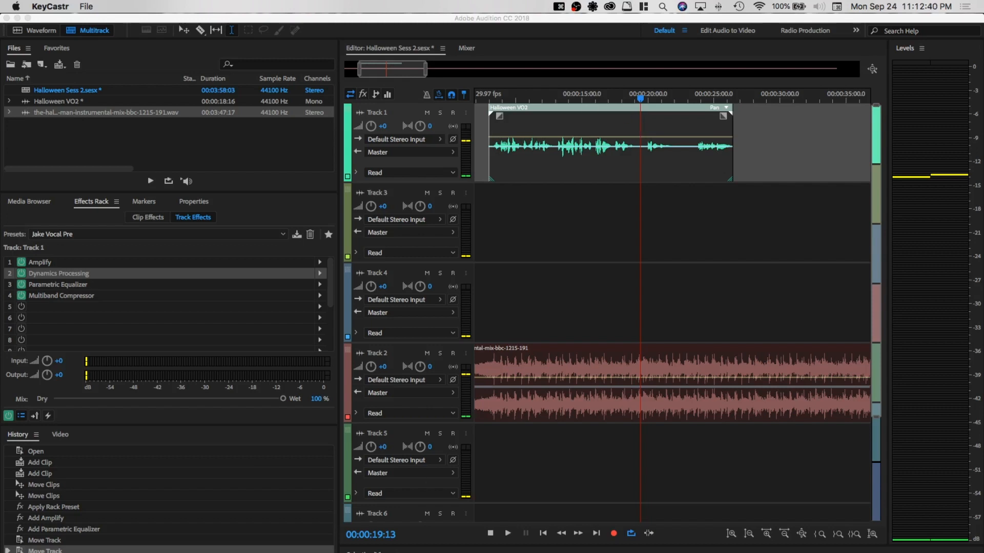
{"action": "mouse_move", "coordinate": [330, 513]}
{"action": "left_click_drag", "start_coordinate": [330, 512], "coordinate": [285, 443]}
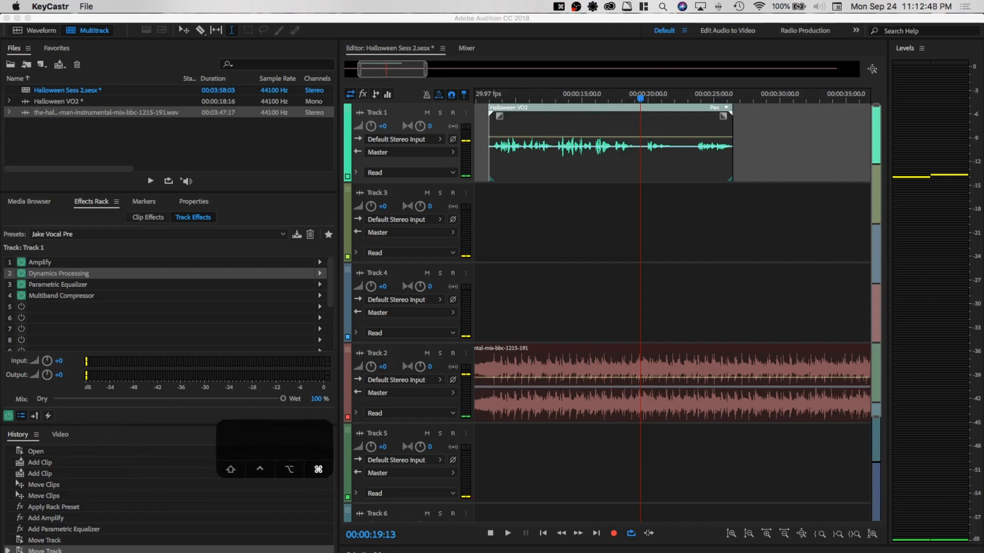
{"action": "key", "text": "super+k"}
{"action": "left_click", "coordinate": [643, 121]}
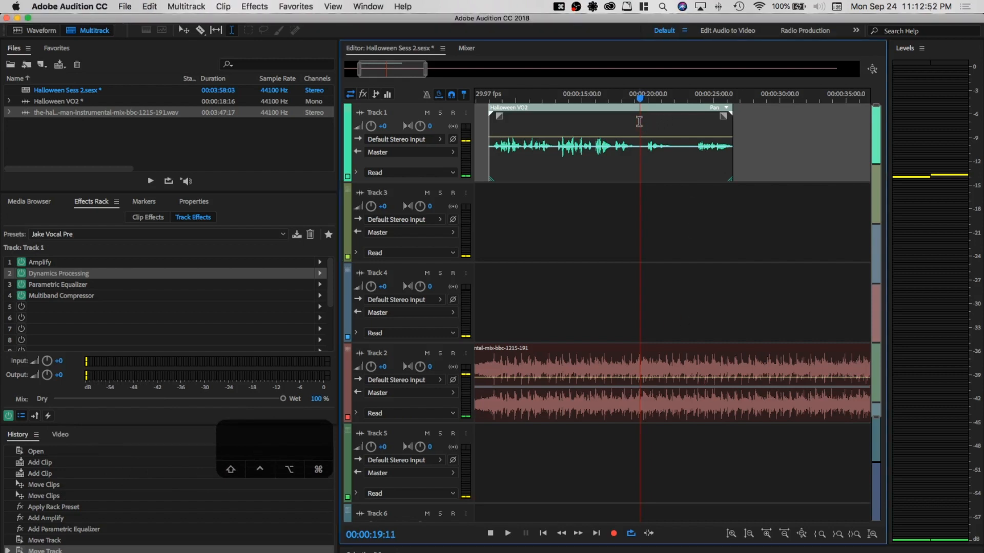
{"action": "key", "text": "super+k"}
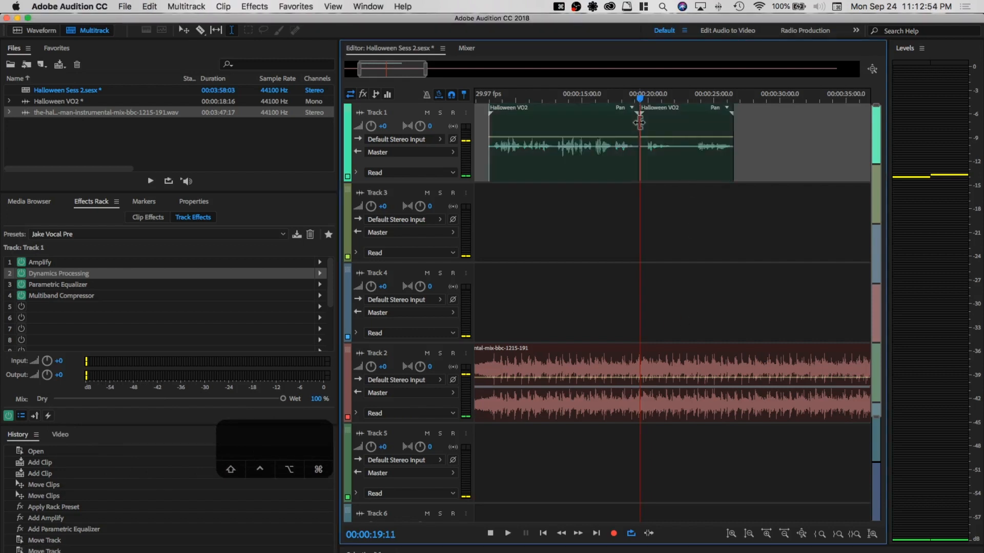
{"action": "left_click", "coordinate": [680, 120]}
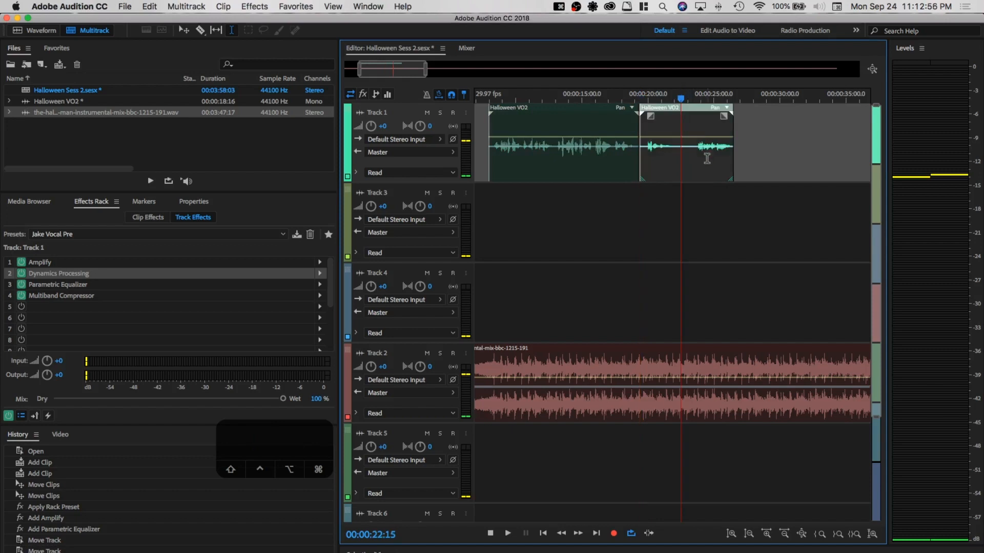
{"action": "key", "text": "super+k"}
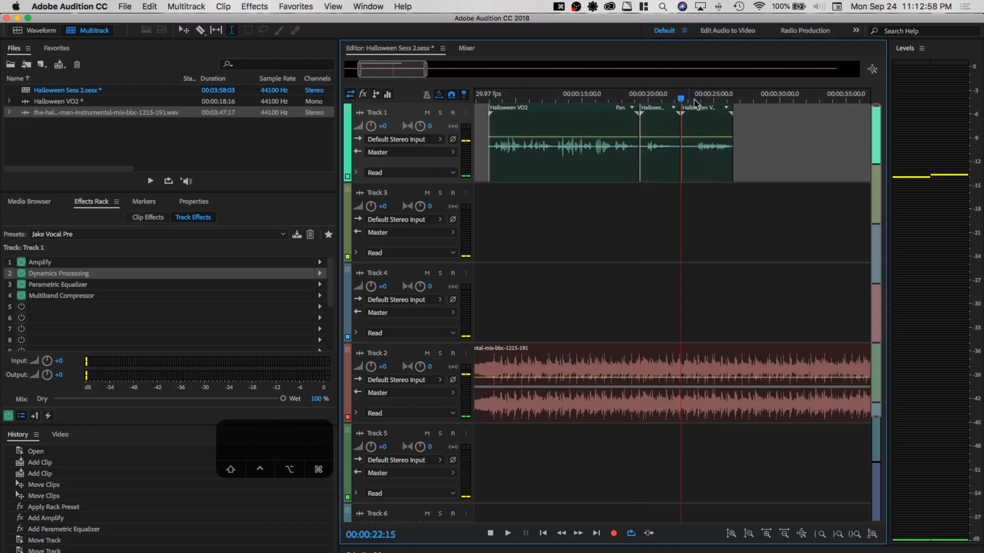
Move the last voice-over piece onto Track 4 at about 19 seconds and the middle piece onto Track 3
{"action": "left_click_drag", "start_coordinate": [706, 147], "coordinate": [663, 307]}
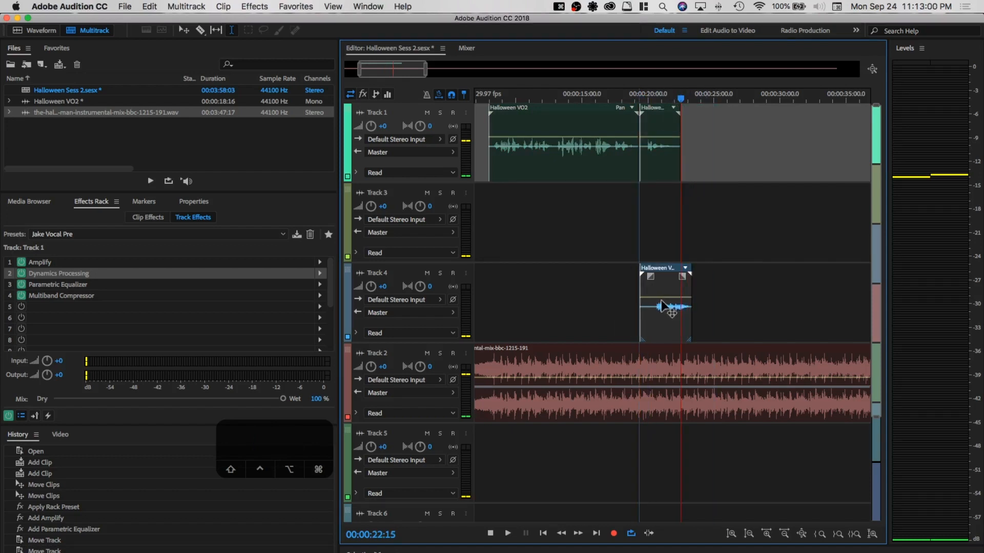
{"action": "left_click_drag", "start_coordinate": [654, 110], "coordinate": [638, 225]}
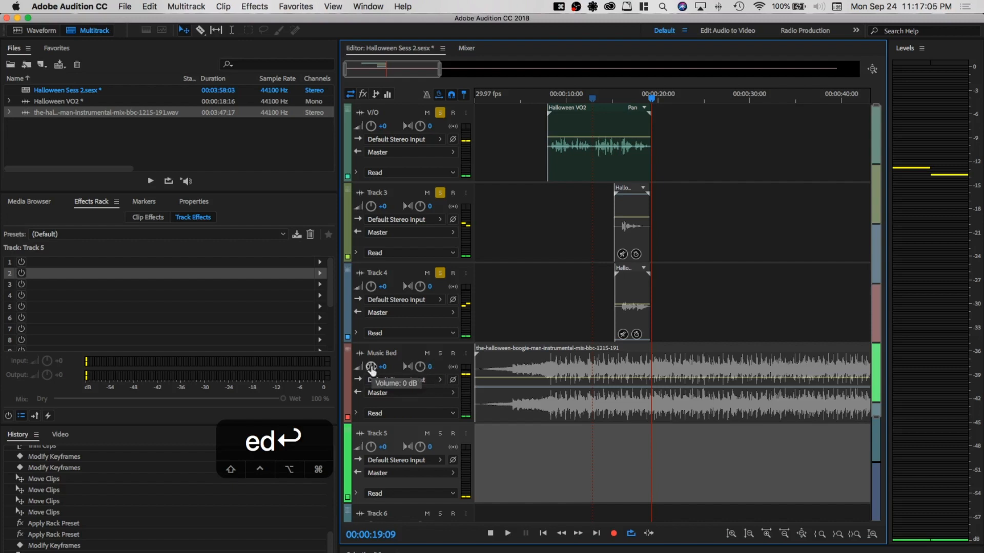
Select Track 4 to show its track effects
{"action": "left_click", "coordinate": [521, 301]}
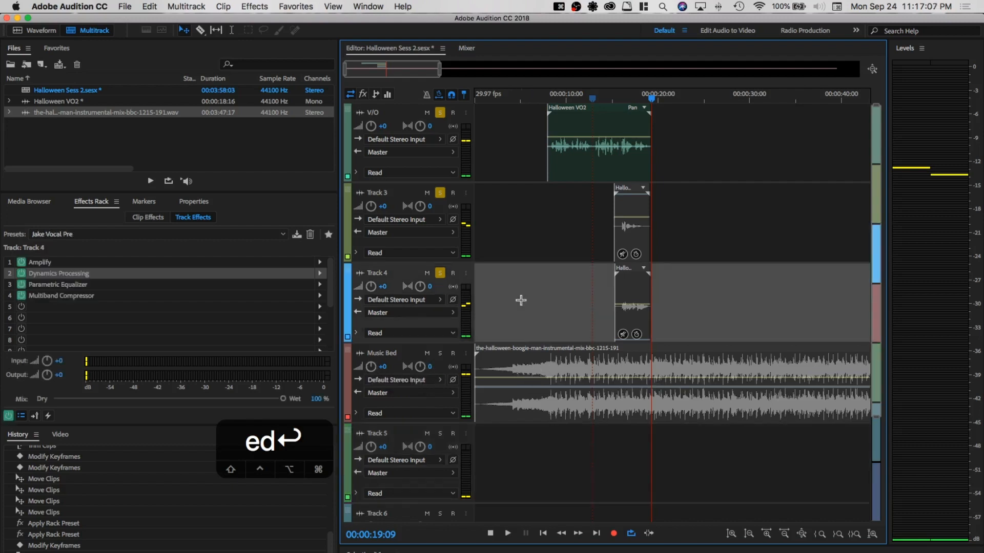
Look over the Music Bed track's volume automation lane and the tracks' effects, sends, EQ and input/output controls
{"action": "left_click", "coordinate": [357, 414]}
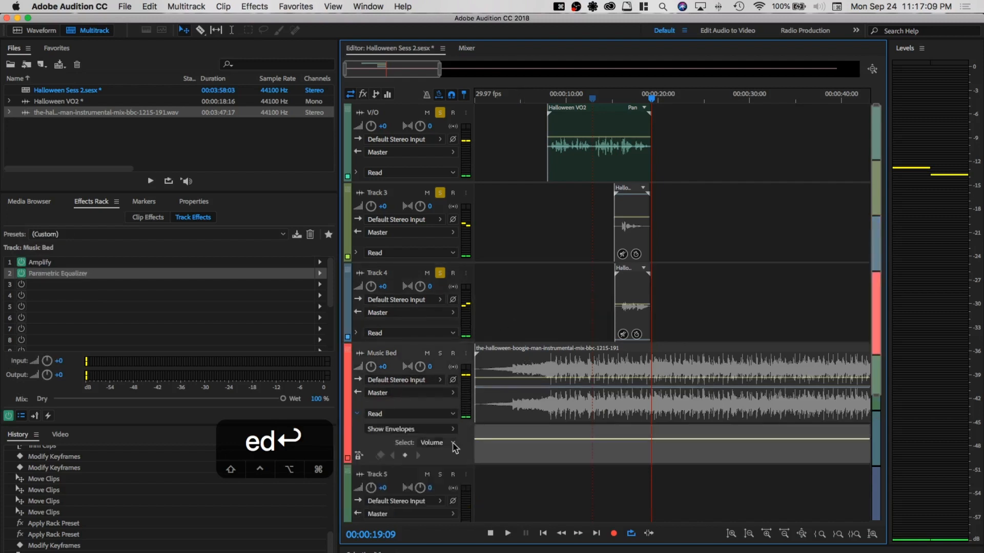
{"action": "left_click", "coordinate": [358, 415]}
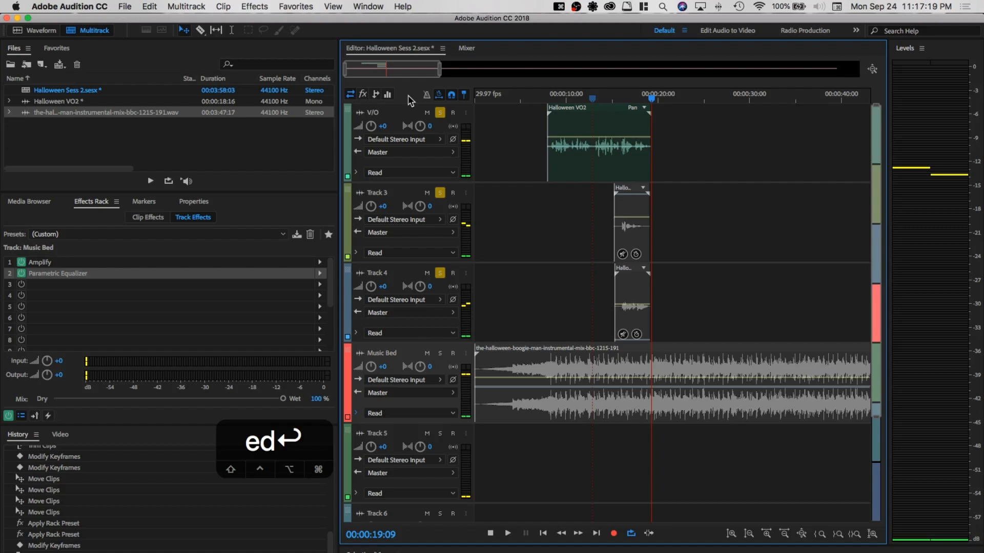
{"action": "left_click", "coordinate": [363, 94]}
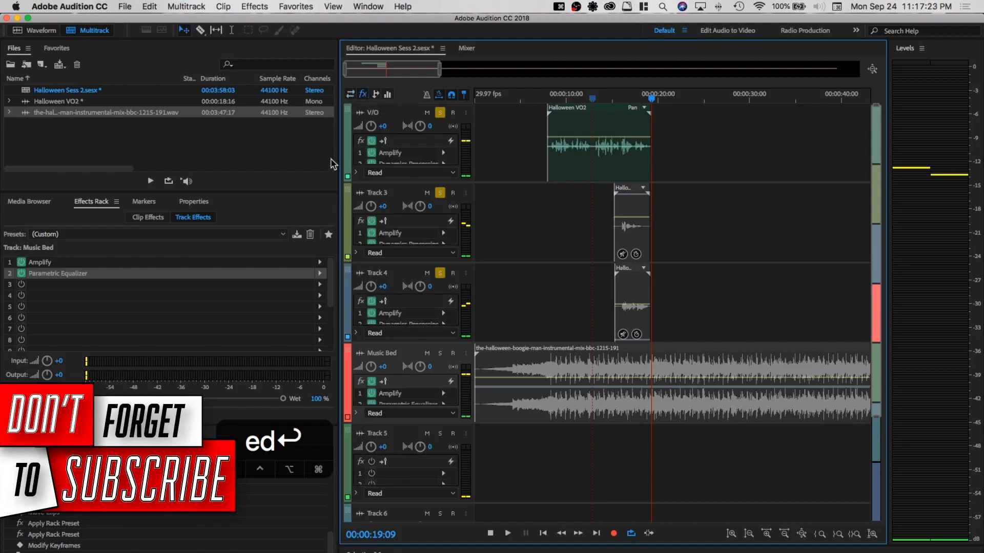
{"action": "left_click", "coordinate": [376, 94]}
{"action": "left_click", "coordinate": [388, 93]}
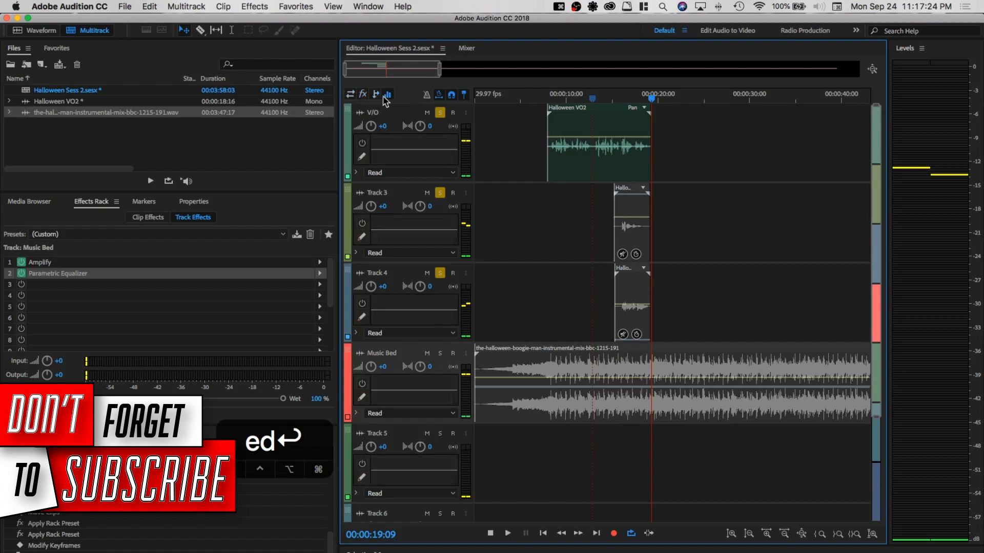
{"action": "left_click", "coordinate": [351, 95]}
{"action": "left_click", "coordinate": [363, 94]}
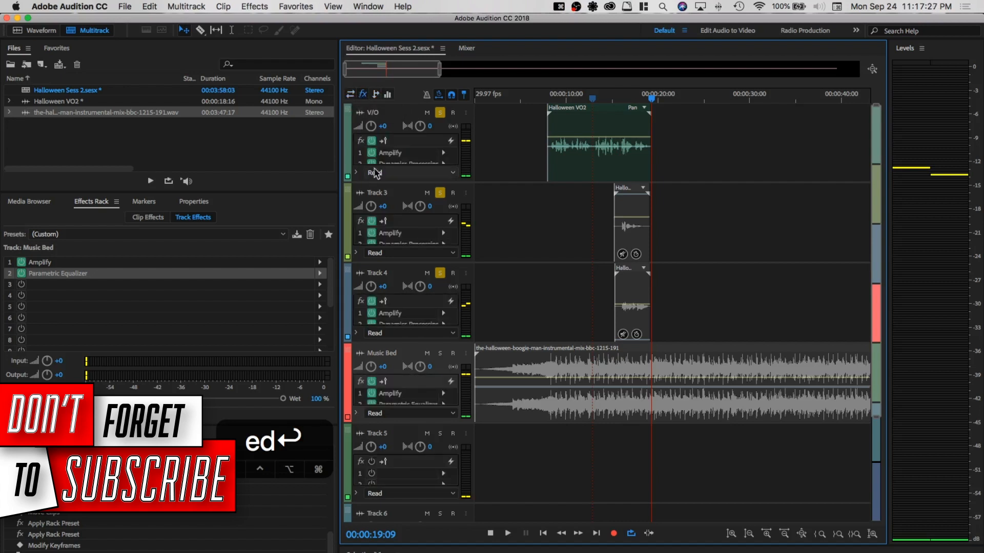
{"action": "left_click", "coordinate": [376, 95]}
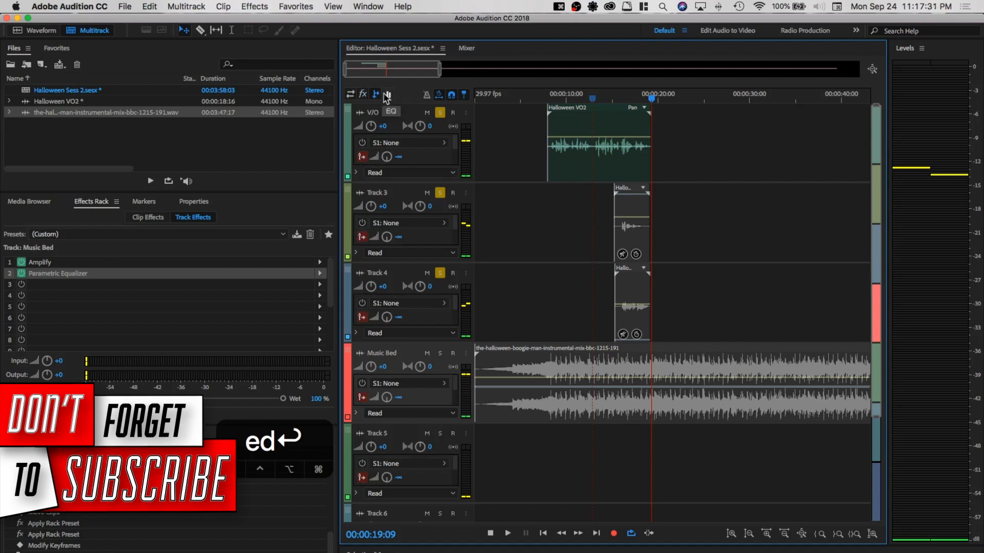
{"action": "left_click", "coordinate": [351, 96]}
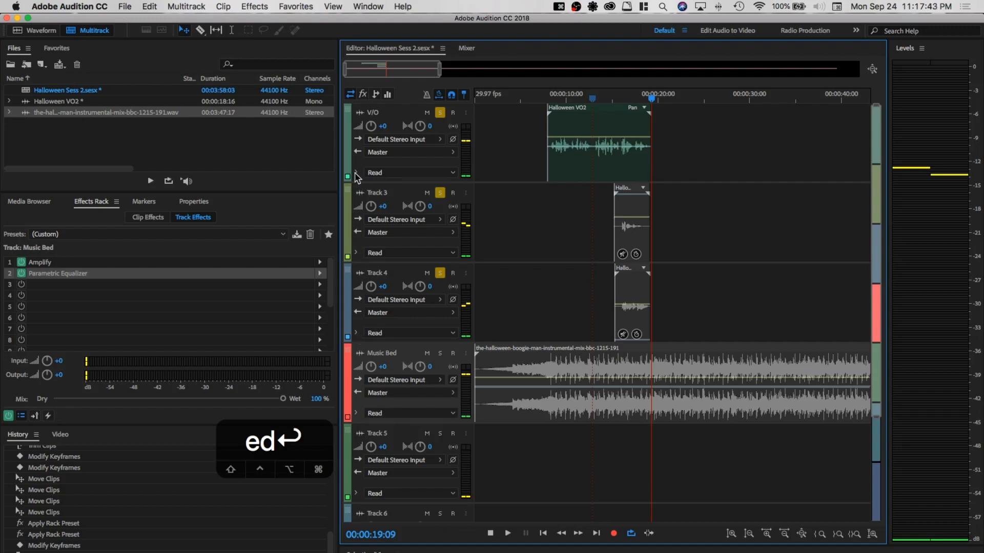
Show the Music Bed track's volume envelope and move the track up directly below the V/O track
{"action": "left_click", "coordinate": [356, 413]}
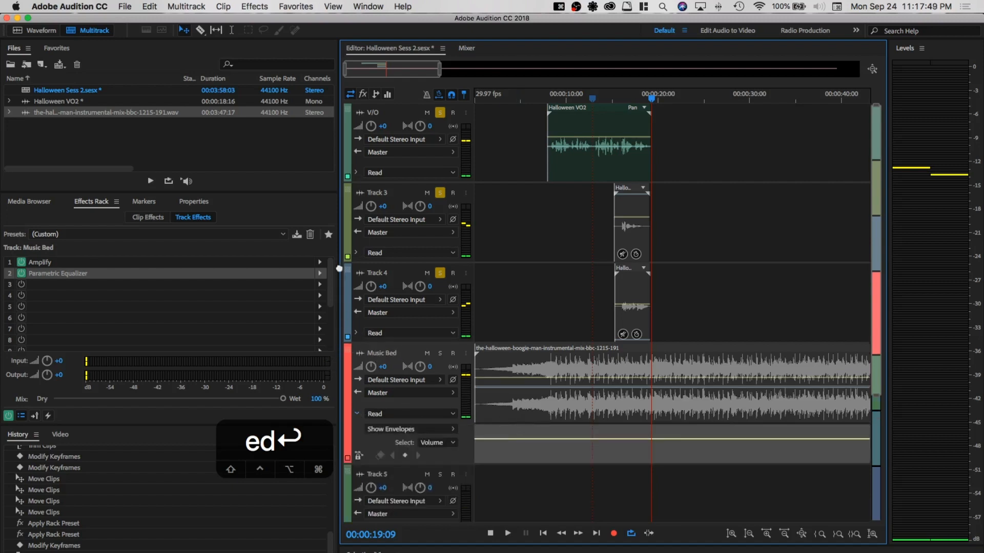
{"action": "left_click_drag", "start_coordinate": [349, 185], "coordinate": [348, 186]}
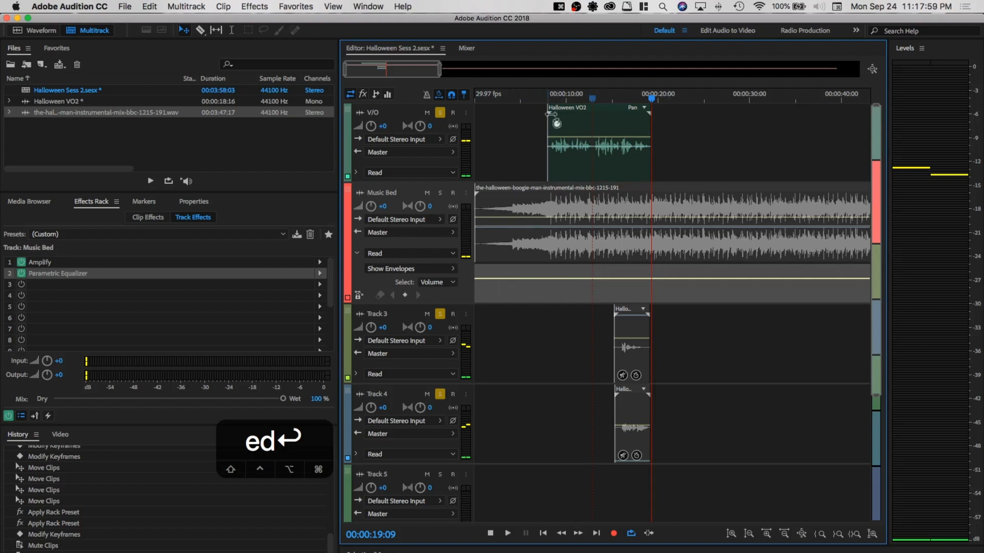
Add volume keyframes to the Music Bed envelope at about 8 and 19 seconds, near the voice-over's start and end
{"action": "scroll", "coordinate": [553, 106], "scroll_direction": "up", "scroll_amount": 3}
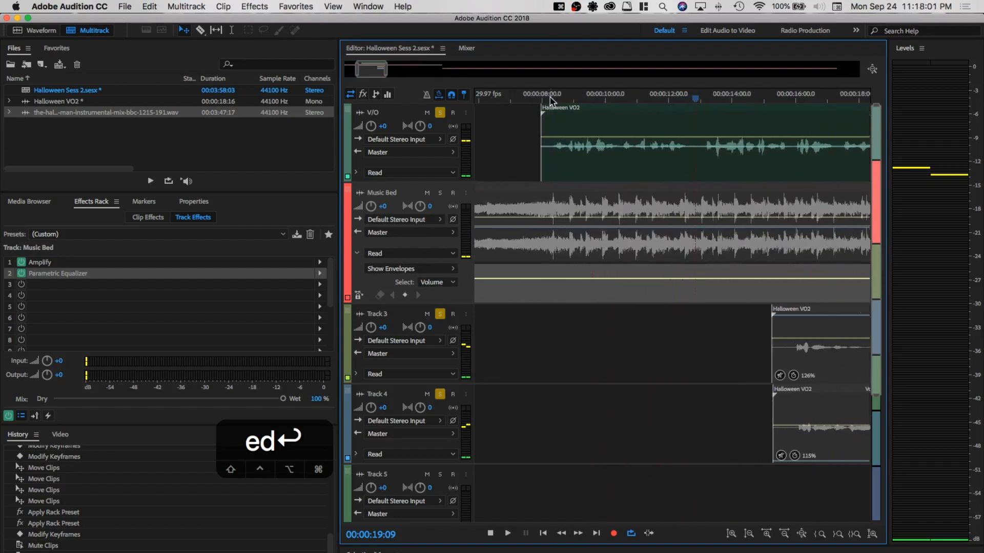
{"action": "left_click", "coordinate": [553, 98]}
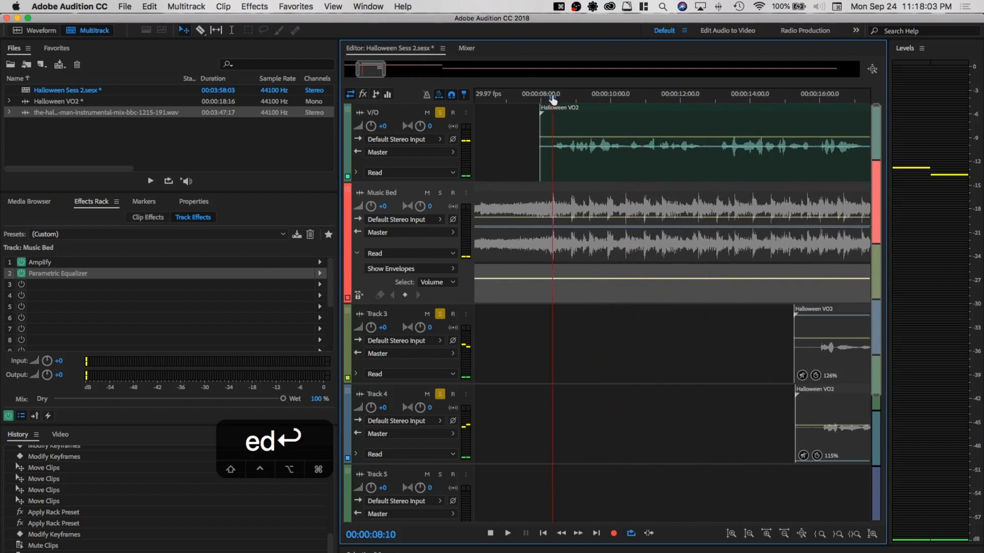
{"action": "left_click_drag", "start_coordinate": [553, 98], "coordinate": [555, 98]}
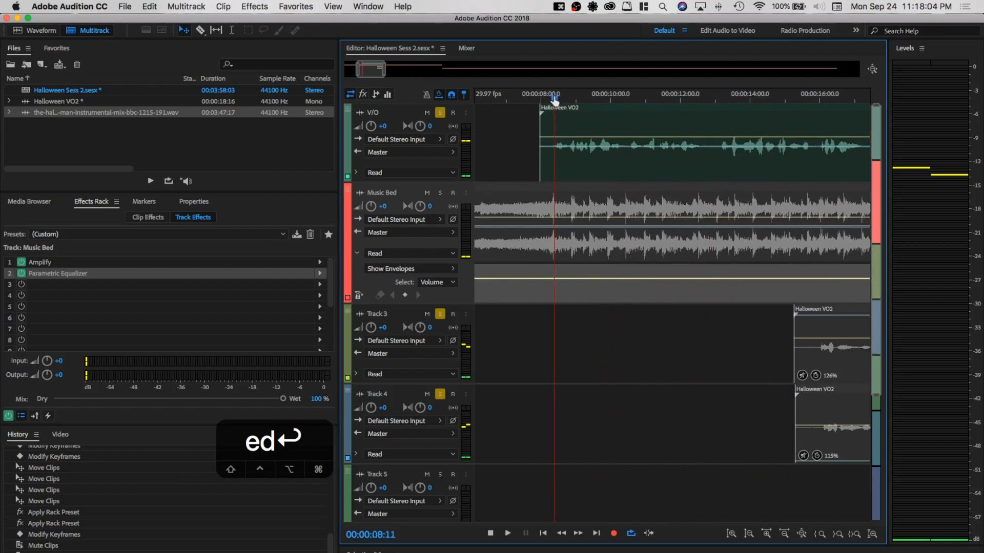
{"action": "left_click", "coordinate": [552, 278]}
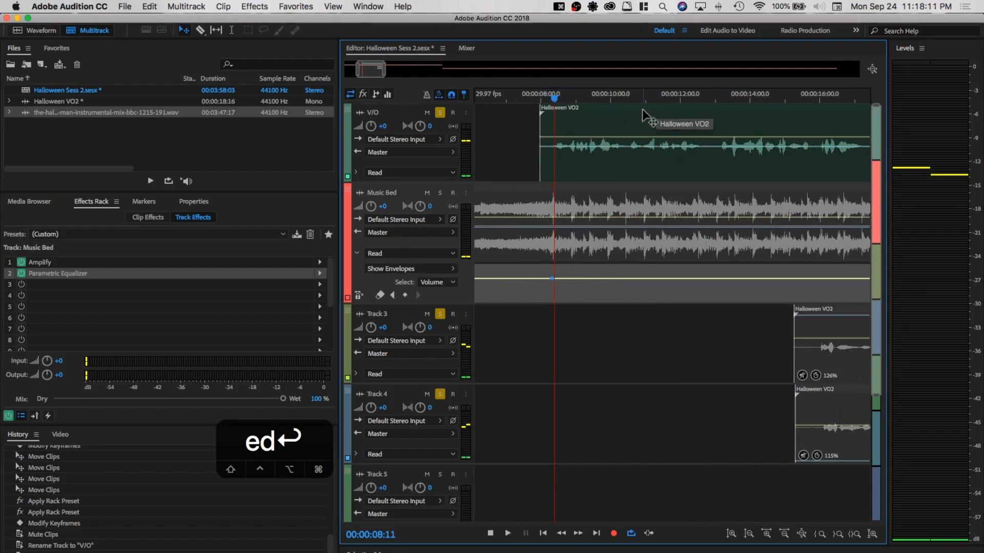
{"action": "scroll", "coordinate": [642, 102], "scroll_direction": "down", "scroll_amount": 1}
{"action": "scroll", "coordinate": [648, 102], "scroll_direction": "down", "scroll_amount": 1}
{"action": "scroll", "coordinate": [779, 93], "scroll_direction": "down", "scroll_amount": 1}
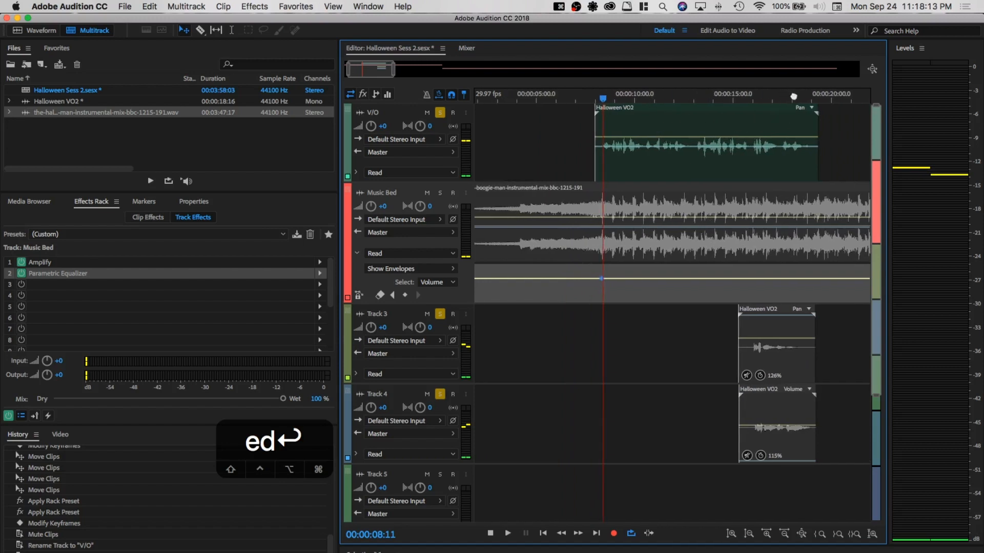
{"action": "left_click", "coordinate": [793, 97]}
{"action": "left_click", "coordinate": [803, 98]}
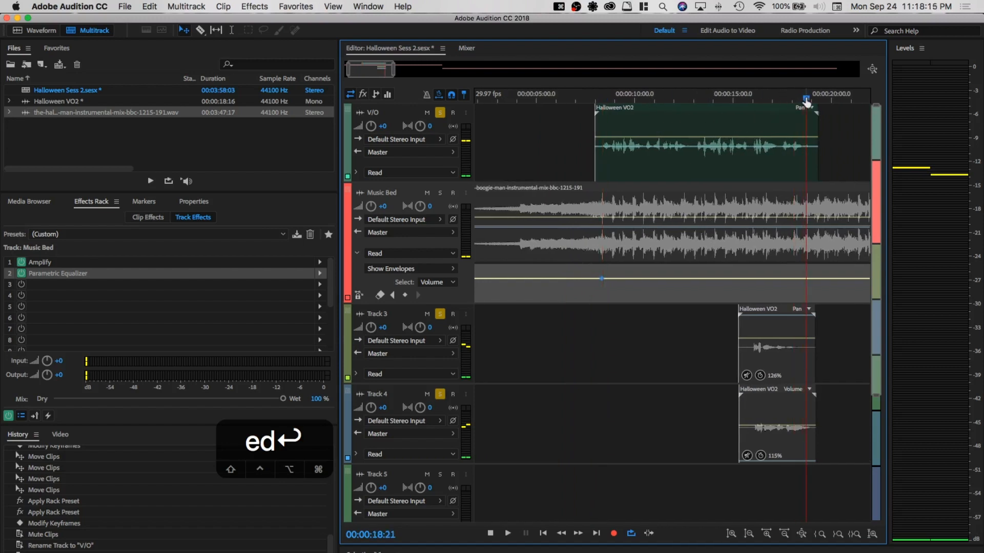
{"action": "left_click", "coordinate": [811, 278]}
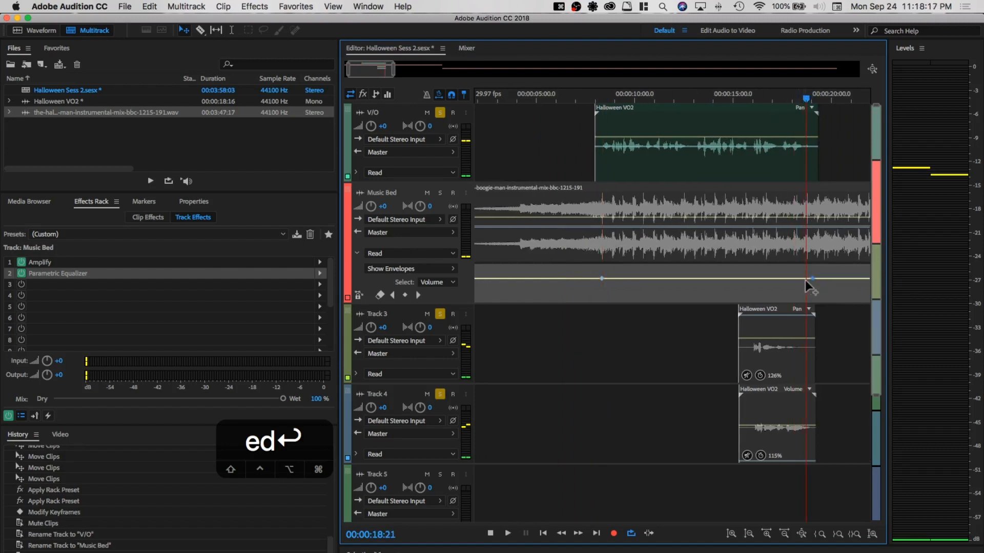
Duck the Music Bed under the voice-over with inner volume keyframes at about 00:00:08:18 and 00:00:18:19, lowered to about -2.9 dB
{"action": "left_click", "coordinate": [603, 101]}
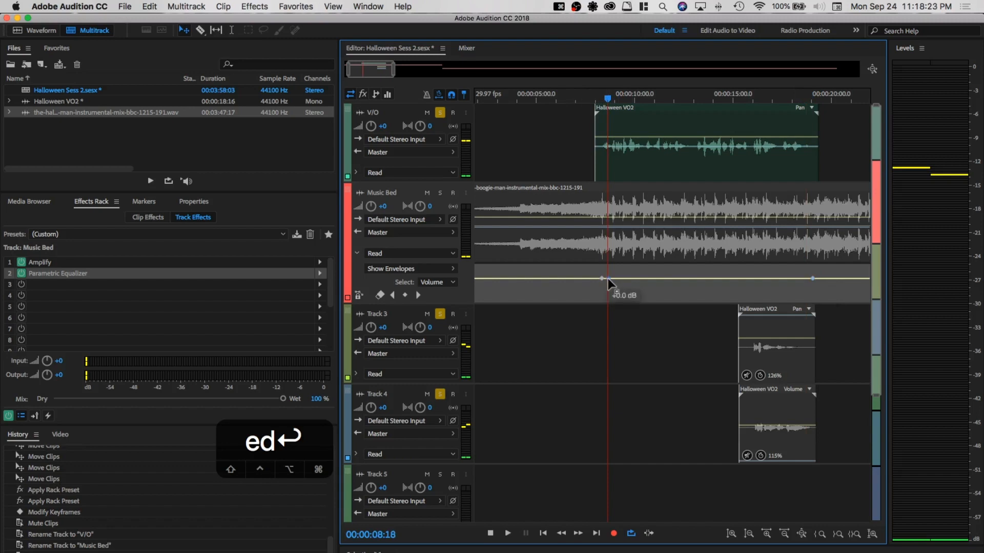
{"action": "left_click_drag", "start_coordinate": [608, 279], "coordinate": [608, 281]}
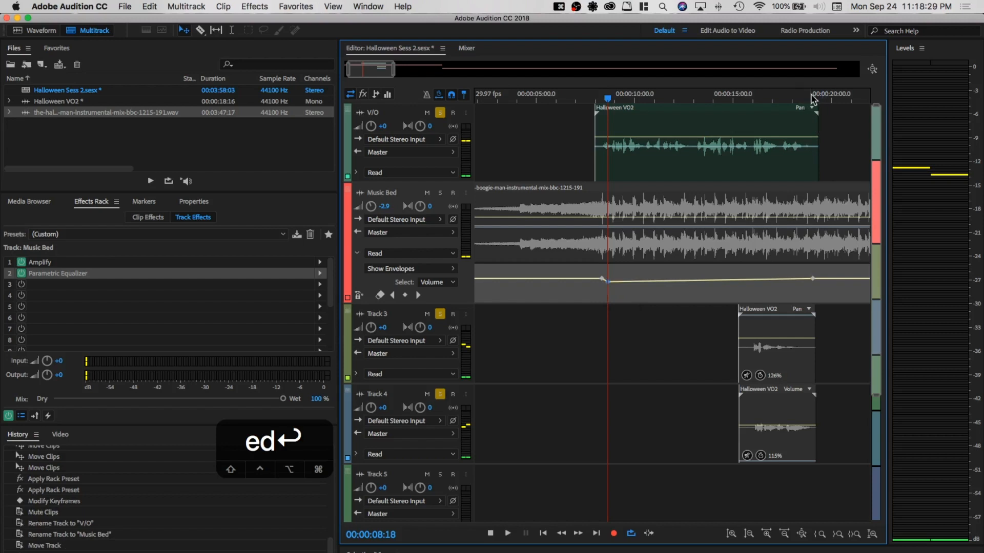
{"action": "left_click_drag", "start_coordinate": [812, 98], "coordinate": [805, 104]}
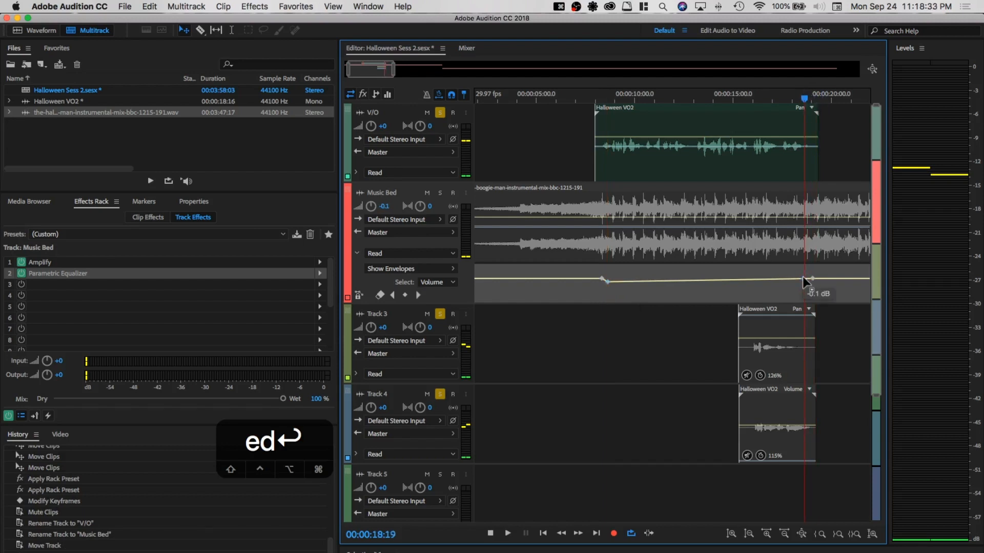
{"action": "left_click_drag", "start_coordinate": [803, 277], "coordinate": [803, 282]}
Stop the test playback and turn off solo on the V/O track, Track 3 and Track 4
{"action": "left_click", "coordinate": [573, 99]}
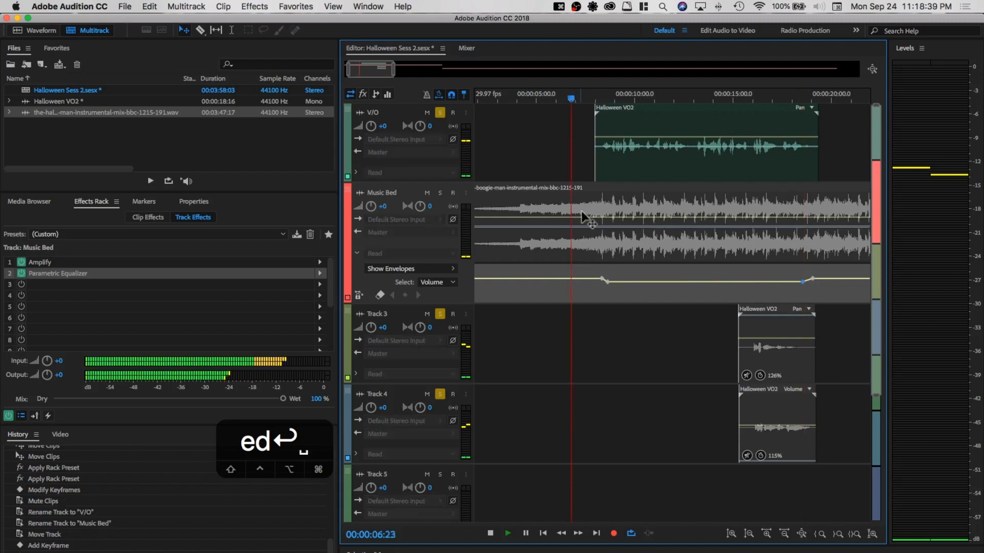
{"action": "key", "text": "space"}
{"action": "left_click", "coordinate": [439, 112]}
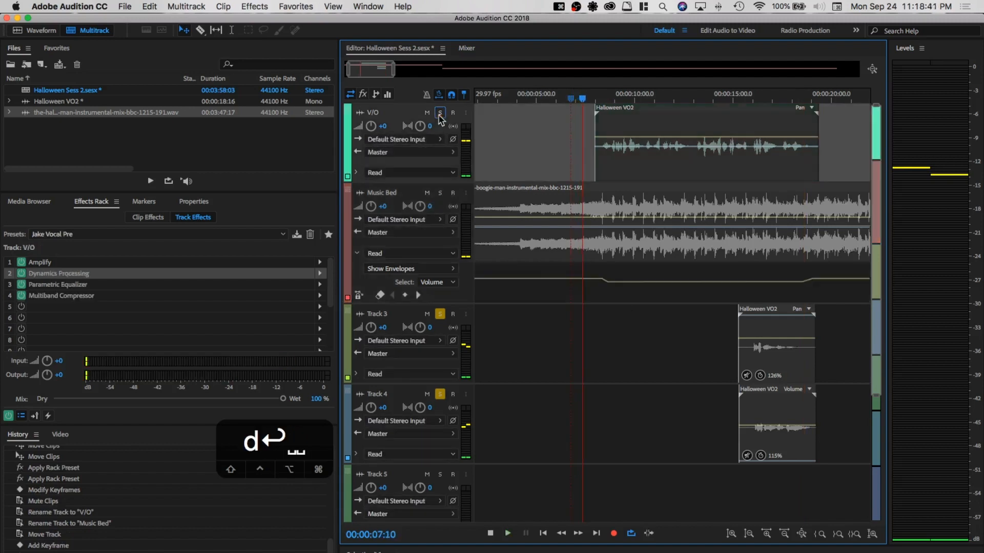
{"action": "left_click", "coordinate": [440, 314]}
{"action": "left_click", "coordinate": [440, 395]}
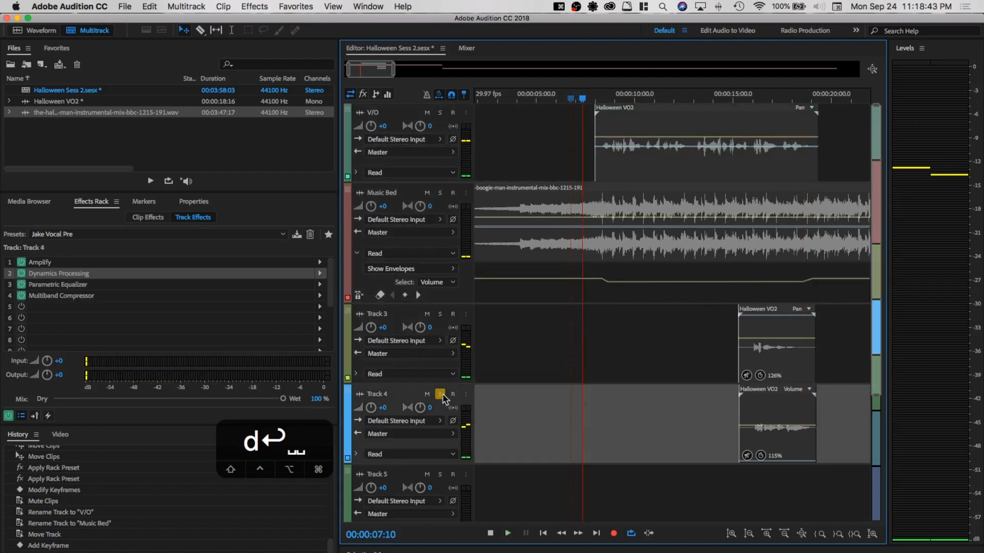
{"action": "left_click", "coordinate": [440, 395]}
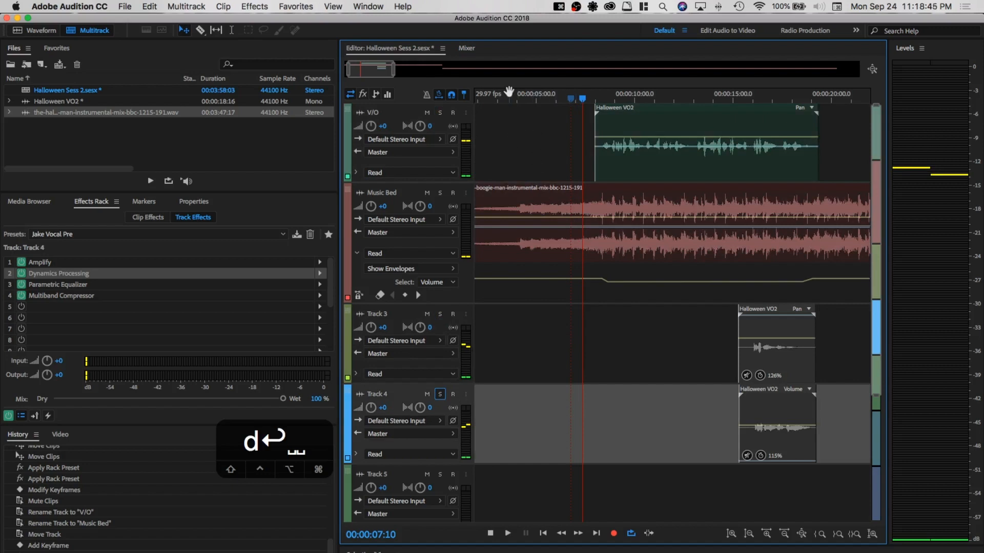
Activate the Time Selection tool and play the full mix from the session start to about 22 seconds
{"action": "key", "text": "t"}
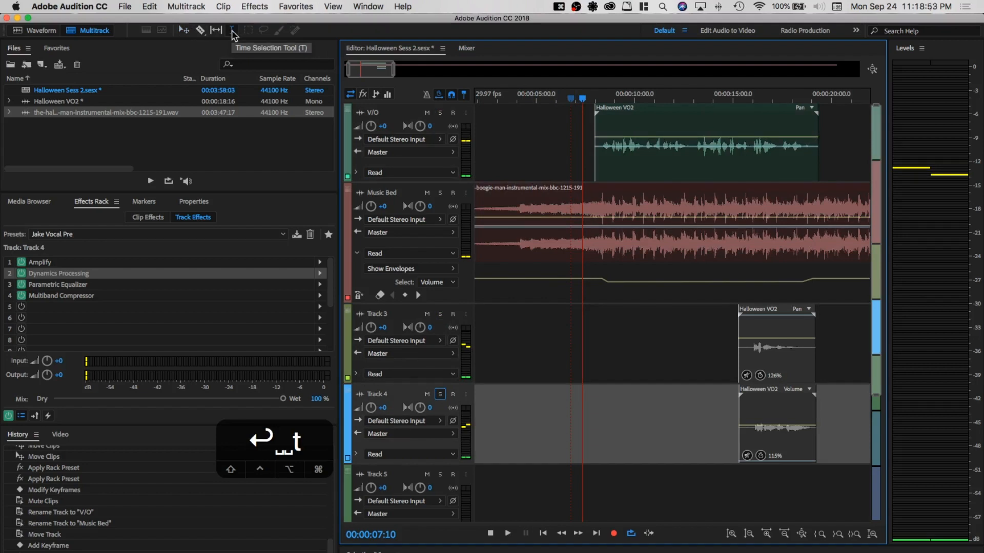
{"action": "left_click_drag", "start_coordinate": [530, 99], "coordinate": [424, 101]}
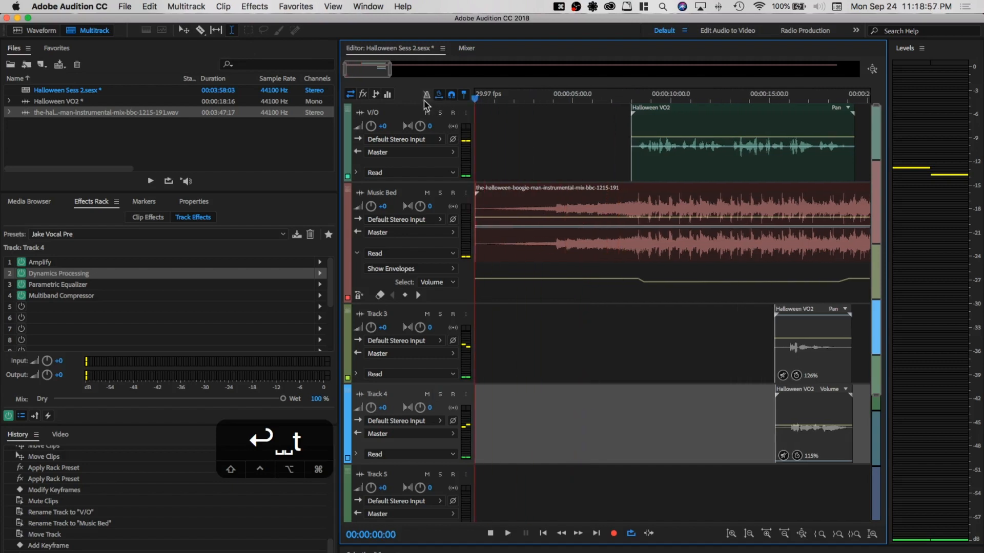
{"action": "key", "text": "space"}
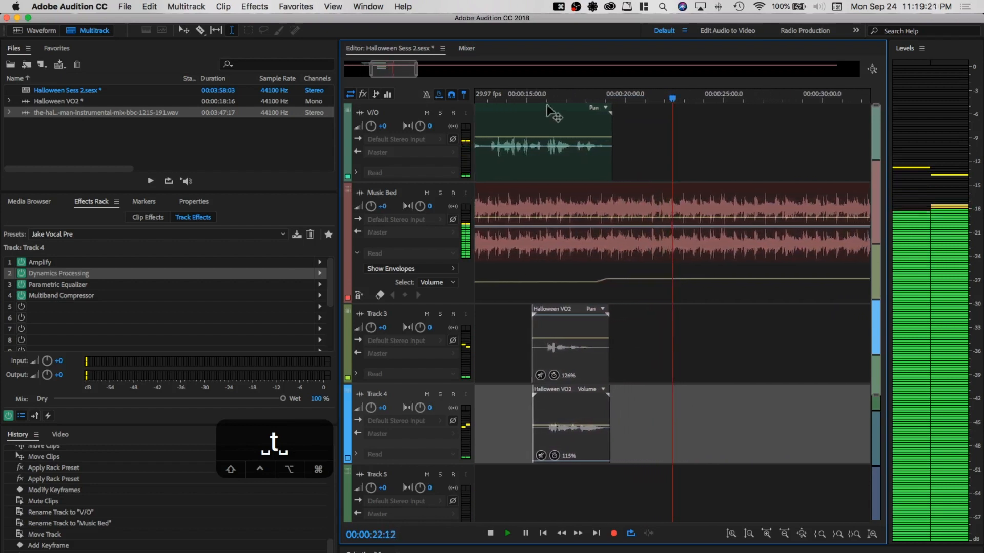
{"action": "key", "text": "space"}
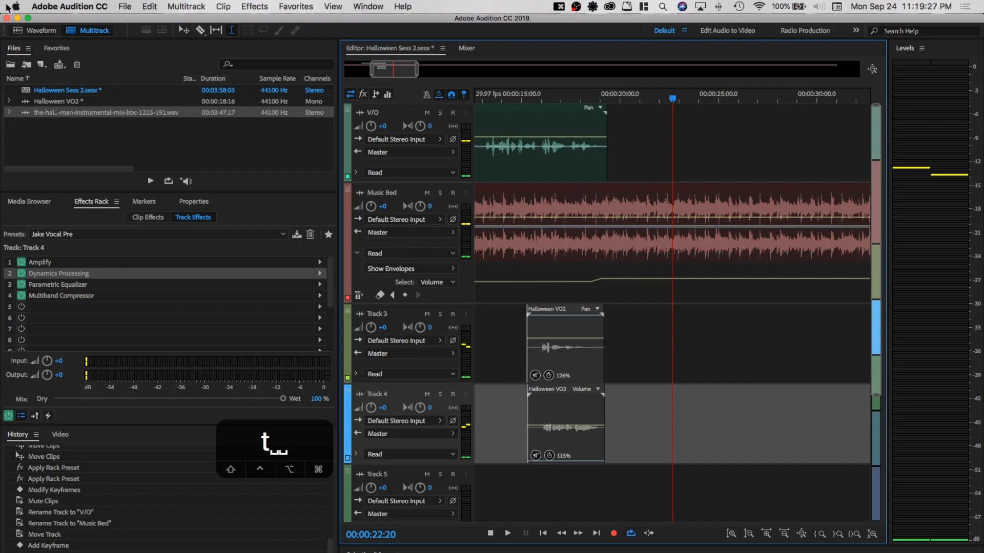
Create a new mono audio file named Evil Laugh at 44100 Hz and 16 bits
{"action": "left_click", "coordinate": [99, 50]}
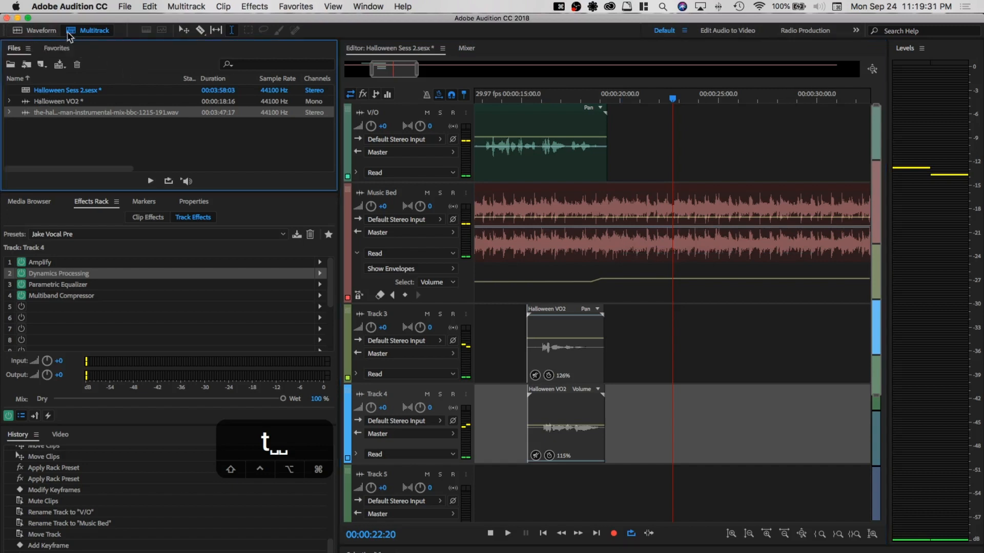
{"action": "left_click", "coordinate": [126, 7]}
{"action": "mouse_move", "coordinate": [134, 20]}
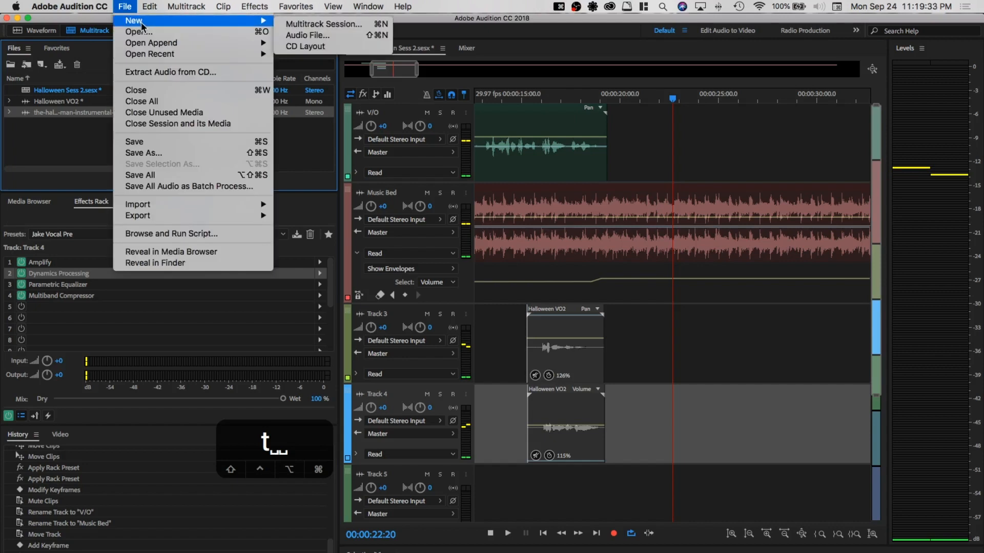
{"action": "left_click", "coordinate": [315, 39]}
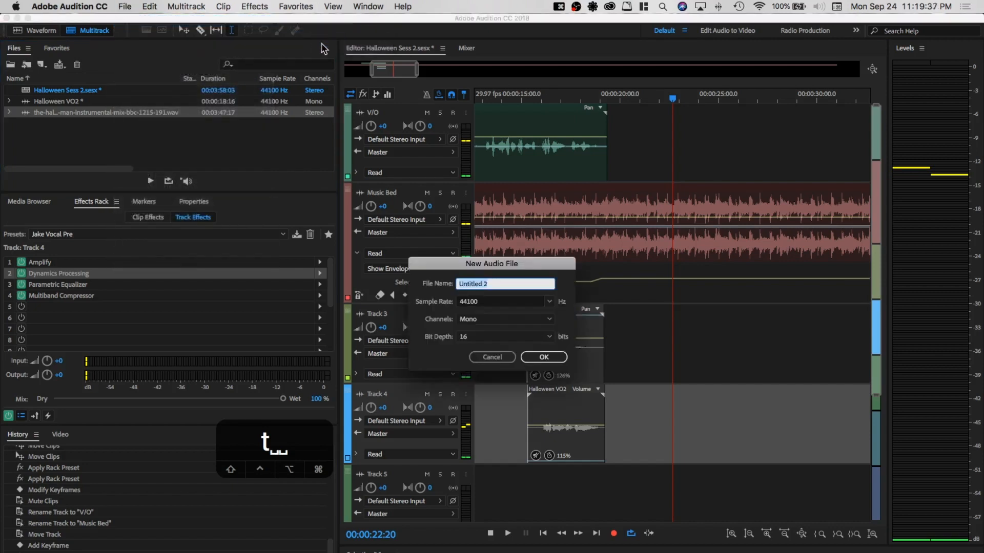
{"action": "type", "text": "Evil Laugh"}
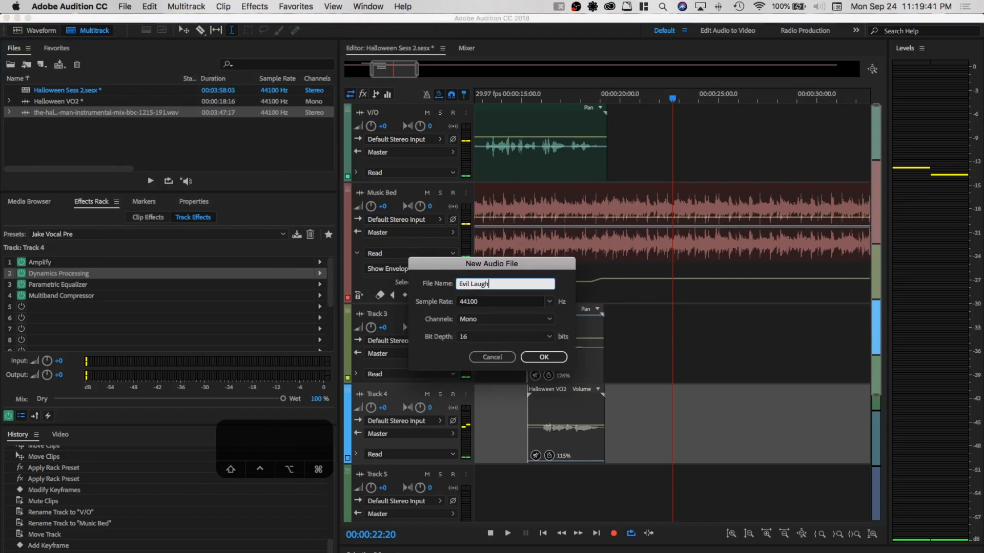
{"action": "key", "text": "Return"}
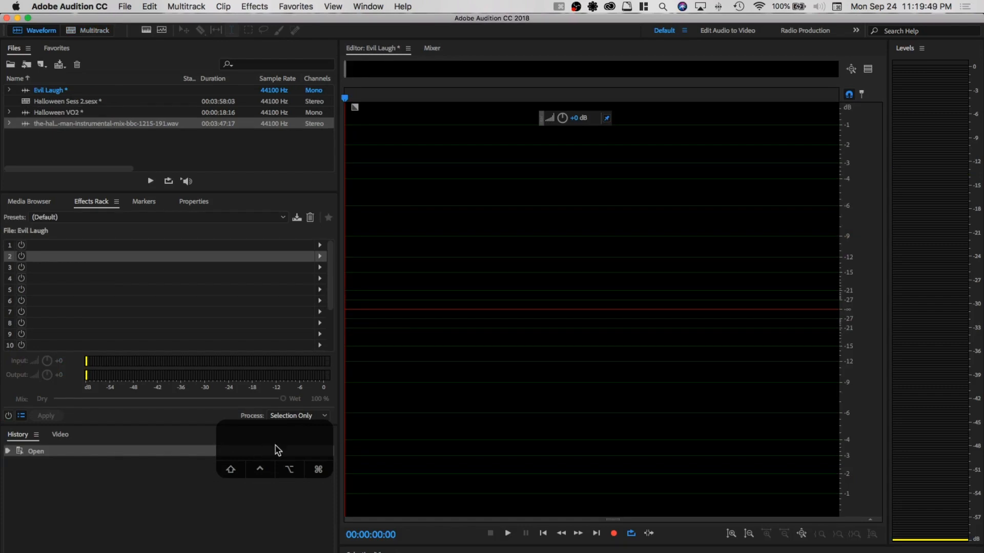
Record about 10 seconds of laughter into the Evil Laugh file and return to the multitrack session
{"action": "left_click", "coordinate": [613, 534]}
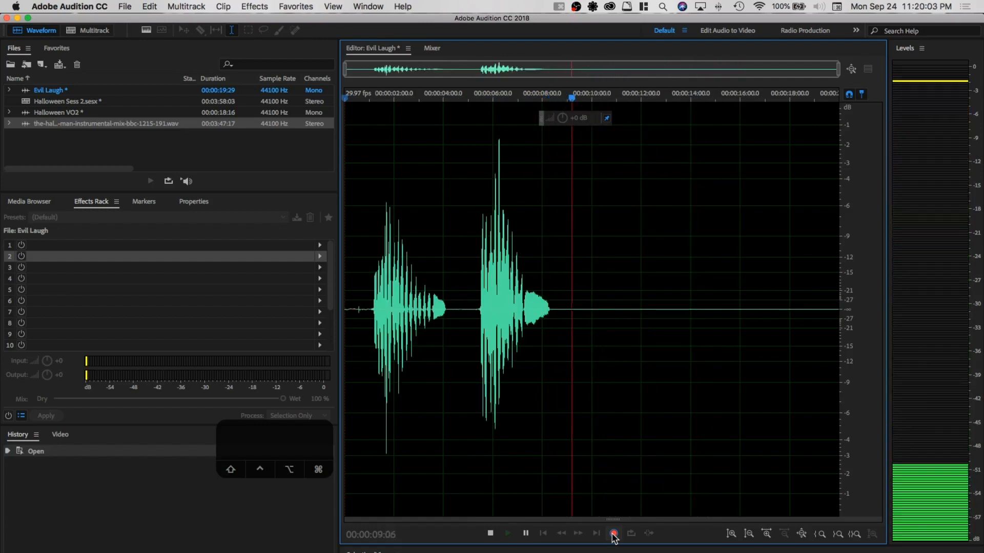
{"action": "left_click", "coordinate": [614, 534]}
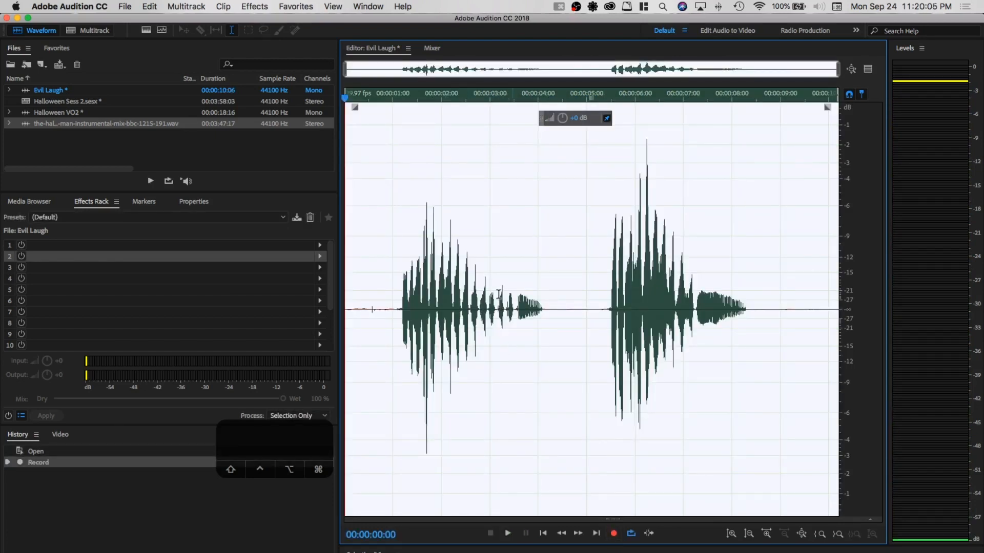
{"action": "left_click", "coordinate": [87, 31]}
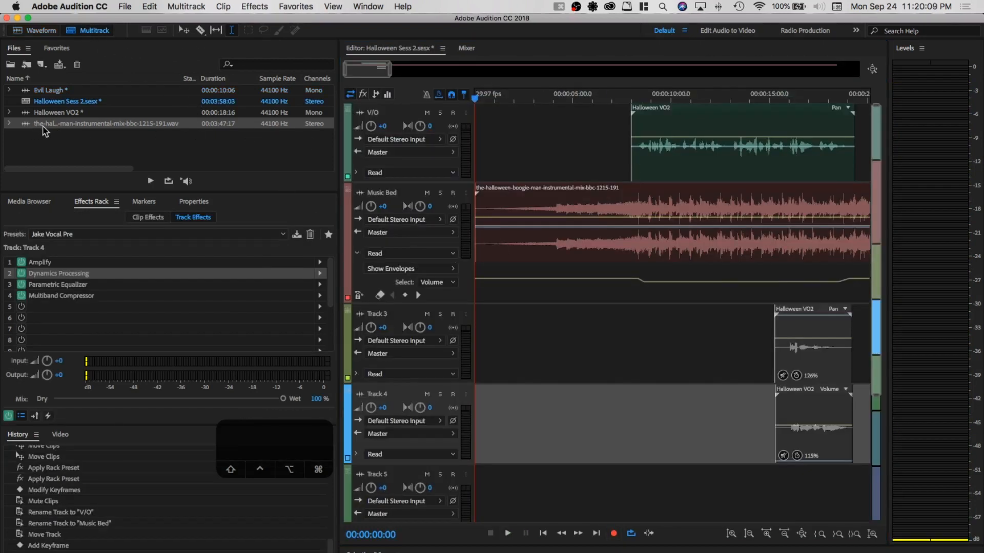
Move Track 5 directly below the V/O track and rename it Evil Laugh
{"action": "left_click", "coordinate": [362, 475]}
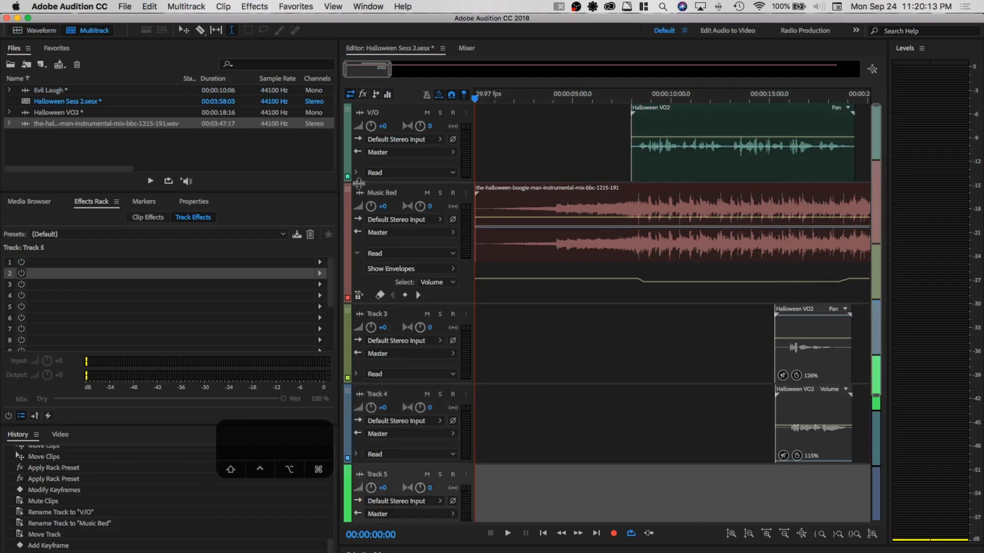
{"action": "left_click_drag", "start_coordinate": [347, 475], "coordinate": [458, 193]}
{"action": "left_click", "coordinate": [407, 197]}
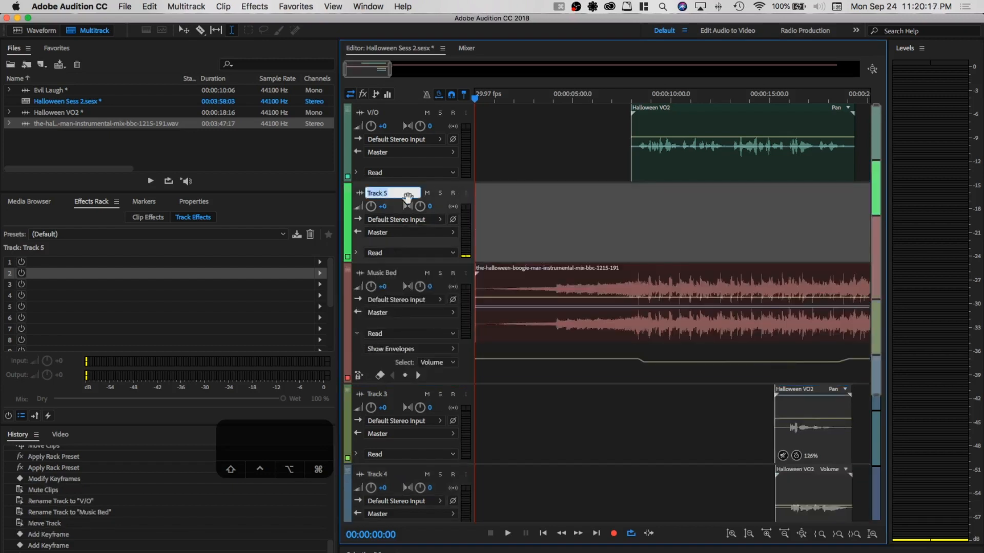
{"action": "type", "text": "Evil Laugh"}
{"action": "key", "text": "Return"}
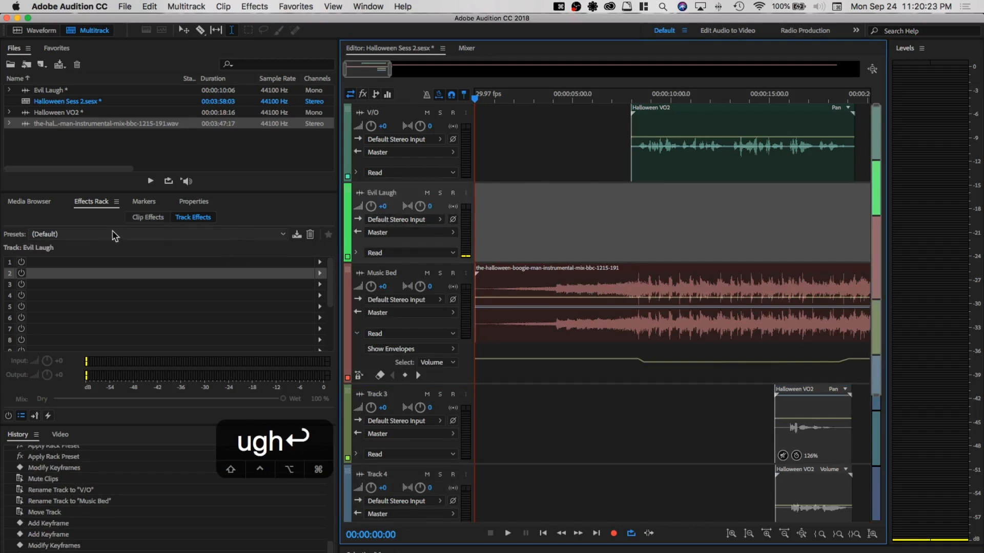
Apply the Jake Vocal Pre rack preset to the Evil Laugh track and place the Evil Laugh recording on it, starting at about 17.7 seconds
{"action": "left_click", "coordinate": [176, 234]}
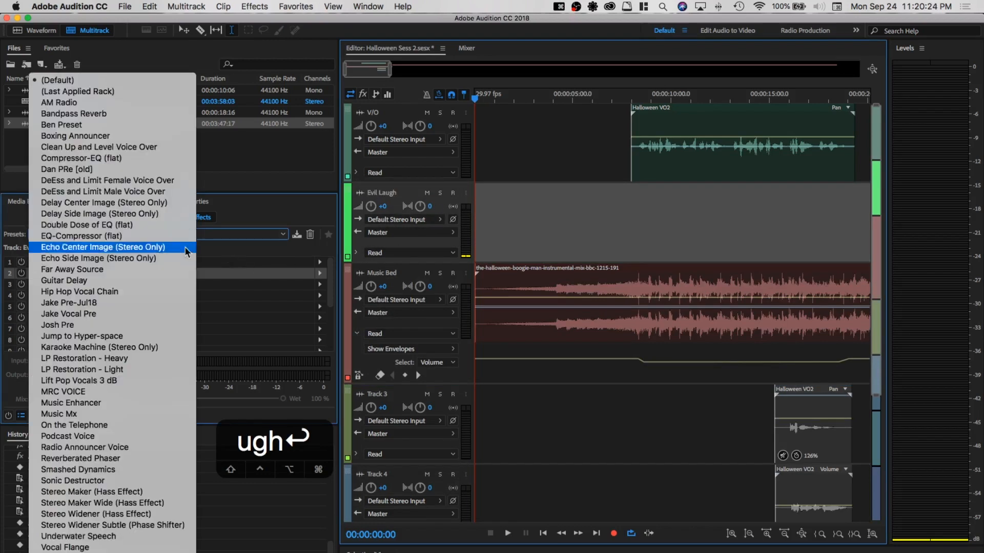
{"action": "left_click", "coordinate": [127, 314]}
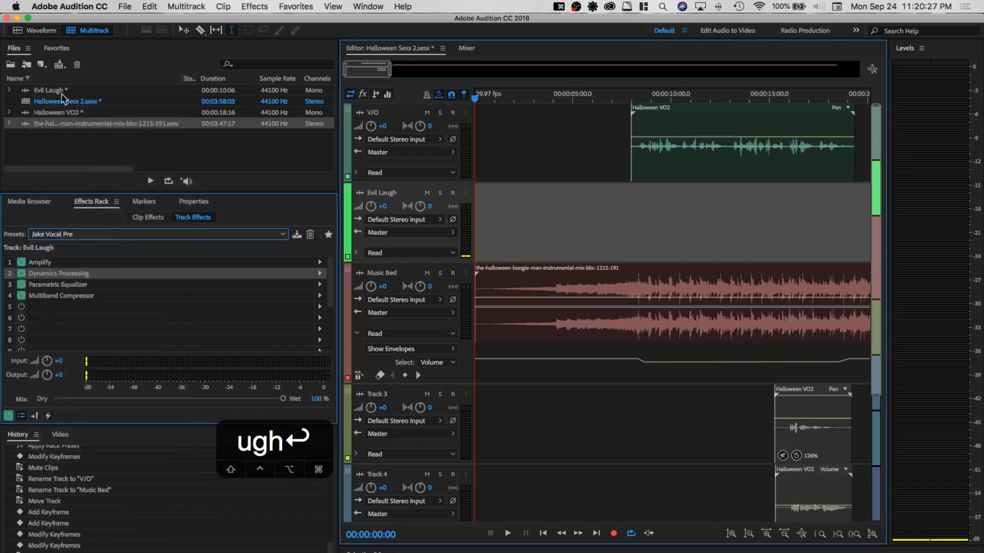
{"action": "left_click_drag", "start_coordinate": [47, 91], "coordinate": [724, 222]}
{"action": "scroll", "coordinate": [638, 205], "scroll_direction": "right", "scroll_amount": 8}
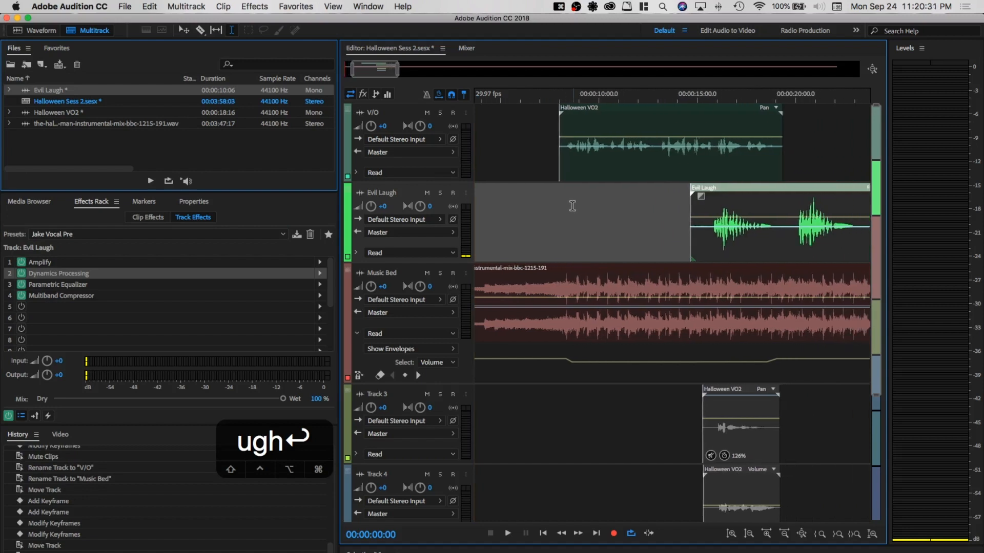
{"action": "scroll", "coordinate": [625, 194], "scroll_direction": "right", "scroll_amount": 5}
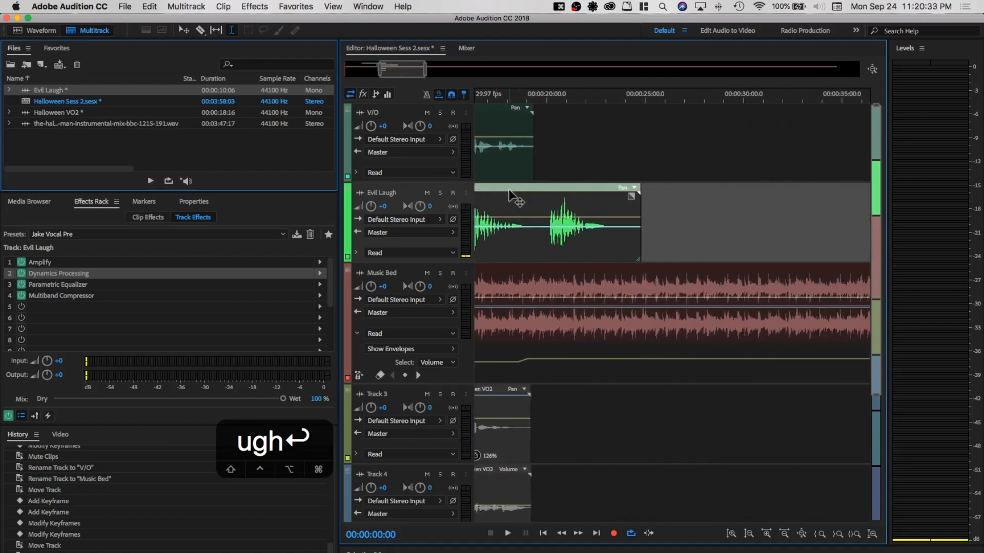
{"action": "left_click", "coordinate": [495, 123]}
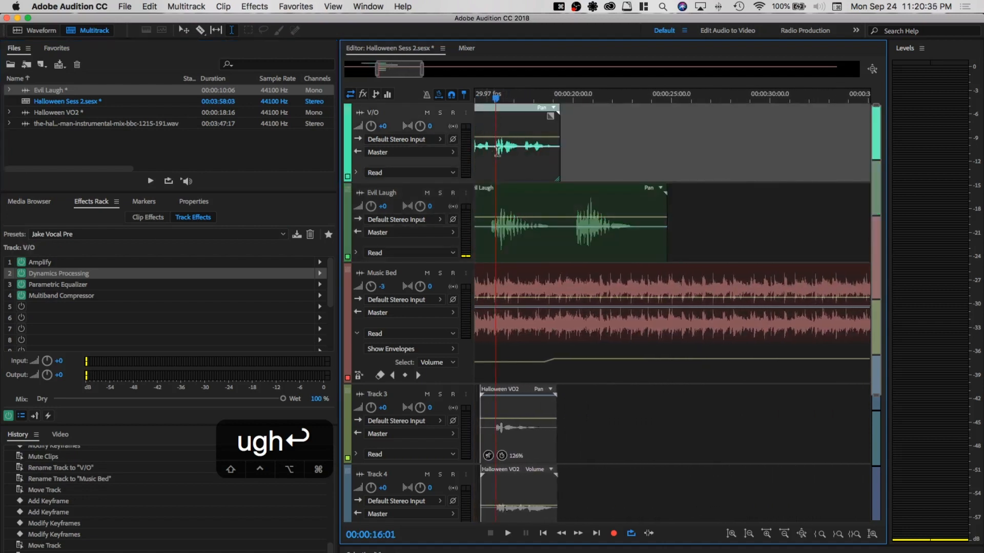
{"action": "left_click_drag", "start_coordinate": [507, 191], "coordinate": [572, 192]}
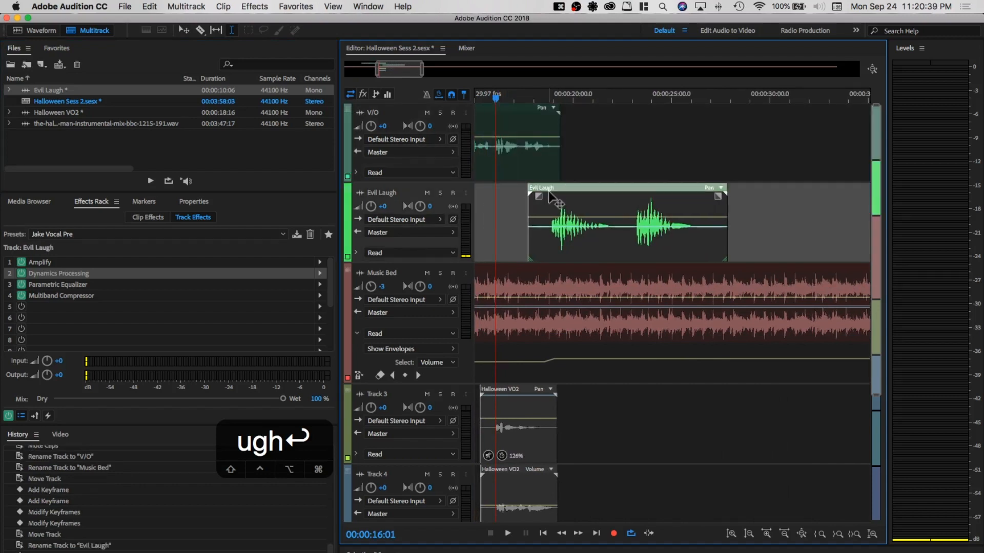
Play the mix from about 16 seconds and again from about 17 seconds to check the laugh's placement
{"action": "key", "text": "space"}
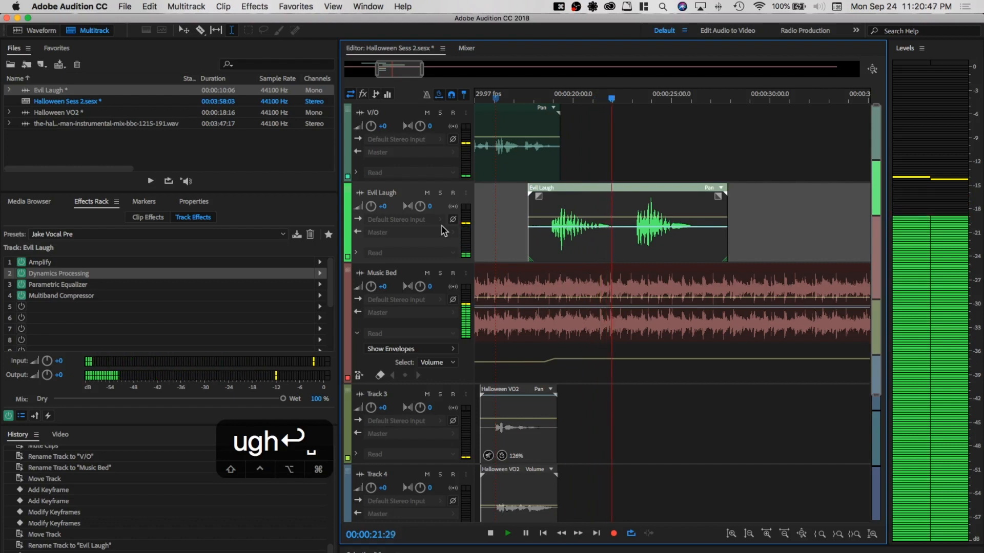
{"action": "key", "text": "space"}
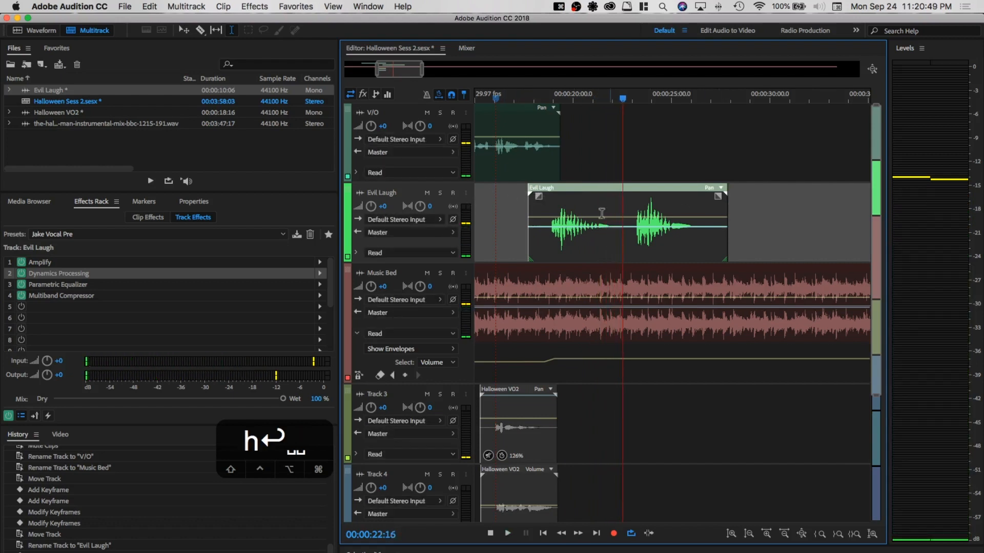
{"action": "left_click", "coordinate": [519, 202]}
{"action": "key", "text": "space"}
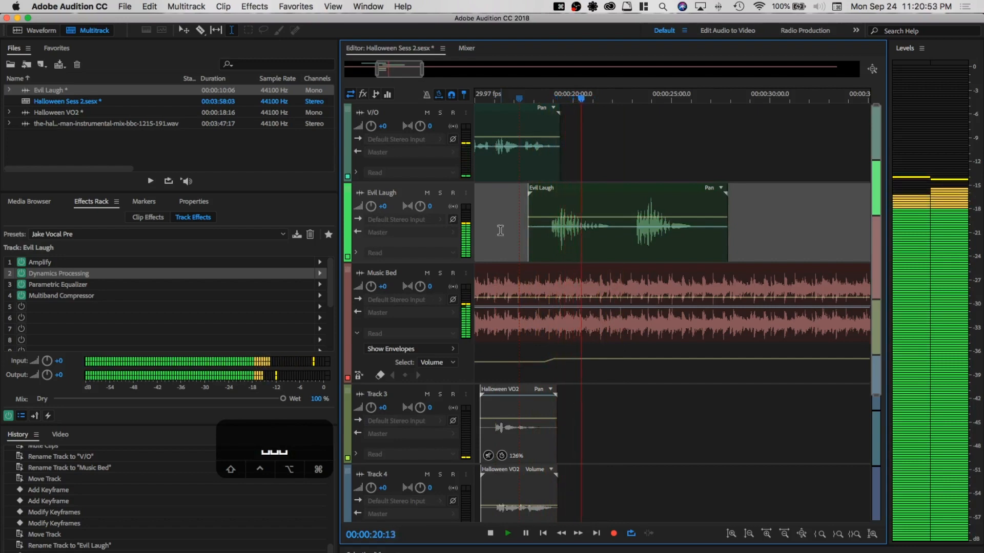
{"action": "key", "text": "space"}
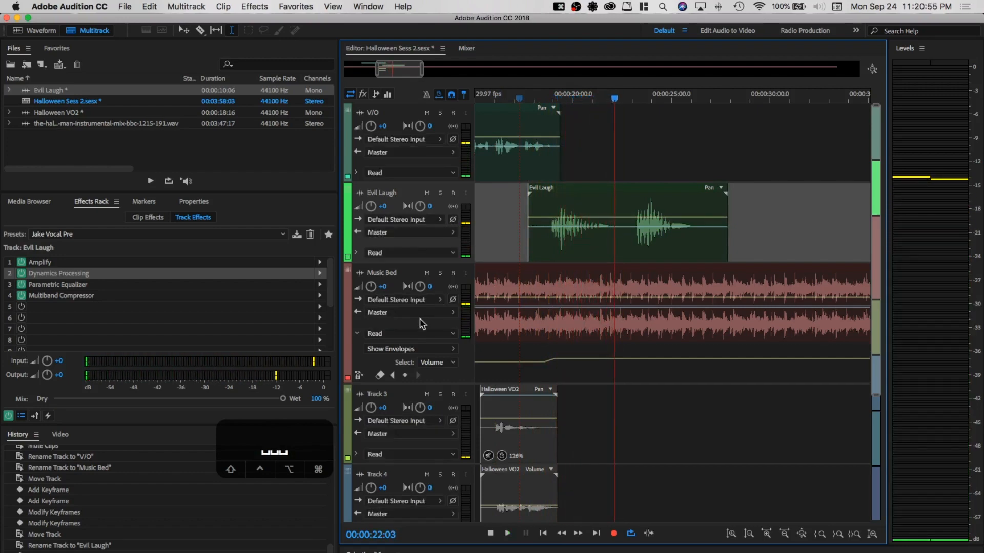
Move Track 6 directly below the Evil Laugh track and apply the Jake Vocal Pre rack preset to it
{"action": "scroll", "coordinate": [622, 407], "scroll_direction": "down", "scroll_amount": 5}
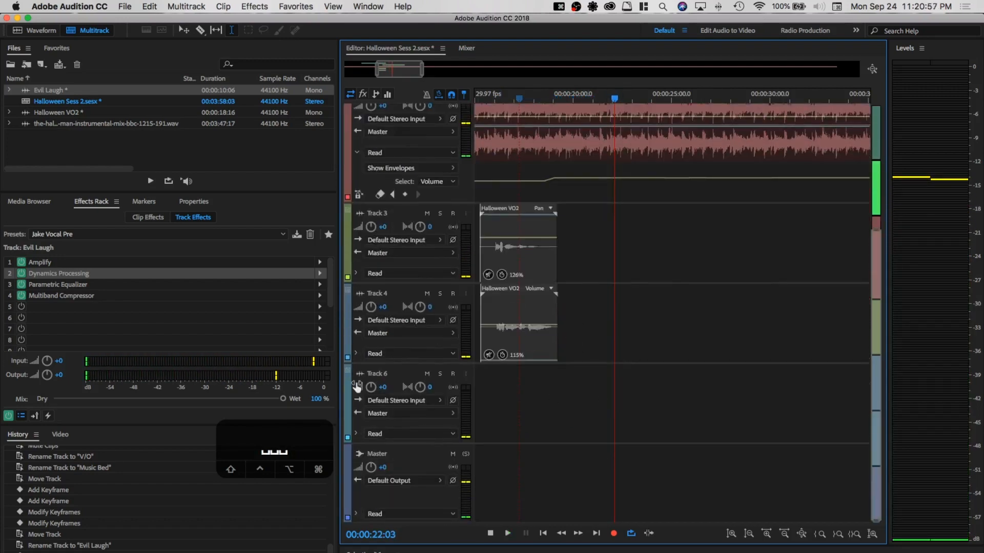
{"action": "left_click_drag", "start_coordinate": [350, 370], "coordinate": [348, 146]}
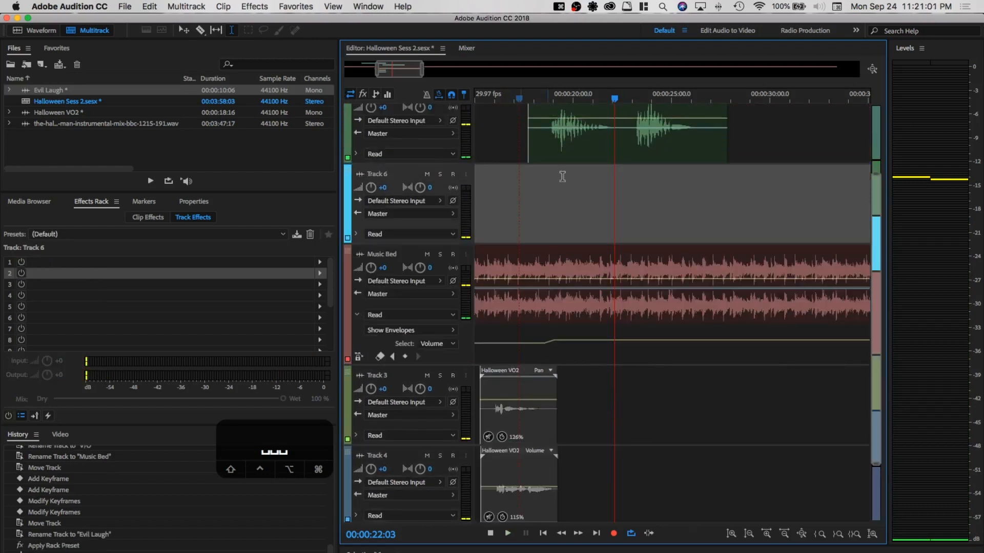
{"action": "left_click", "coordinate": [623, 137]}
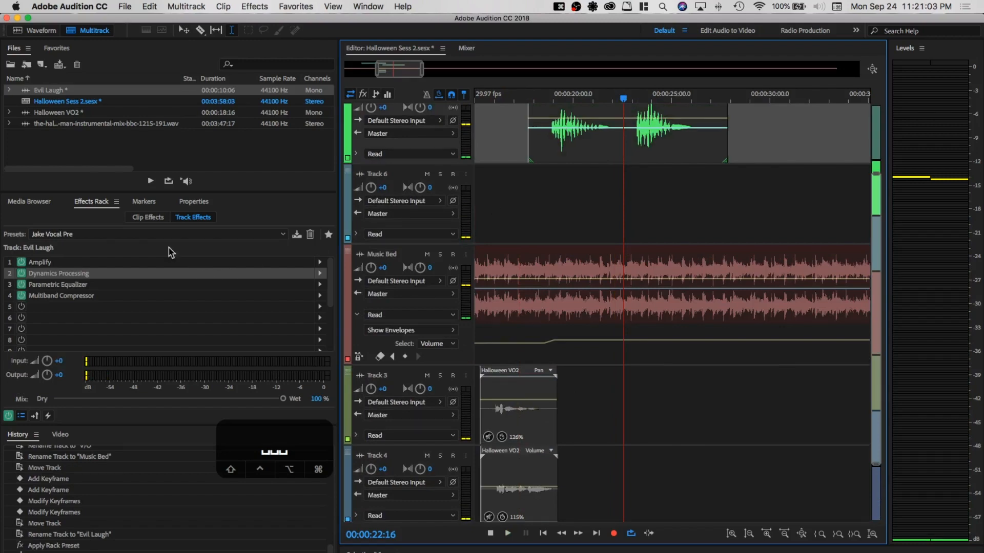
{"action": "left_click", "coordinate": [517, 229]}
{"action": "left_click", "coordinate": [211, 235]}
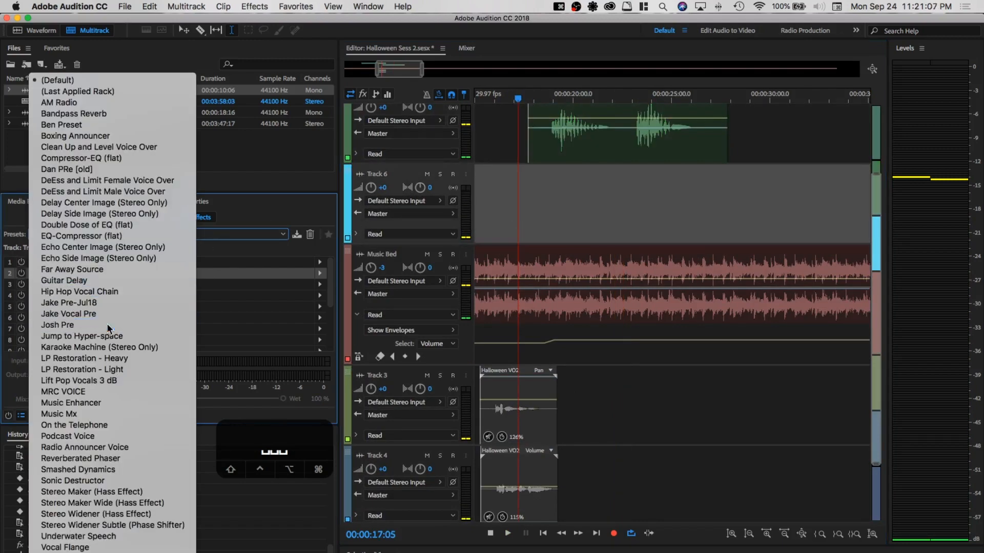
{"action": "left_click", "coordinate": [123, 325]}
{"action": "left_click", "coordinate": [115, 238]}
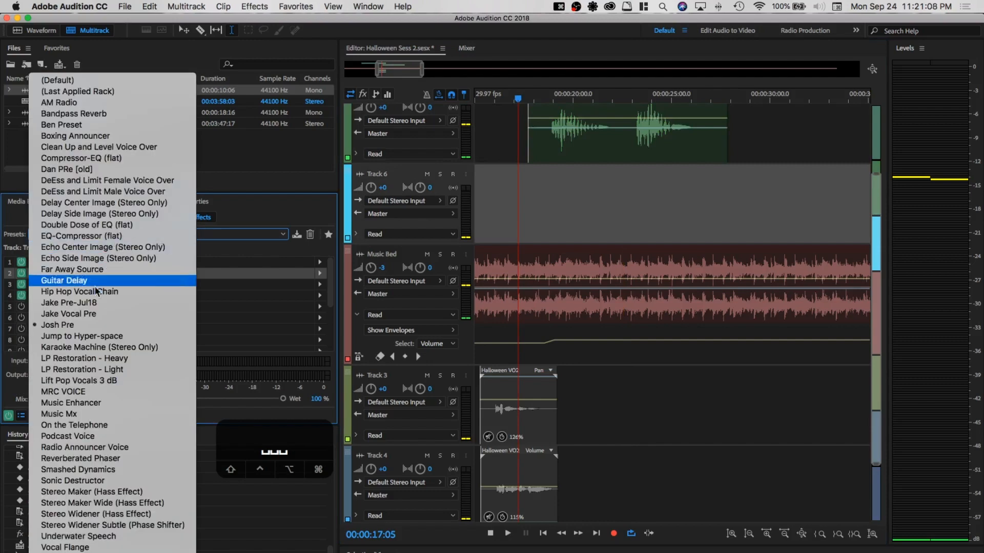
{"action": "left_click", "coordinate": [104, 314]}
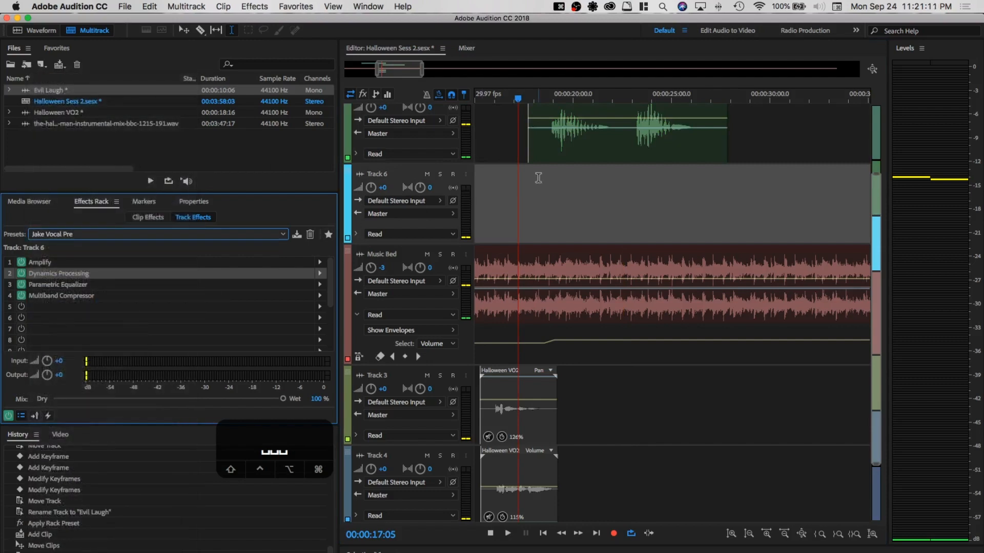
Split the Evil Laugh clip between the two laughs at 00:00:22:19 and move the second part onto Track 6 beneath the first laugh
{"action": "scroll", "coordinate": [584, 180], "scroll_direction": "up", "scroll_amount": 2}
{"action": "left_click", "coordinate": [624, 164]}
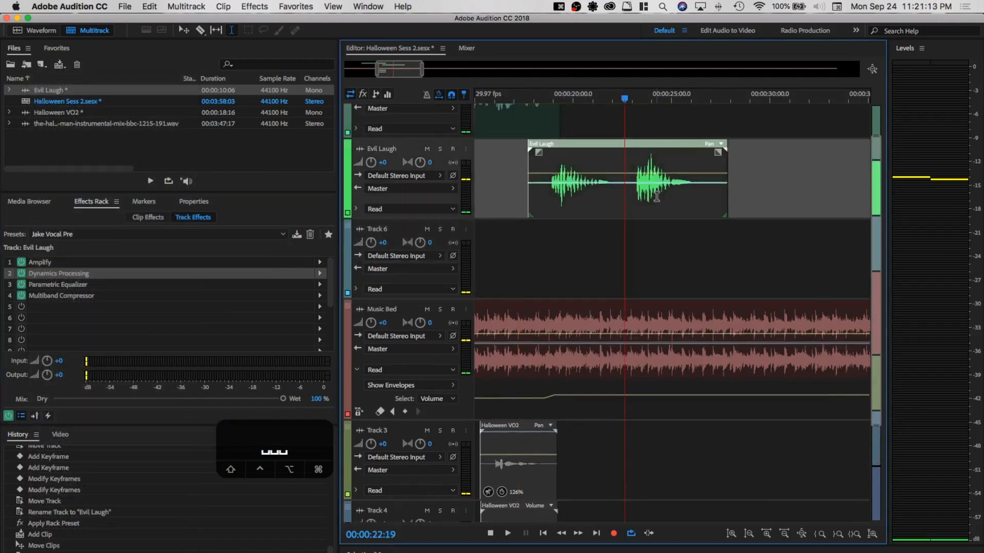
{"action": "key", "text": "super+k"}
{"action": "scroll", "coordinate": [647, 172], "scroll_direction": "up", "scroll_amount": 1}
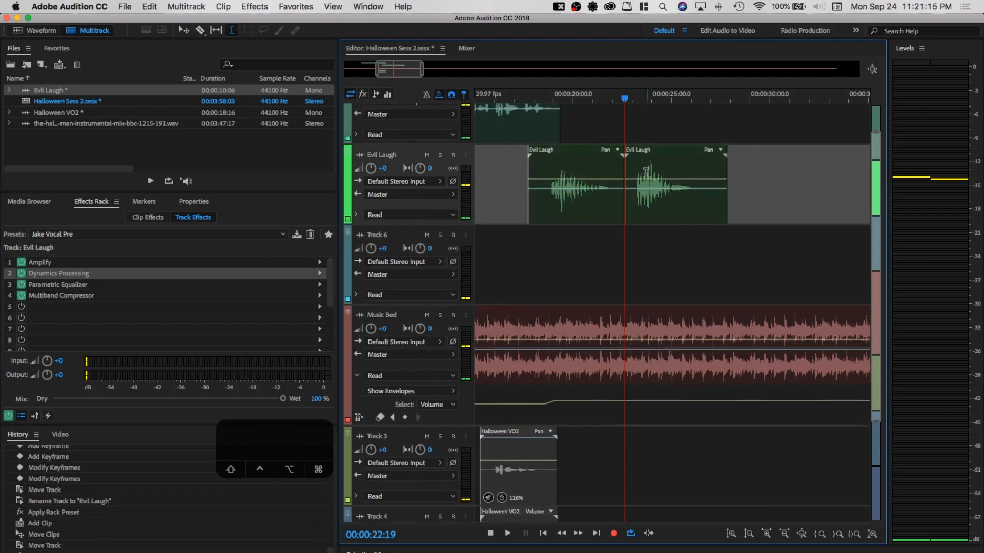
{"action": "left_click_drag", "start_coordinate": [644, 149], "coordinate": [559, 260]}
Play the two layered laughs from about 17 seconds to check how they overlap
{"action": "left_click", "coordinate": [518, 243]}
{"action": "key", "text": "space"}
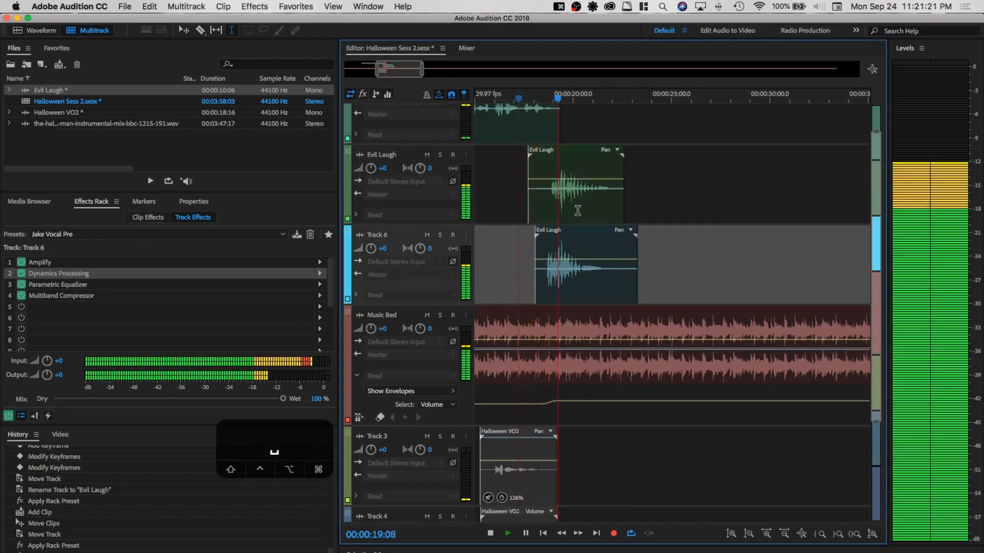
{"action": "left_click", "coordinate": [581, 237]}
{"action": "key", "text": "space"}
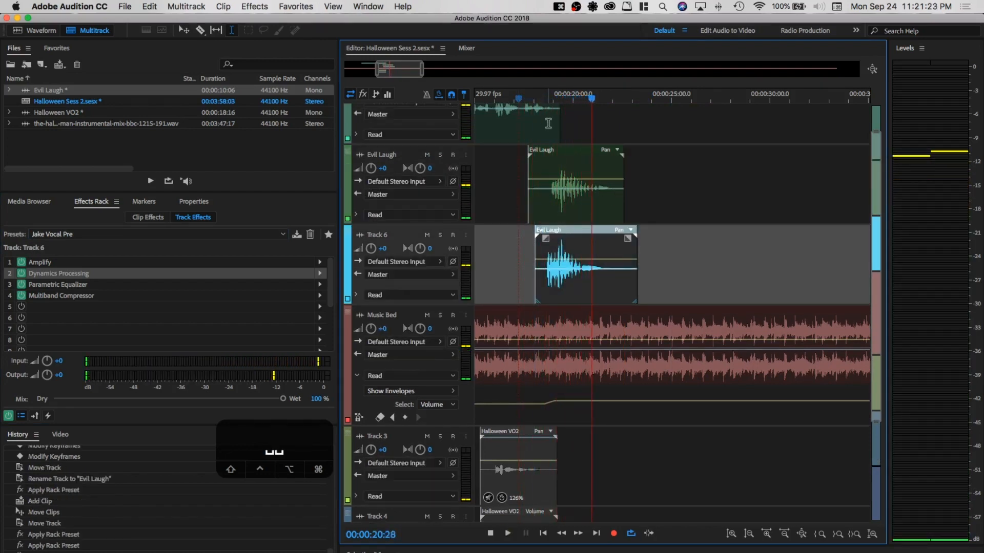
Shift the Track 6 laugh clip slightly later so its waveform lines up with the laugh above it
{"action": "scroll", "coordinate": [559, 102], "scroll_direction": "up", "scroll_amount": 5}
{"action": "left_click", "coordinate": [516, 171]}
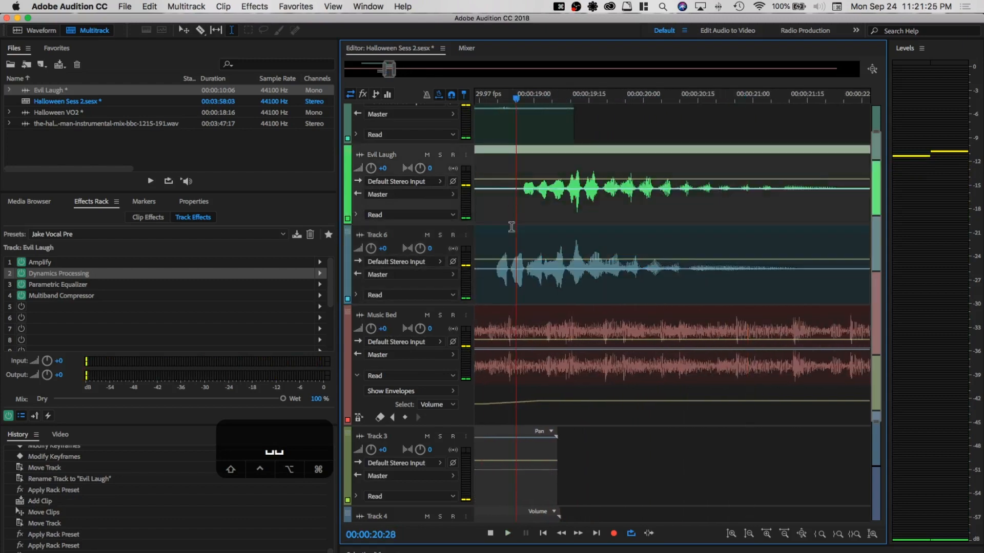
{"action": "left_click_drag", "start_coordinate": [534, 241], "coordinate": [561, 233]}
Play the realigned laughs together up to about 22 seconds
{"action": "left_click", "coordinate": [500, 162]}
{"action": "key", "text": "space"}
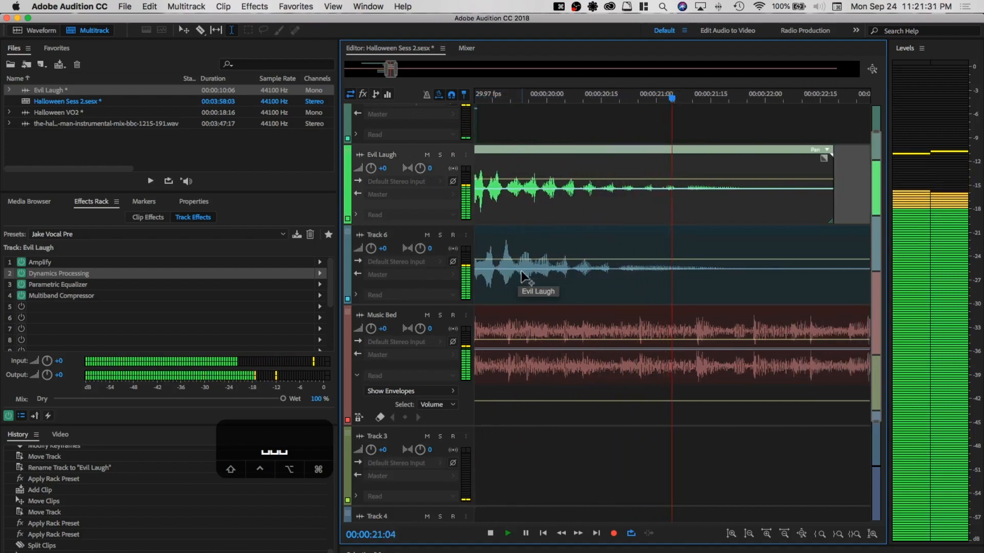
{"action": "key", "text": "space"}
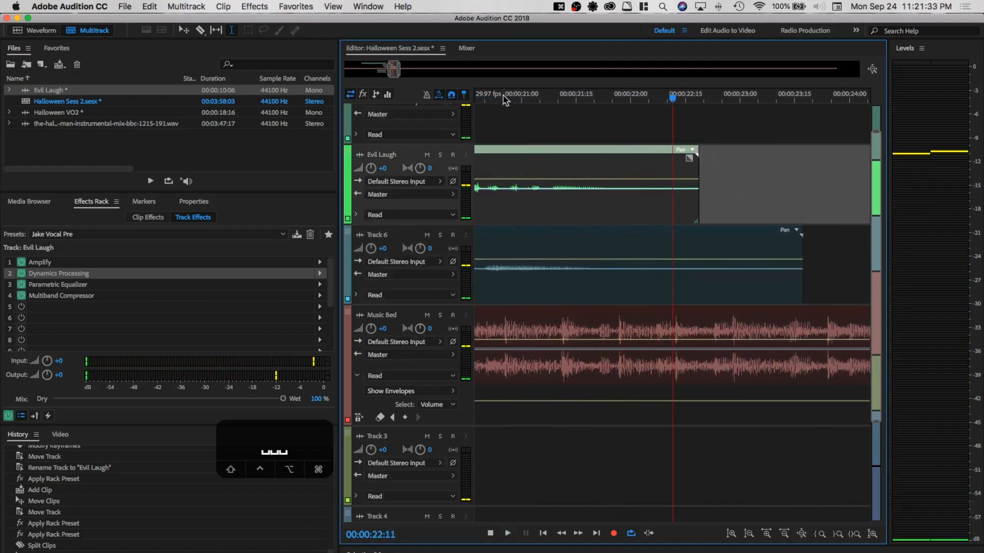
Trim the start of the Evil Laugh track's clip and the end of the Track 6 clip so both clips share the same boundaries
{"action": "scroll", "coordinate": [505, 98], "scroll_direction": "down", "scroll_amount": 2}
{"action": "scroll", "coordinate": [504, 99], "scroll_direction": "down", "scroll_amount": 2}
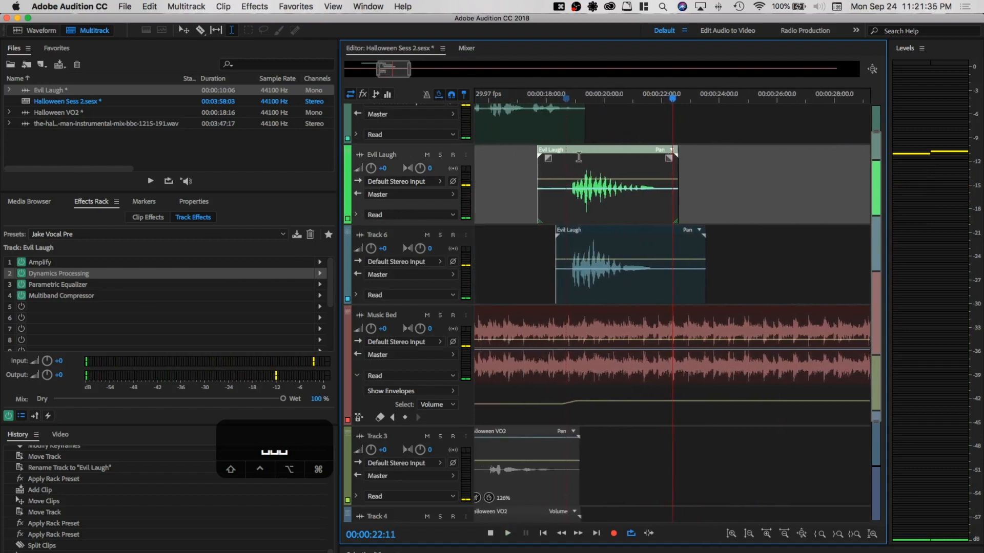
{"action": "left_click_drag", "start_coordinate": [546, 205], "coordinate": [564, 206]}
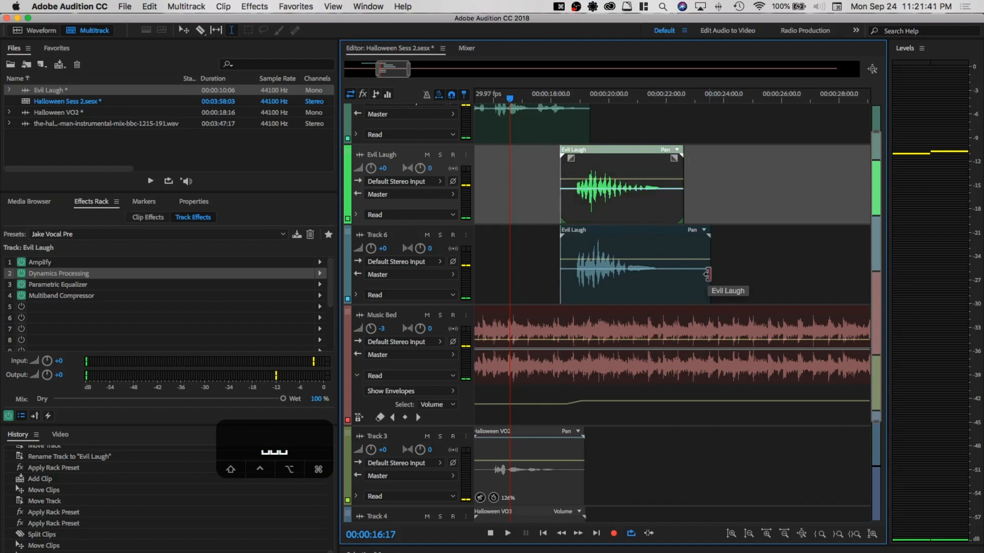
{"action": "left_click_drag", "start_coordinate": [707, 274], "coordinate": [683, 275]}
{"action": "left_click", "coordinate": [528, 158]}
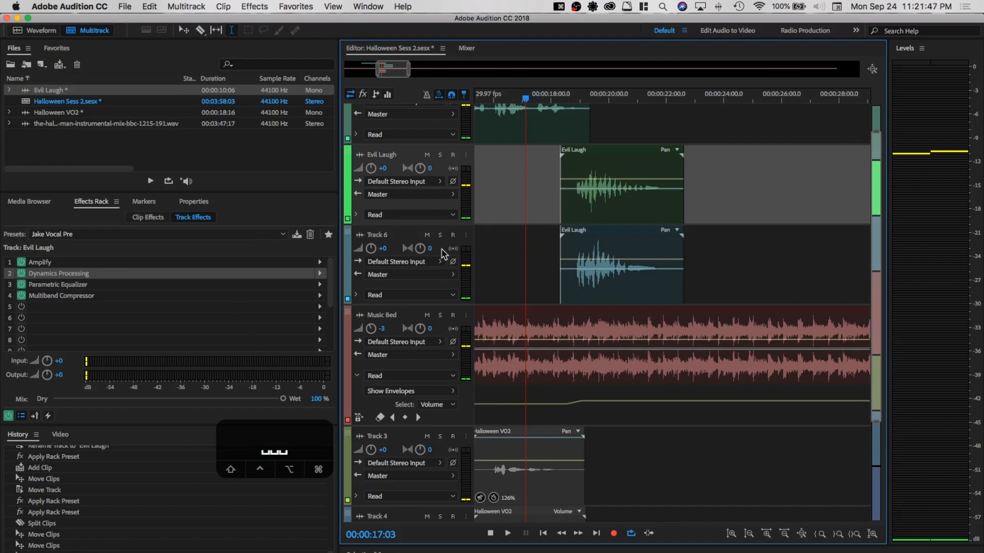
Add a stereo bus track to the session and move it directly below Track 6
{"action": "scroll", "coordinate": [486, 97], "scroll_direction": "down", "scroll_amount": 10}
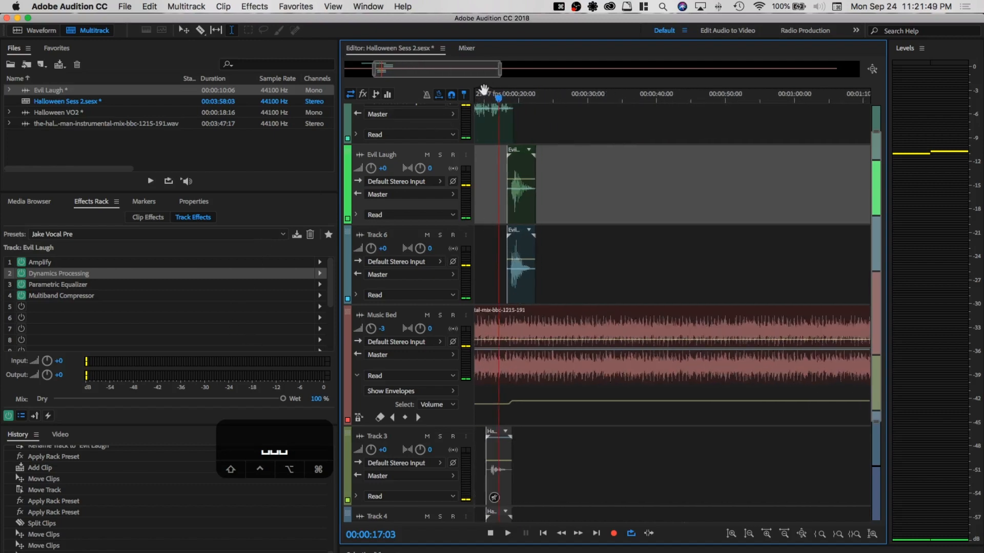
{"action": "scroll", "coordinate": [410, 174], "scroll_direction": "up", "scroll_amount": 2}
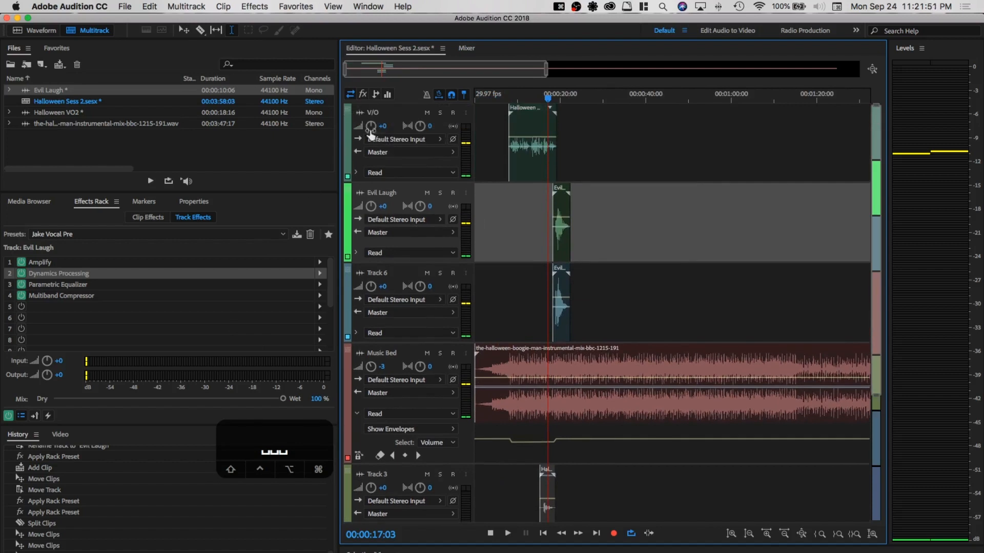
{"action": "left_click", "coordinate": [169, 6]}
{"action": "mouse_move", "coordinate": [185, 20]}
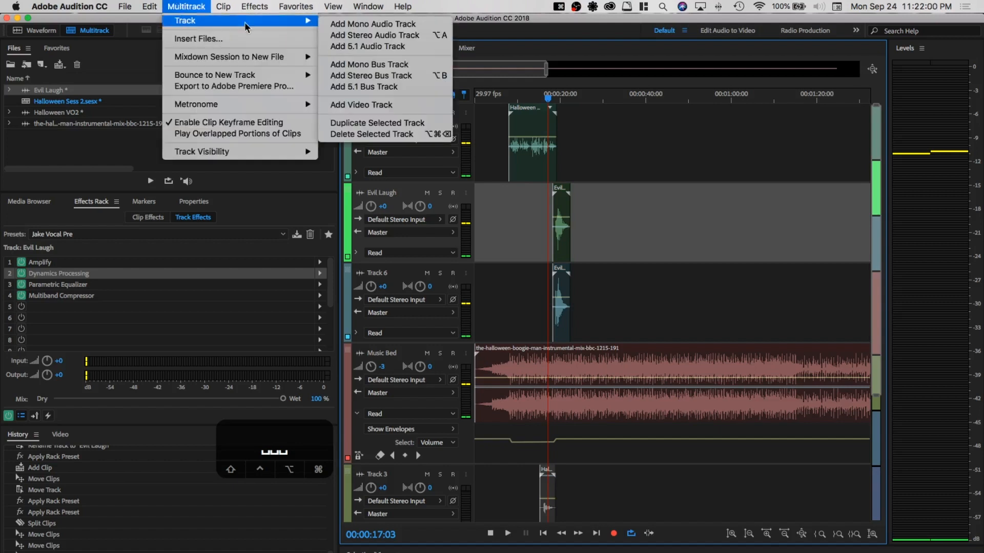
{"action": "left_click", "coordinate": [368, 77]}
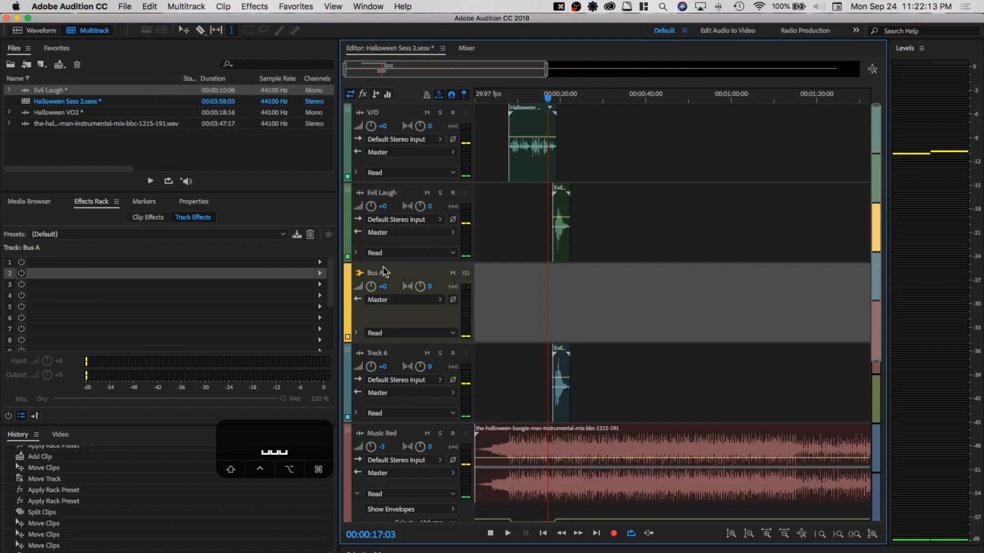
{"action": "left_click_drag", "start_coordinate": [363, 382], "coordinate": [359, 418]}
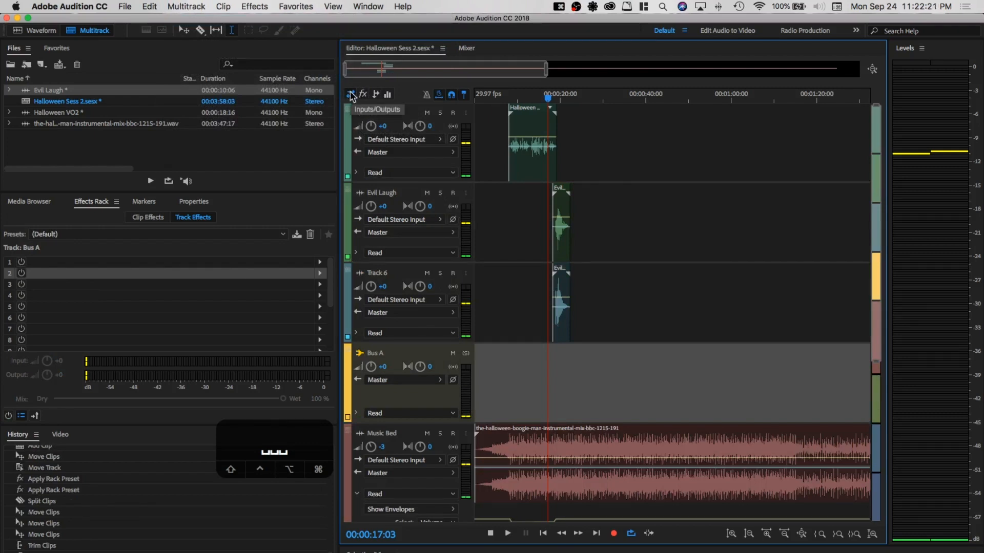
Route the outputs of the V/O, Evil Laugh and Track 6 tracks to Bus A
{"action": "left_click", "coordinate": [388, 152]}
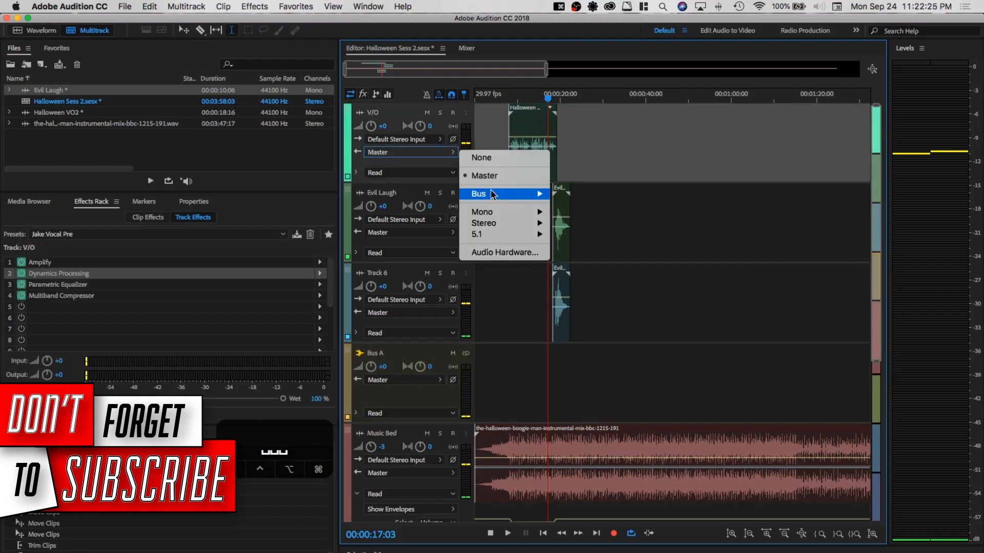
{"action": "mouse_move", "coordinate": [504, 197]}
{"action": "left_click", "coordinate": [572, 194]}
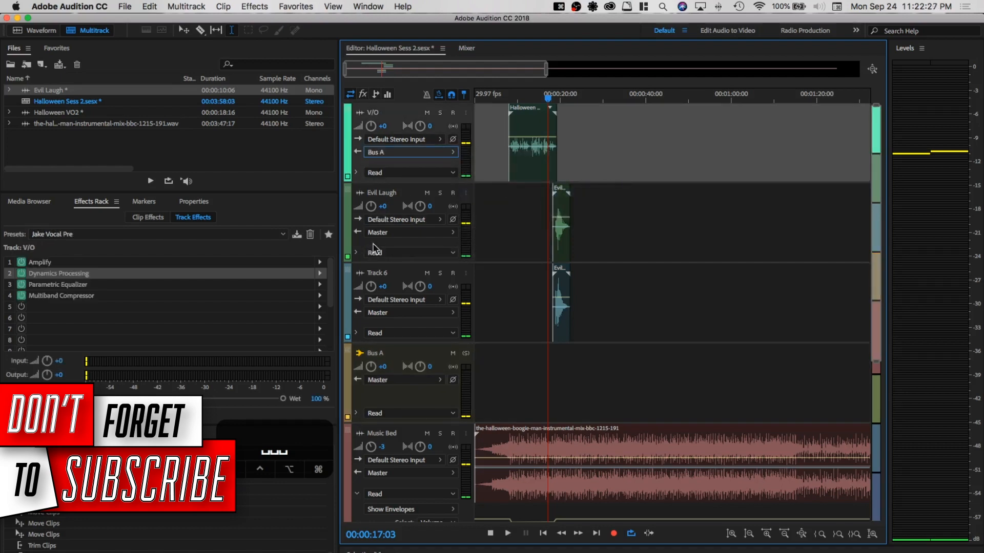
{"action": "left_click", "coordinate": [385, 233]}
{"action": "mouse_move", "coordinate": [509, 277]}
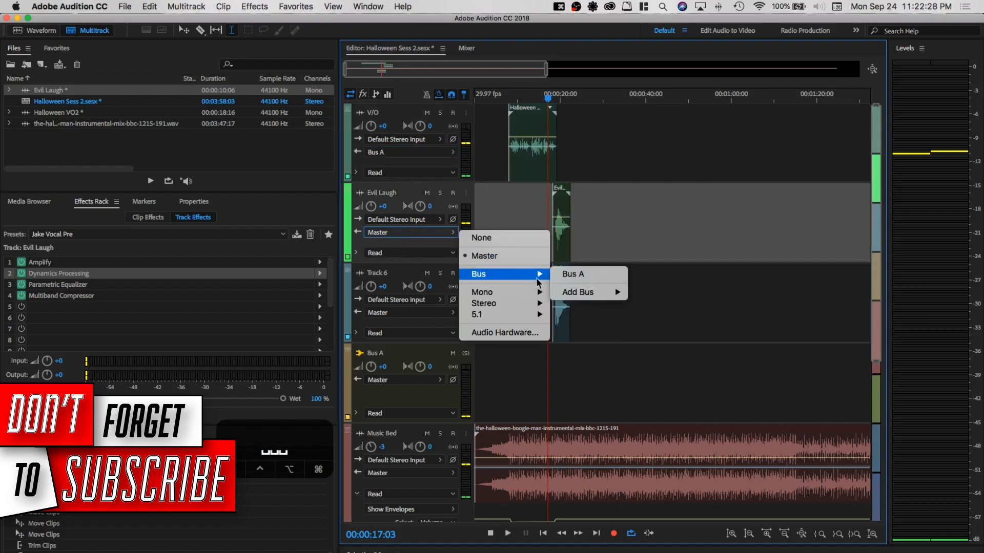
{"action": "left_click", "coordinate": [572, 275]}
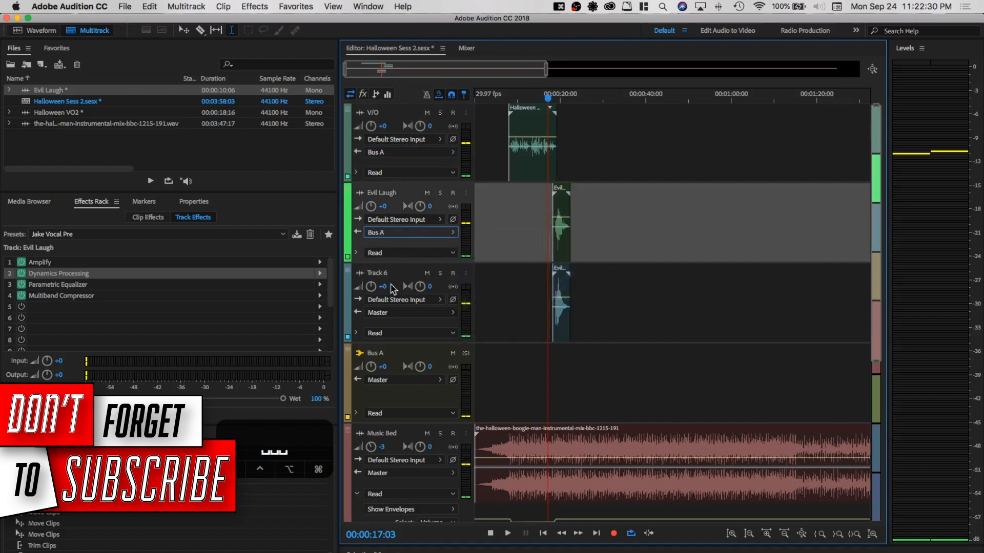
{"action": "left_click", "coordinate": [398, 313]}
{"action": "mouse_move", "coordinate": [505, 354]}
{"action": "left_click", "coordinate": [572, 354]}
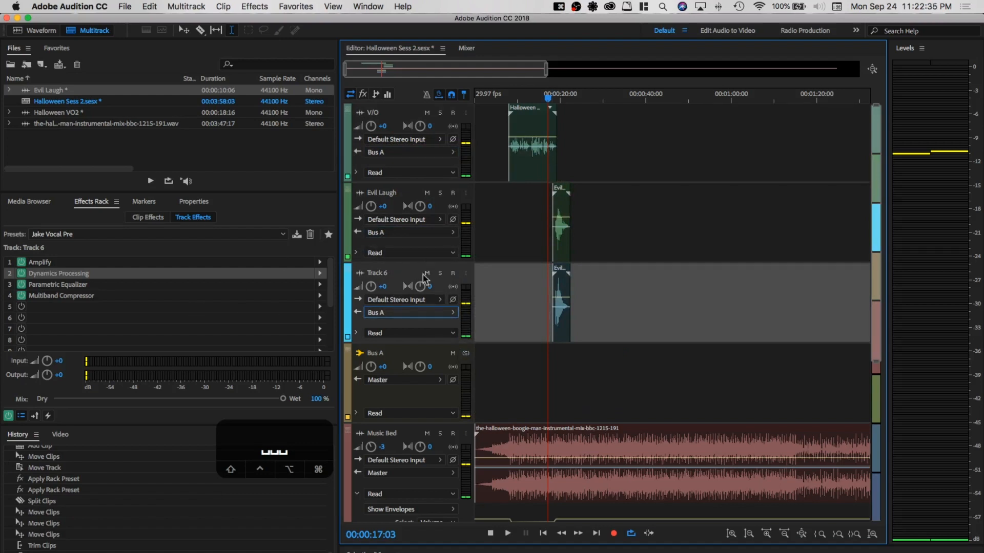
Add a Studio Reverb effect to the first effects slot of Bus A and apply its Great Hall preset
{"action": "left_click", "coordinate": [408, 346]}
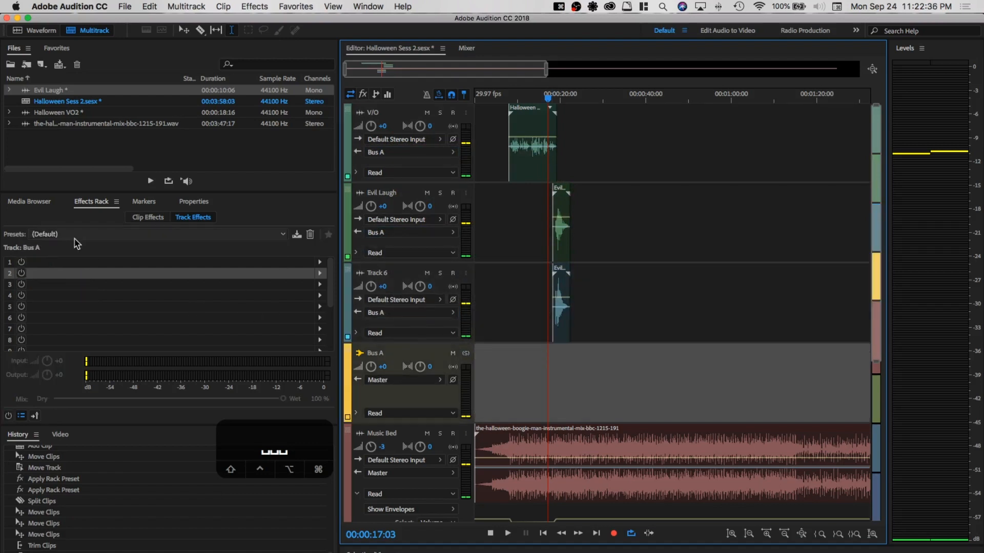
{"action": "left_click", "coordinate": [320, 262]}
{"action": "mouse_move", "coordinate": [367, 329]}
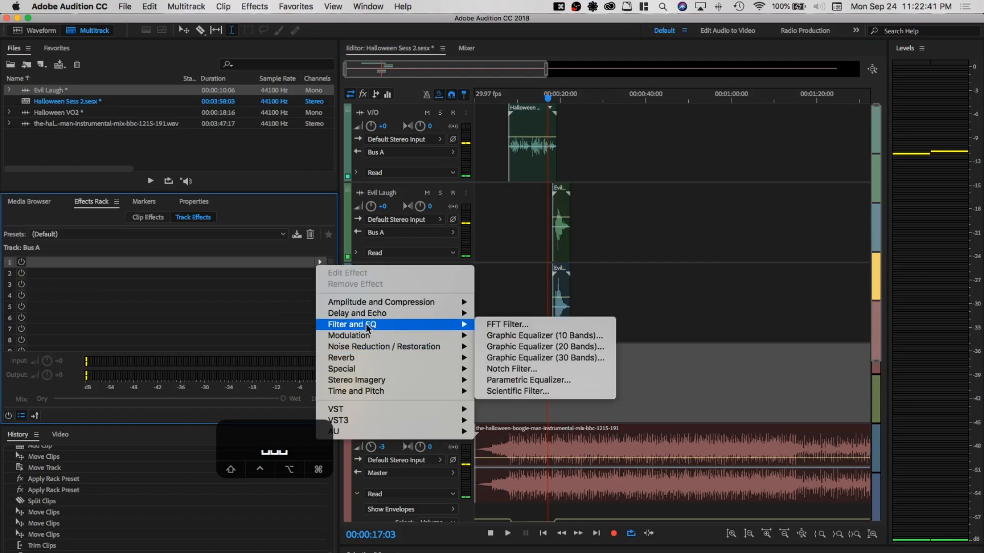
{"action": "left_click", "coordinate": [74, 262]}
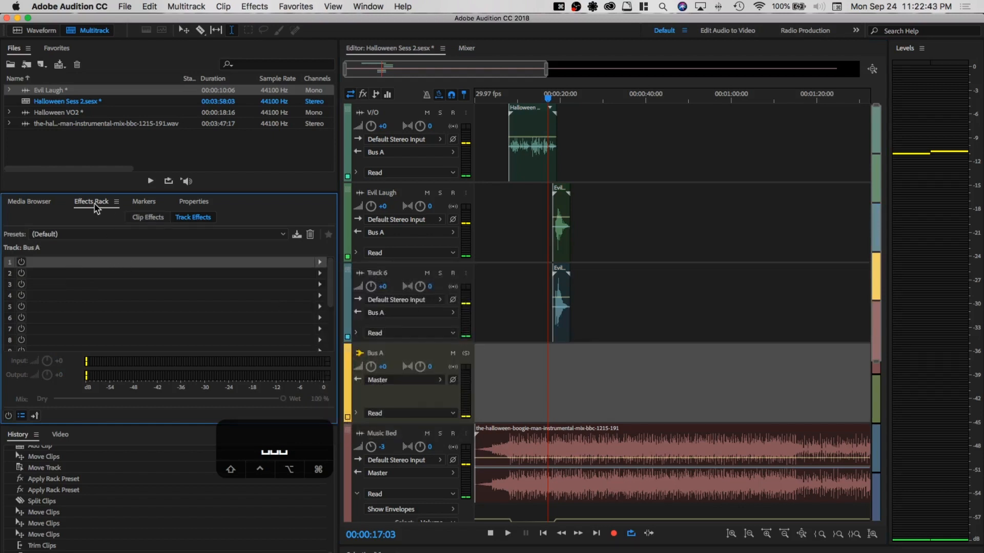
{"action": "left_click", "coordinate": [320, 262]}
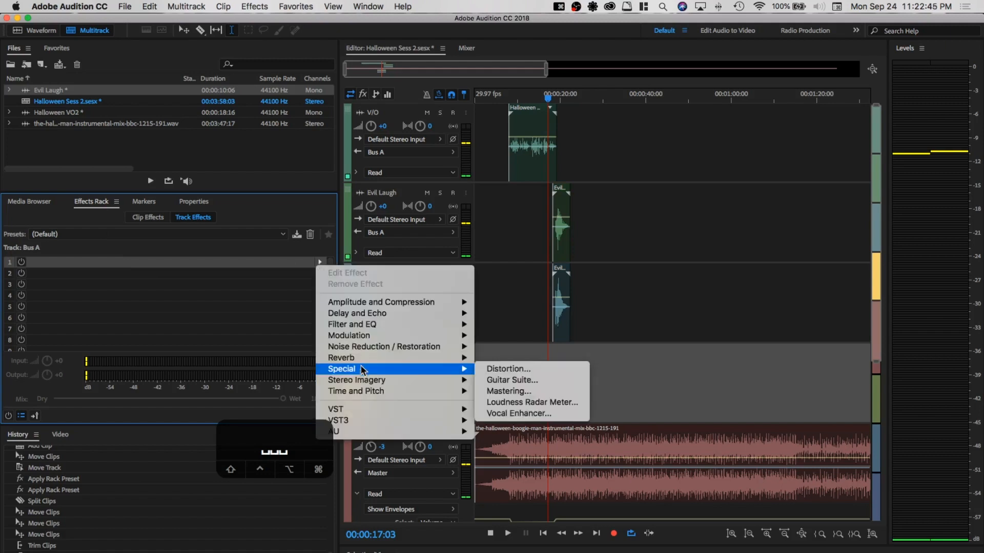
{"action": "mouse_move", "coordinate": [362, 362]}
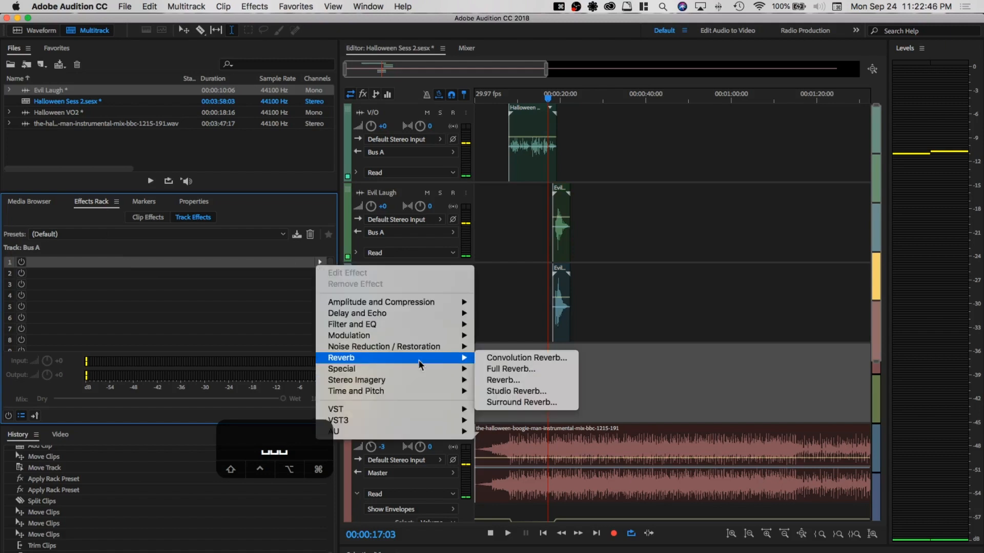
{"action": "left_click", "coordinate": [538, 393]}
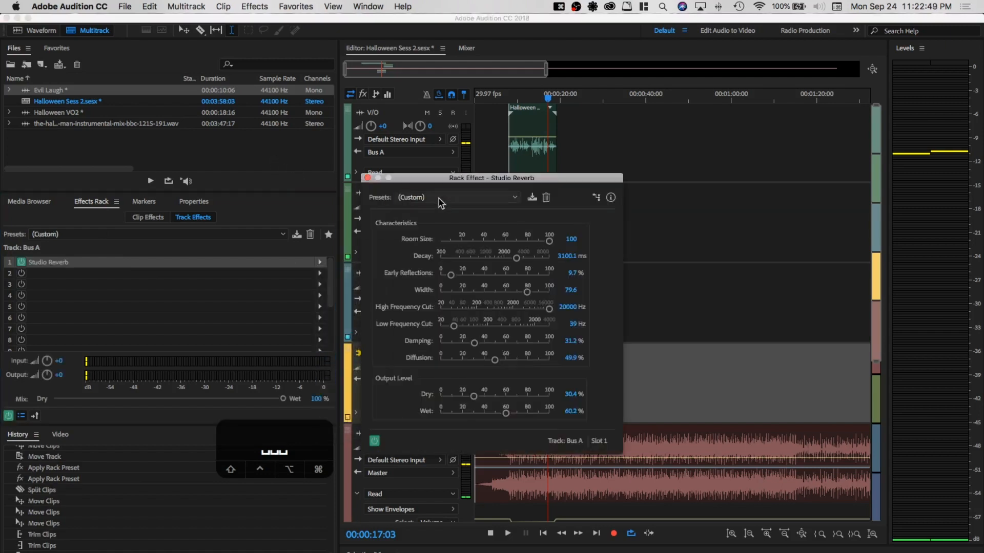
{"action": "left_click", "coordinate": [439, 198]}
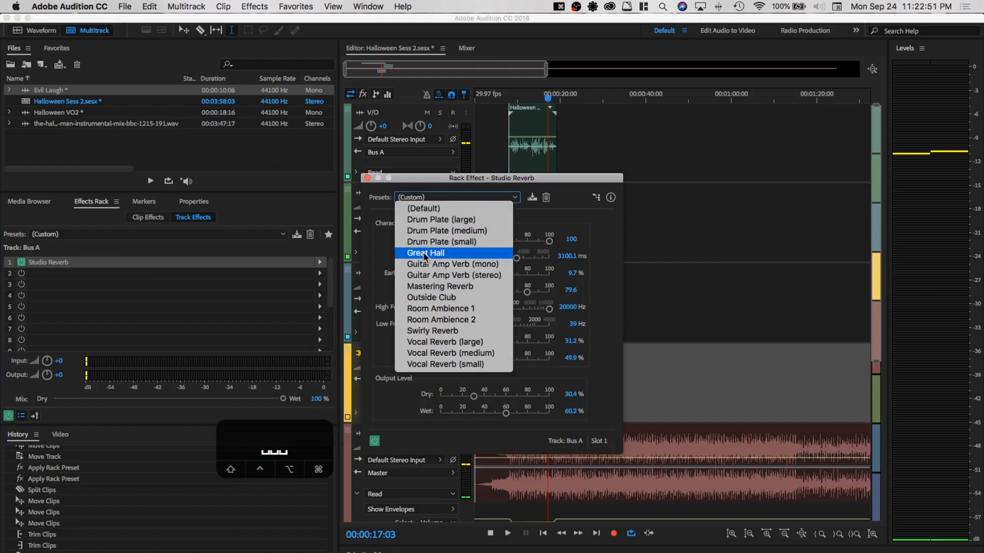
{"action": "left_click", "coordinate": [423, 254]}
Play the voice-over ending and laughs through the Bus A reverb, from about 17 to 25 seconds
{"action": "left_click_drag", "start_coordinate": [446, 179], "coordinate": [154, 163]}
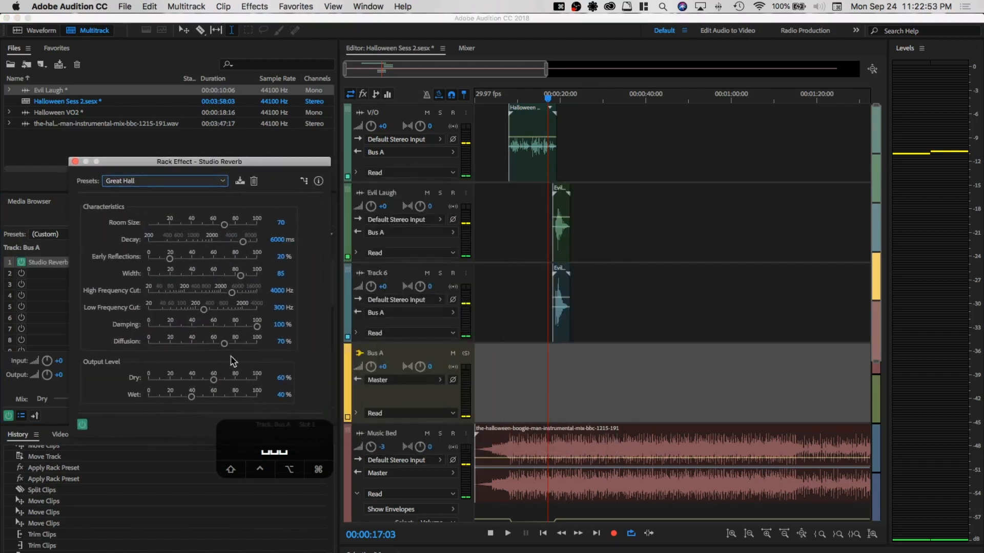
{"action": "key", "text": "space"}
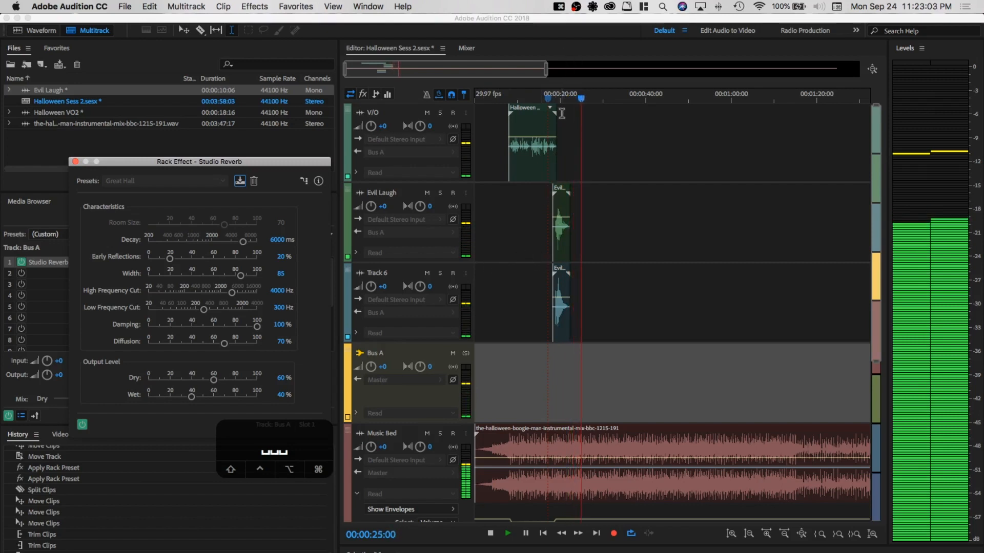
{"action": "key", "text": "space"}
{"action": "left_click", "coordinate": [528, 221]}
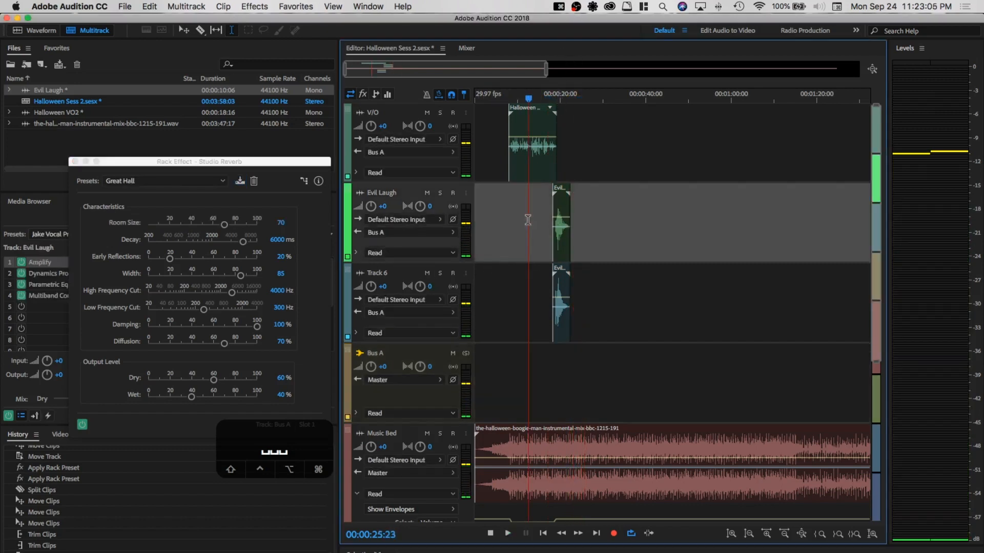
{"action": "left_click", "coordinate": [392, 277]}
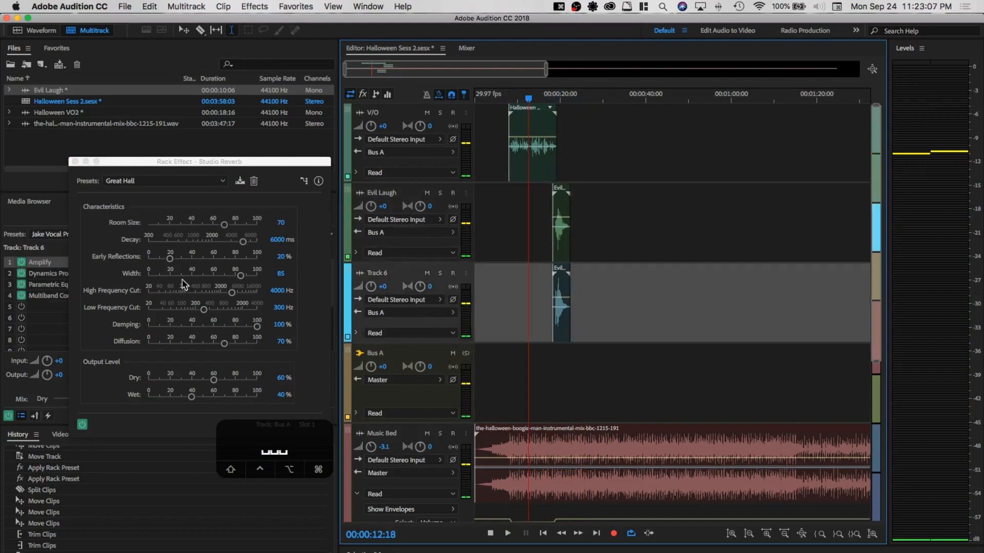
{"action": "left_click", "coordinate": [536, 197]}
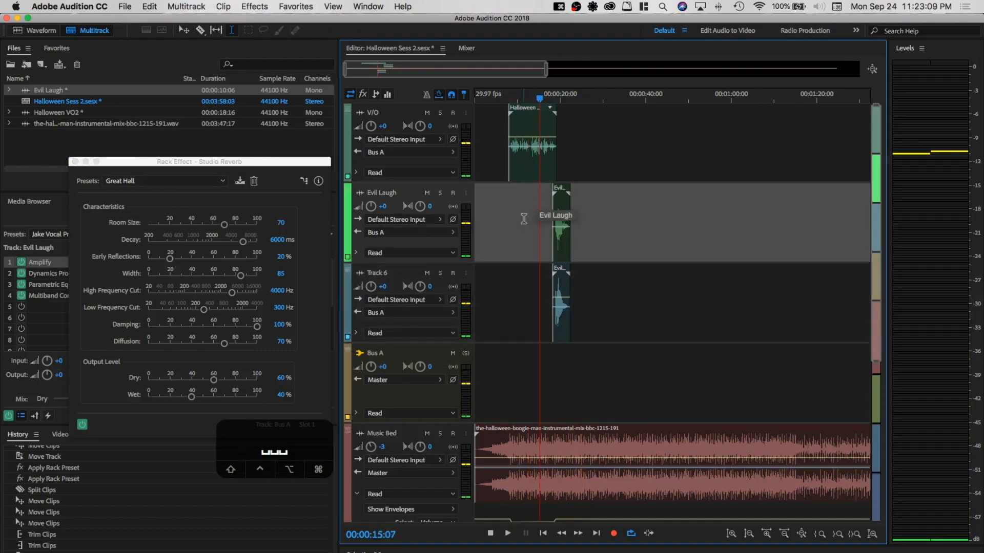
Run Automatic Speech Alignment on the two Evil Laugh clips with Tightest alignment, adding the aligned clip to a new track
{"action": "scroll", "coordinate": [564, 102], "scroll_direction": "up", "scroll_amount": 4}
{"action": "scroll", "coordinate": [563, 105], "scroll_direction": "up", "scroll_amount": 1}
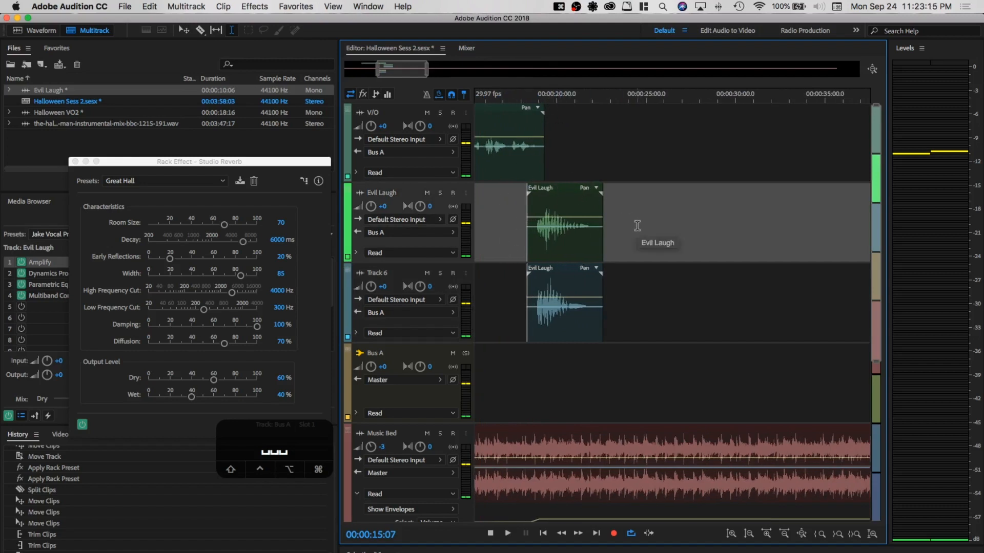
{"action": "key", "text": "v"}
{"action": "left_click_drag", "start_coordinate": [639, 219], "coordinate": [555, 299]}
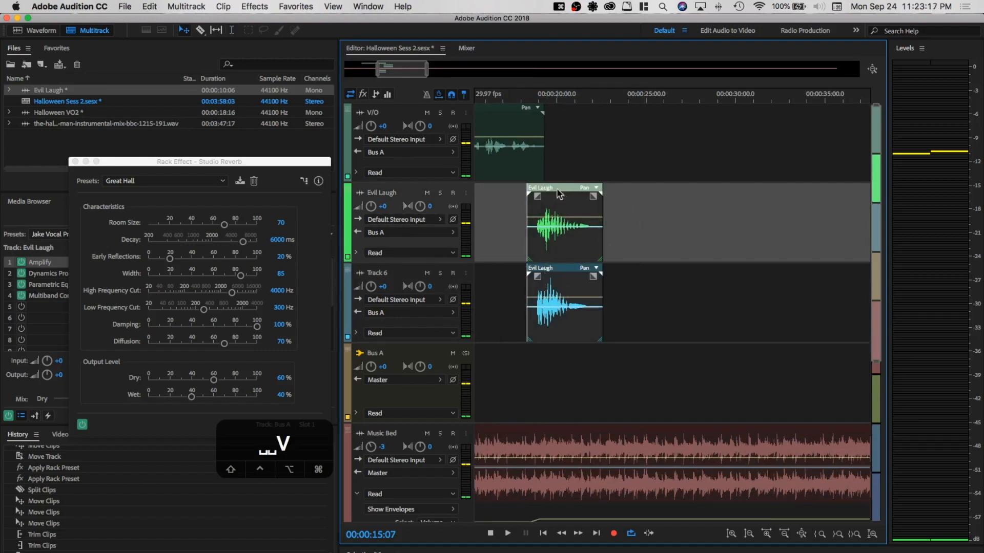
{"action": "right_click", "coordinate": [557, 189]}
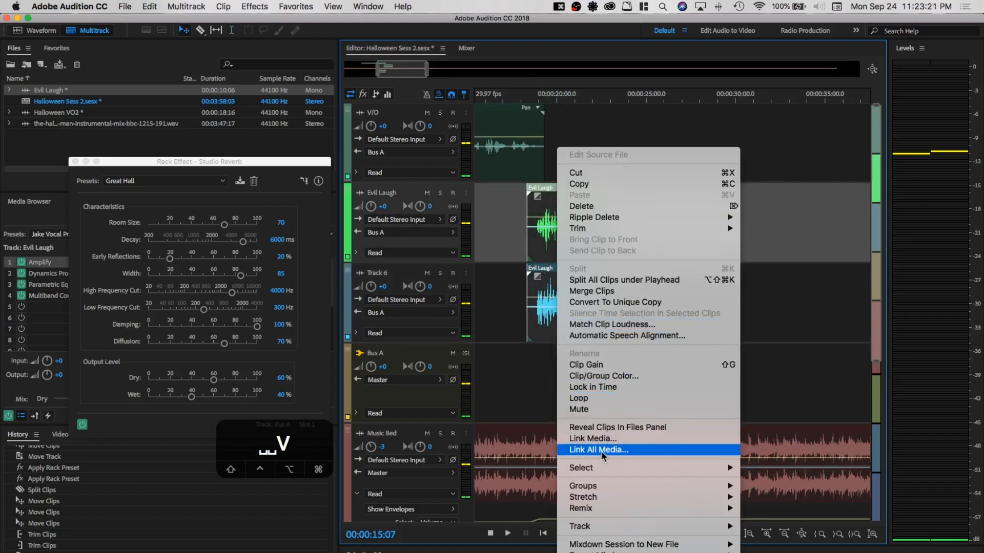
{"action": "mouse_move", "coordinate": [620, 501]}
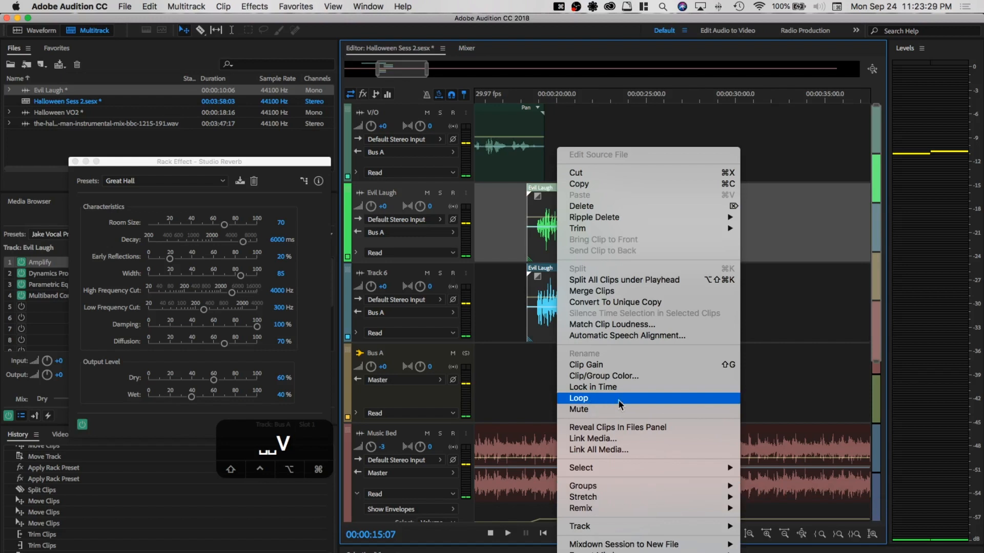
{"action": "left_click", "coordinate": [622, 336]}
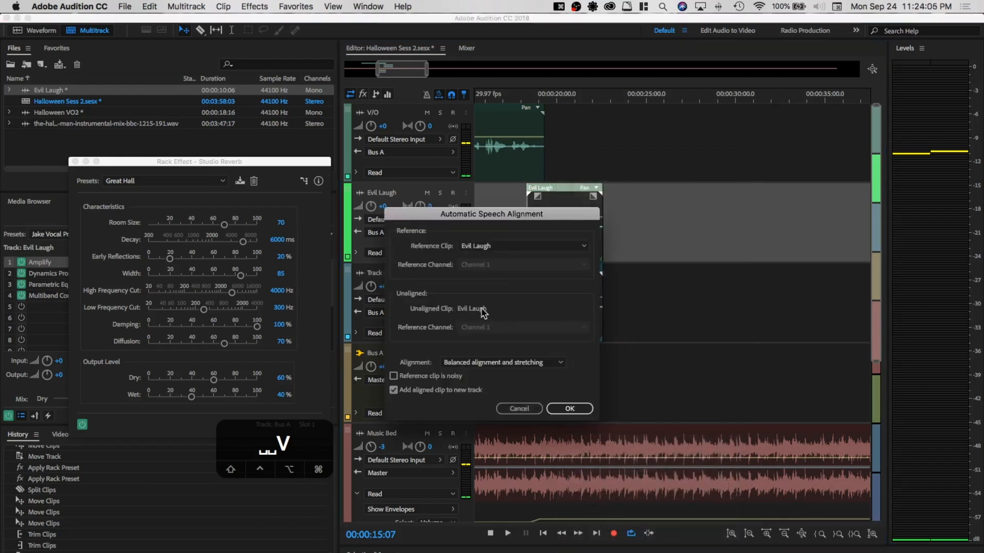
{"action": "left_click", "coordinate": [482, 363]}
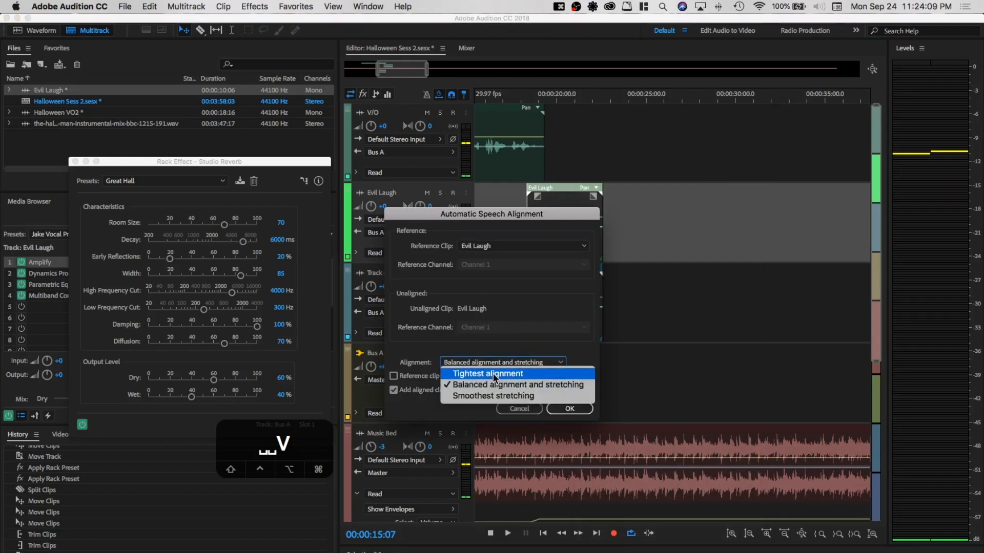
{"action": "left_click", "coordinate": [494, 375]}
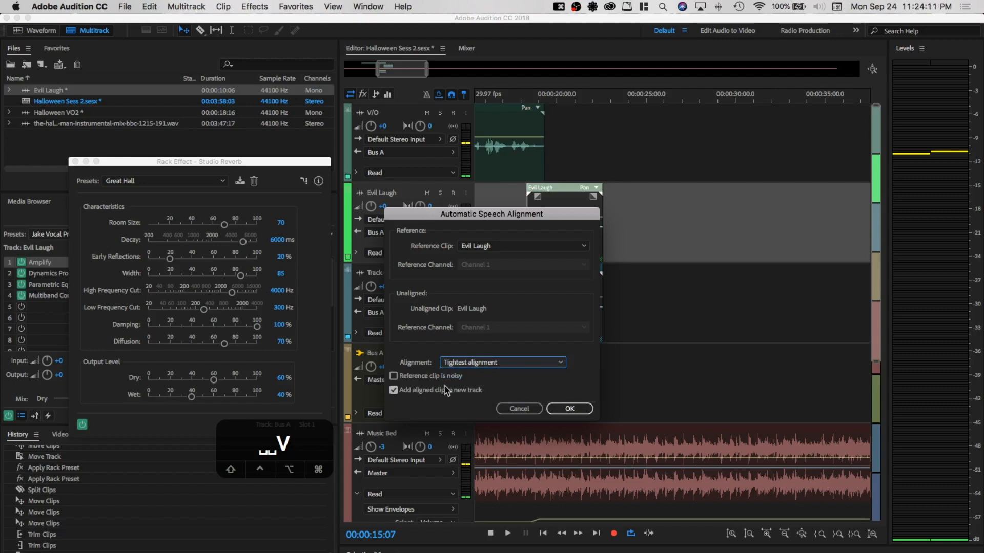
{"action": "left_click", "coordinate": [569, 408]}
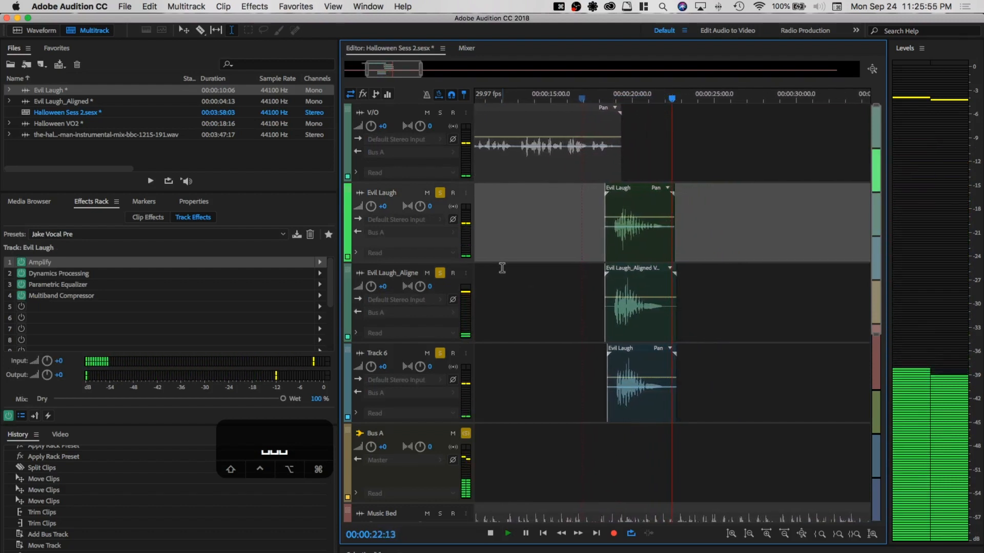
Stop playback and turn off solo on the Evil Laugh, aligned laugh and Track 6 tracks
{"action": "key", "text": "space"}
{"action": "left_click", "coordinate": [440, 273]}
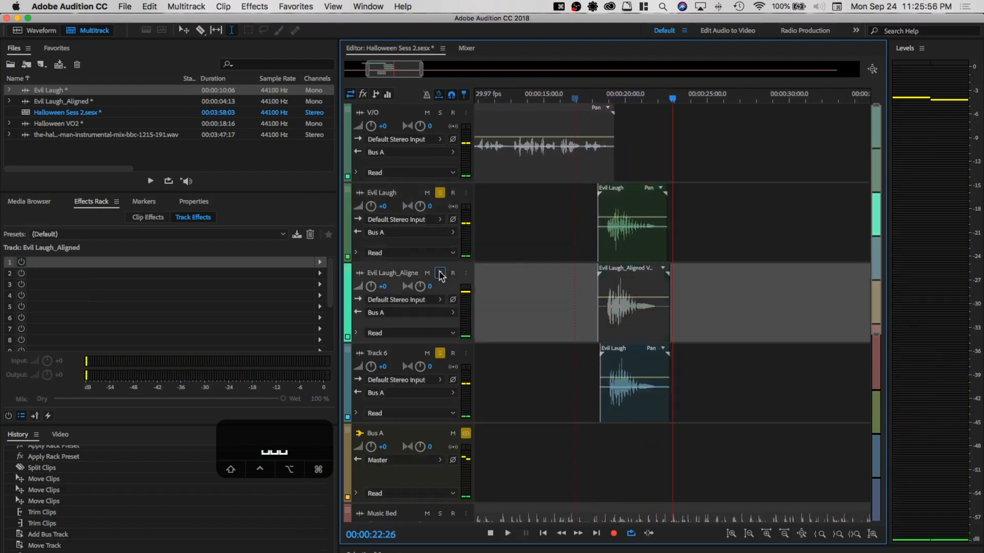
{"action": "left_click", "coordinate": [440, 353]}
{"action": "left_click", "coordinate": [439, 193]}
Play the full mix with all three laughs from about 16 to 22 seconds
{"action": "left_click", "coordinate": [564, 226]}
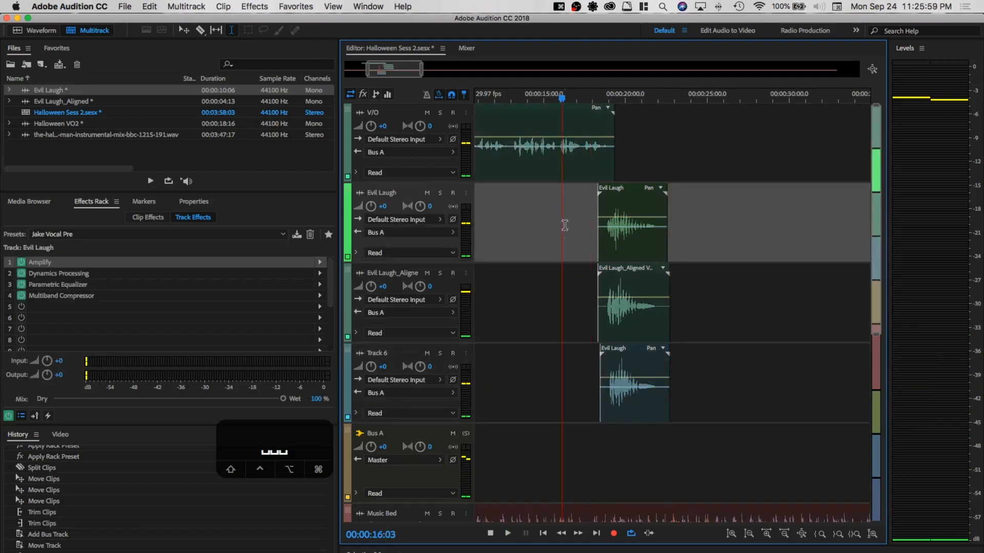
{"action": "key", "text": "space"}
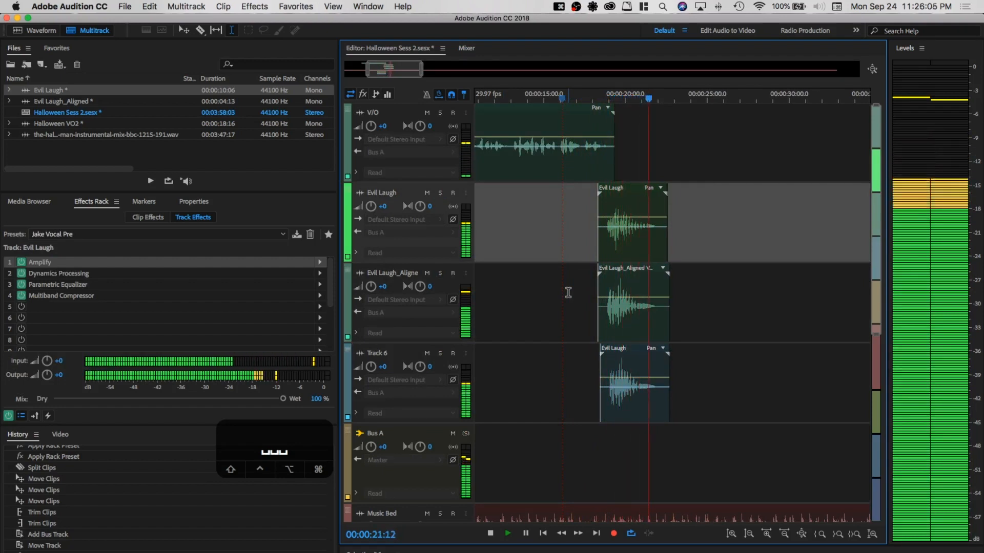
{"action": "key", "text": "space"}
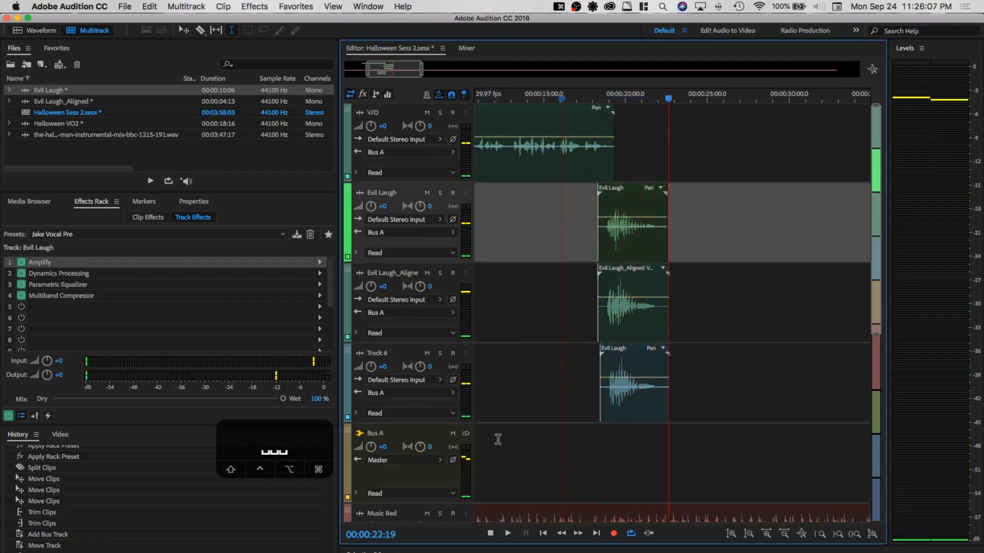
Move the Track 3 clip onto Track 4 after its existing clip, and move the emptied Track 3 directly below V/O
{"action": "scroll", "coordinate": [549, 385], "scroll_direction": "down", "scroll_amount": 10}
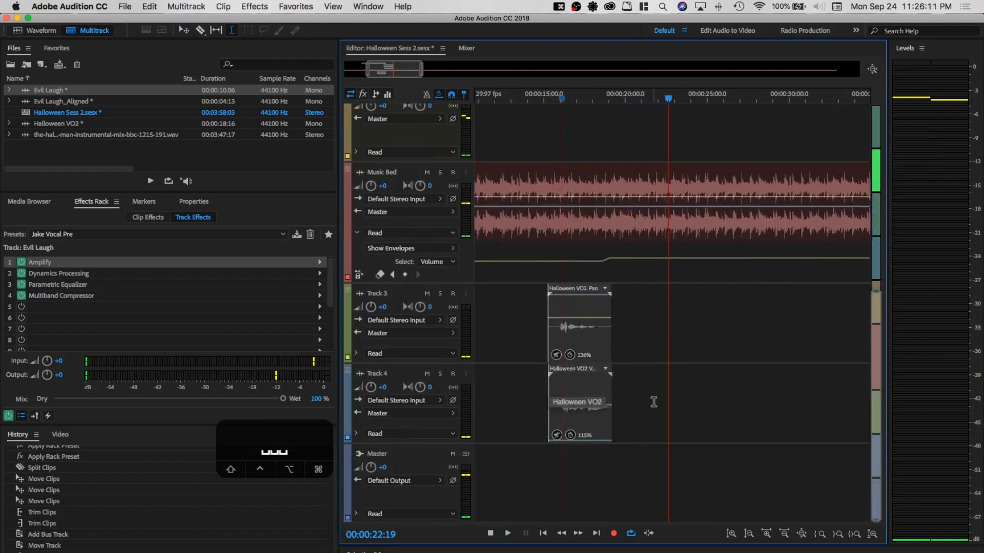
{"action": "key", "text": "v"}
{"action": "left_click", "coordinate": [628, 313]}
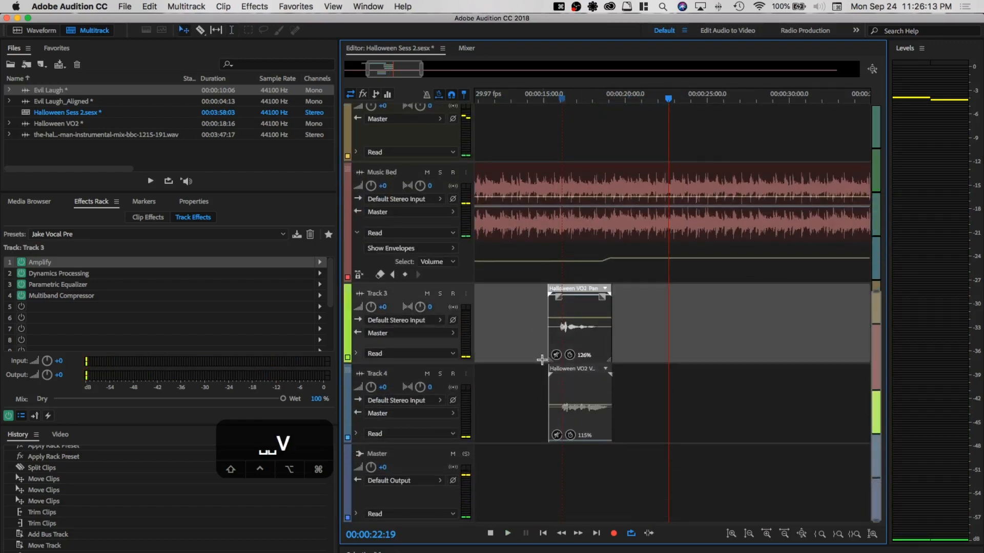
{"action": "left_click_drag", "start_coordinate": [595, 307], "coordinate": [634, 410]}
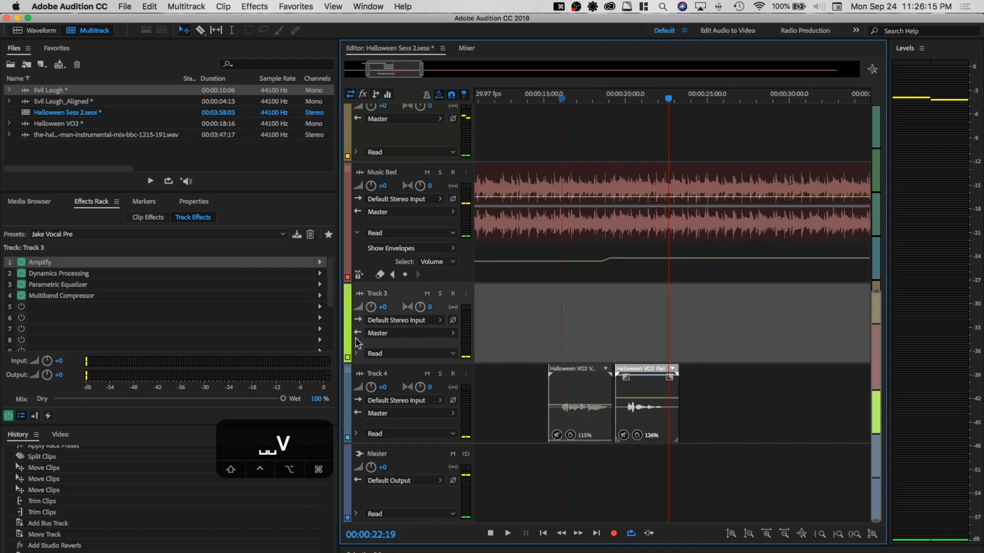
{"action": "left_click_drag", "start_coordinate": [347, 292], "coordinate": [346, 169]}
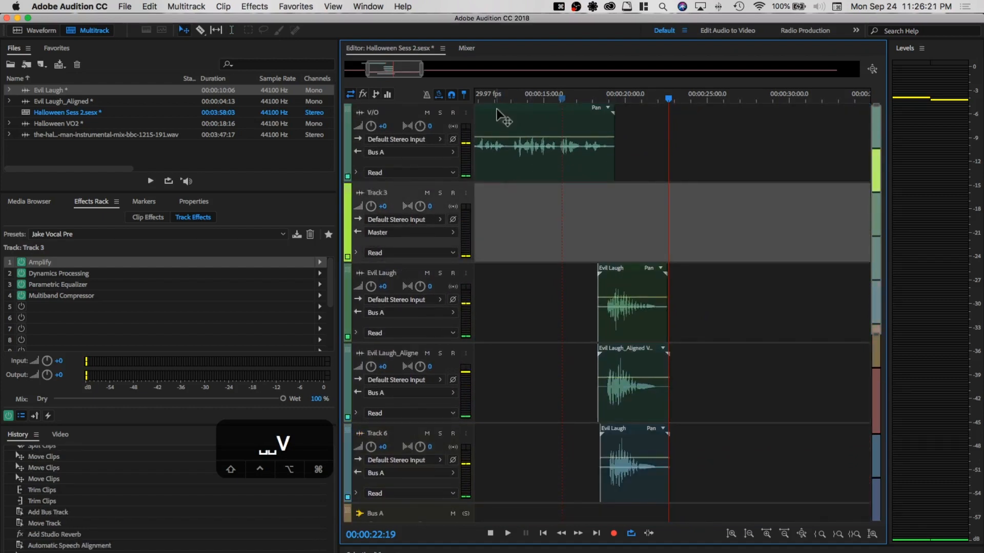
Copy the Halloween VO2 clip from the V/O track onto Track 3 at the same time position
{"action": "left_click_drag", "start_coordinate": [496, 114], "coordinate": [498, 211]}
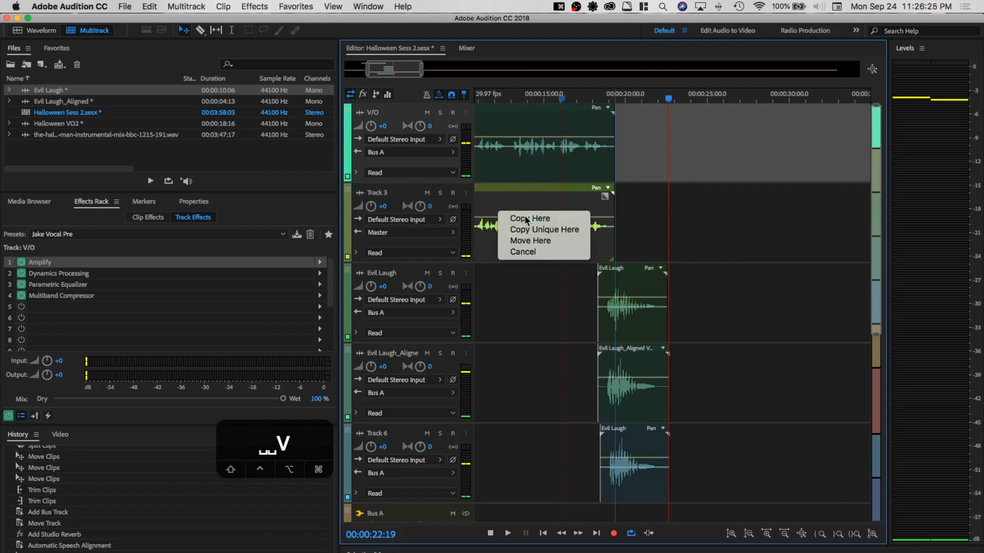
{"action": "left_click", "coordinate": [524, 215]}
{"action": "scroll", "coordinate": [512, 128], "scroll_direction": "left", "scroll_amount": 10}
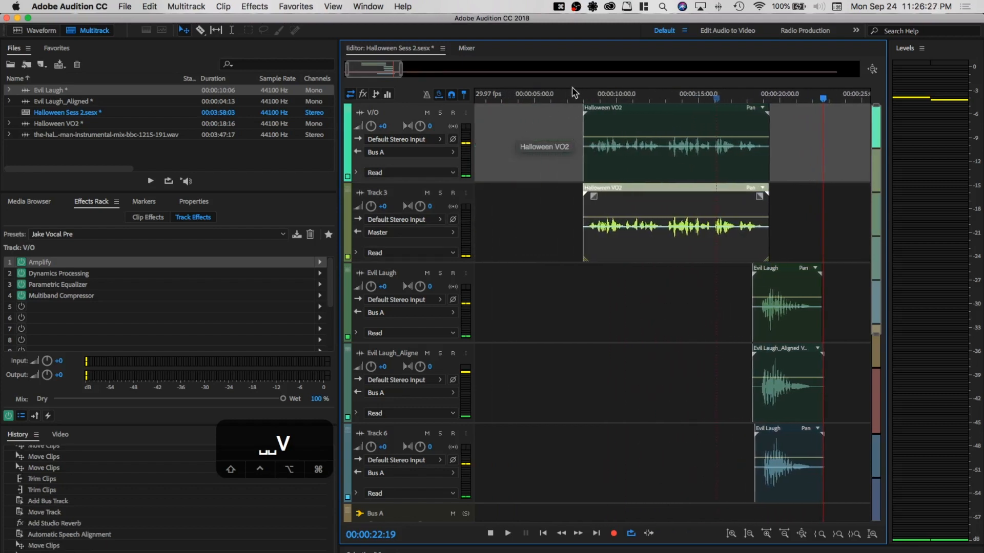
Play the full mix from just before the voice-over to about 25 seconds
{"action": "left_click", "coordinate": [587, 110]}
{"action": "key", "text": "space"}
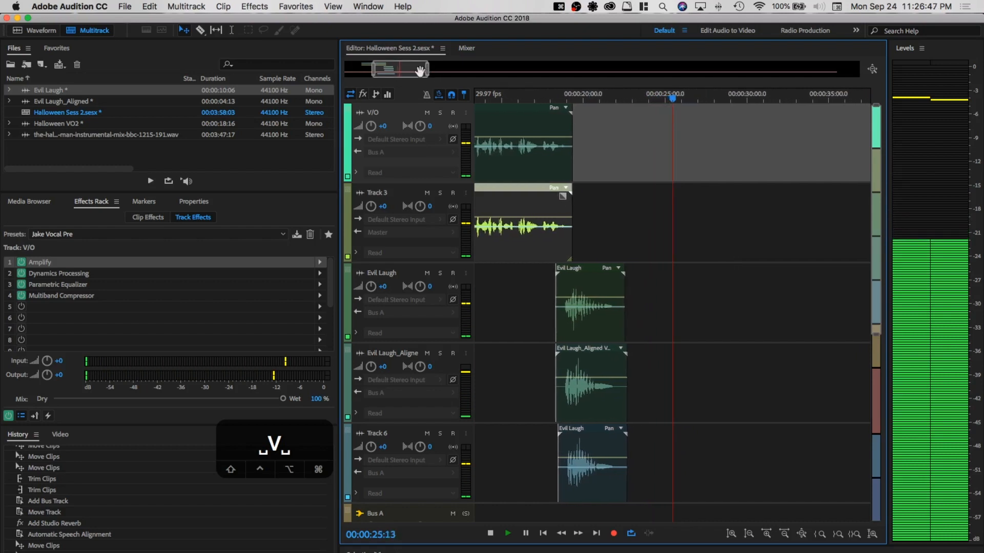
{"action": "key", "text": "space"}
{"action": "key", "text": "minus"}
{"action": "key", "text": "minus"}
{"action": "key", "text": "minus"}
{"action": "key", "text": "minus"}
{"action": "key", "text": "minus"}
{"action": "key", "text": "minus"}
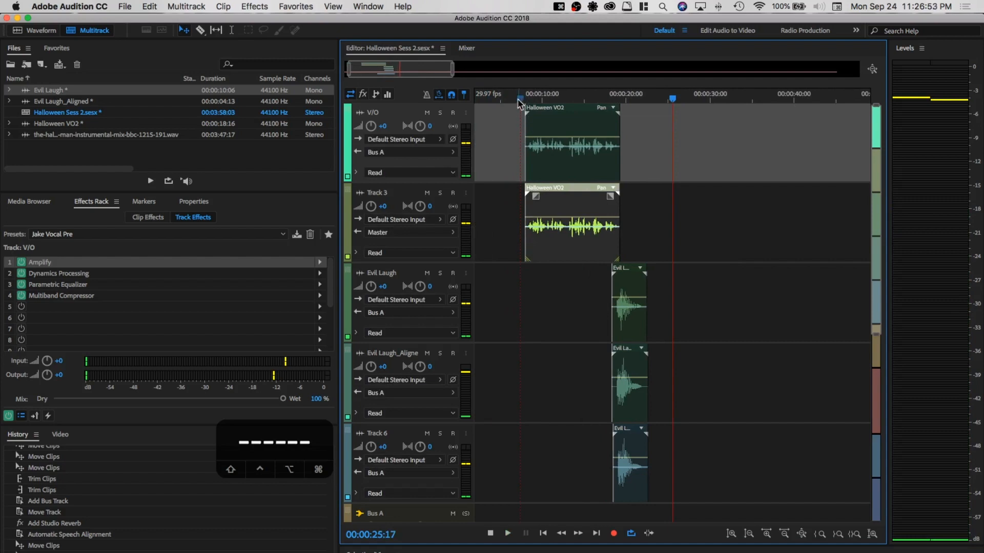
Rename Track 3 as V/O
{"action": "left_click", "coordinate": [382, 193]}
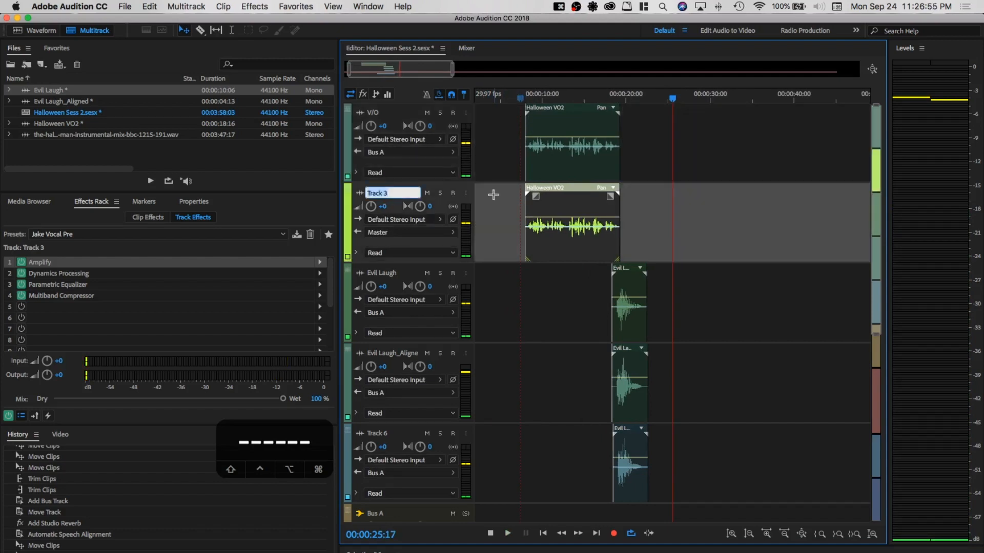
{"action": "left_click", "coordinate": [466, 122]}
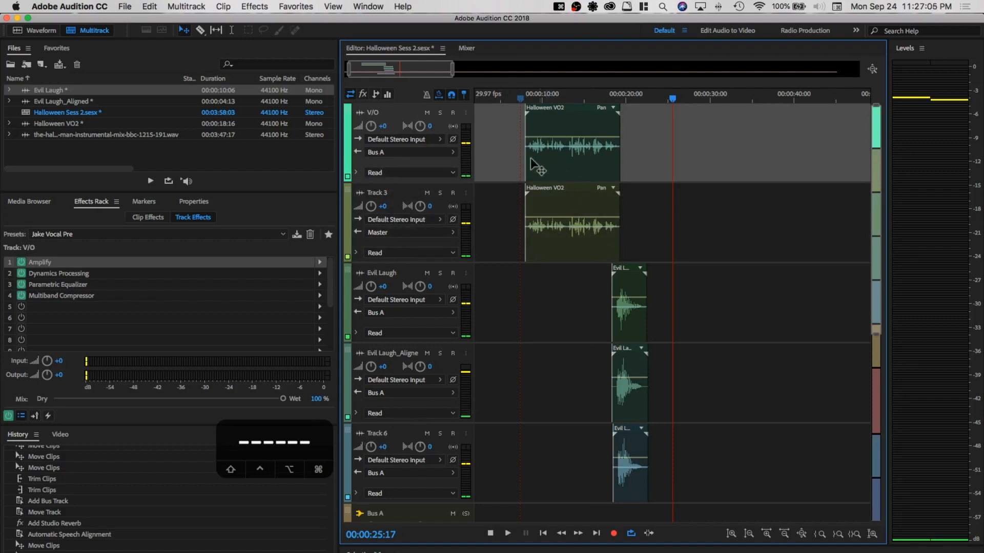
{"action": "left_click", "coordinate": [383, 194]}
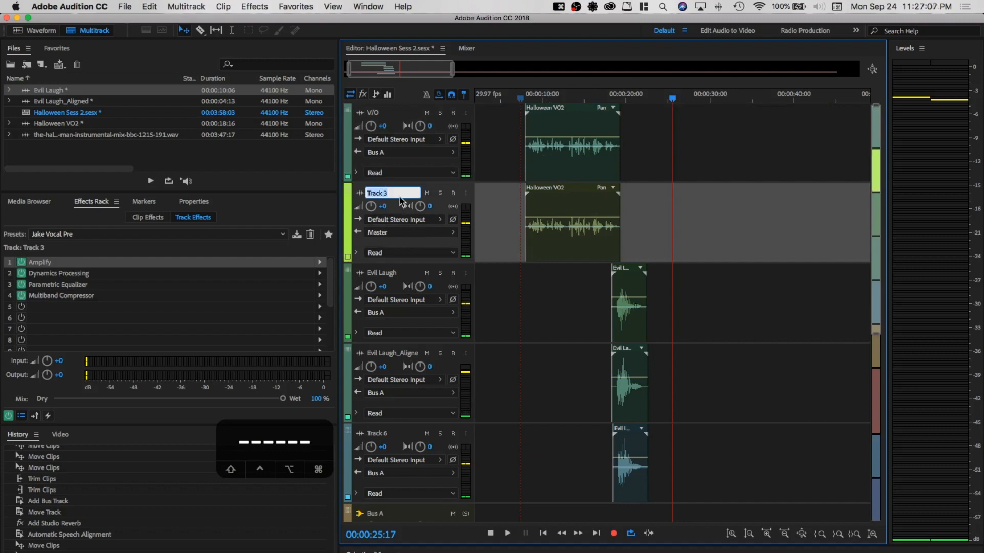
{"action": "type", "text": "V"}
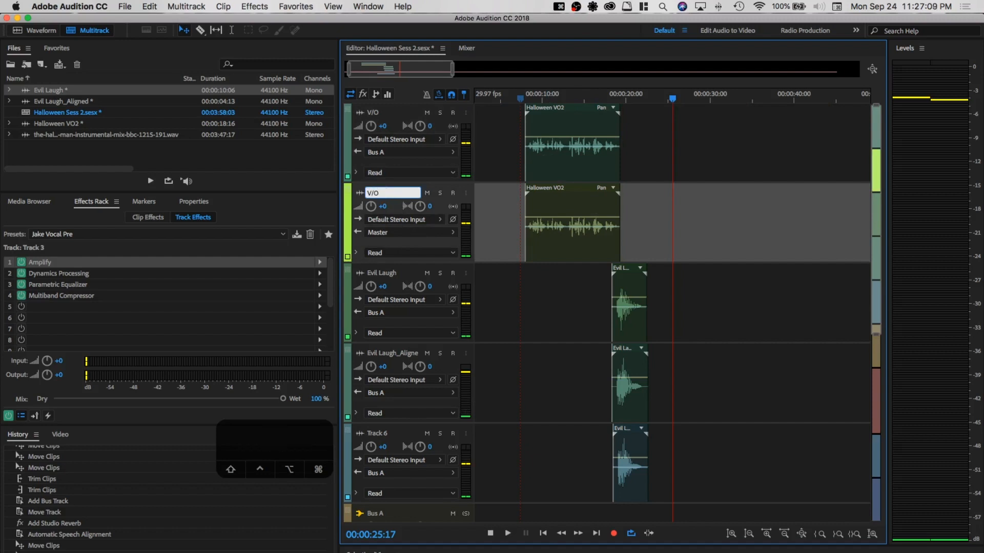
{"action": "type", "text": "/O"}
{"action": "left_click", "coordinate": [396, 113]}
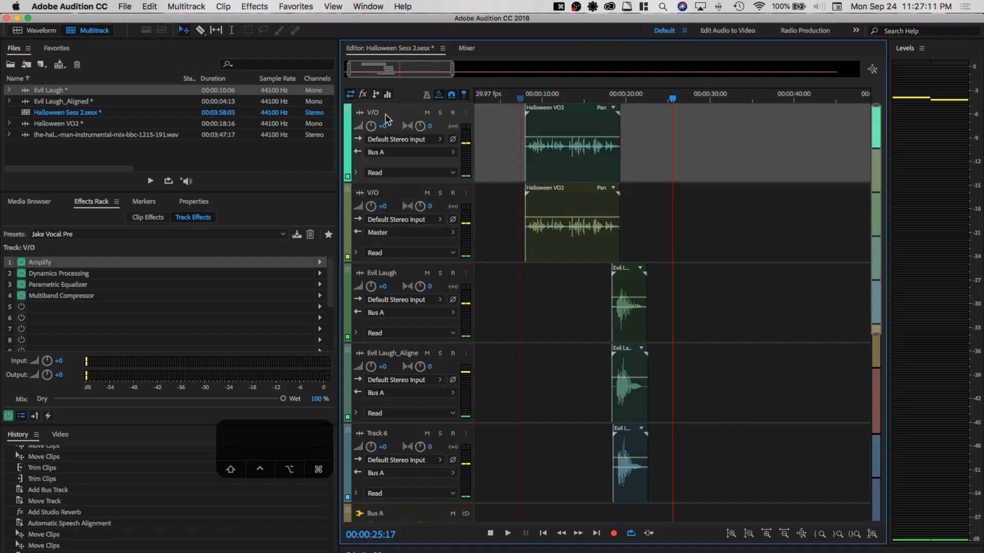
{"action": "left_click", "coordinate": [517, 197]}
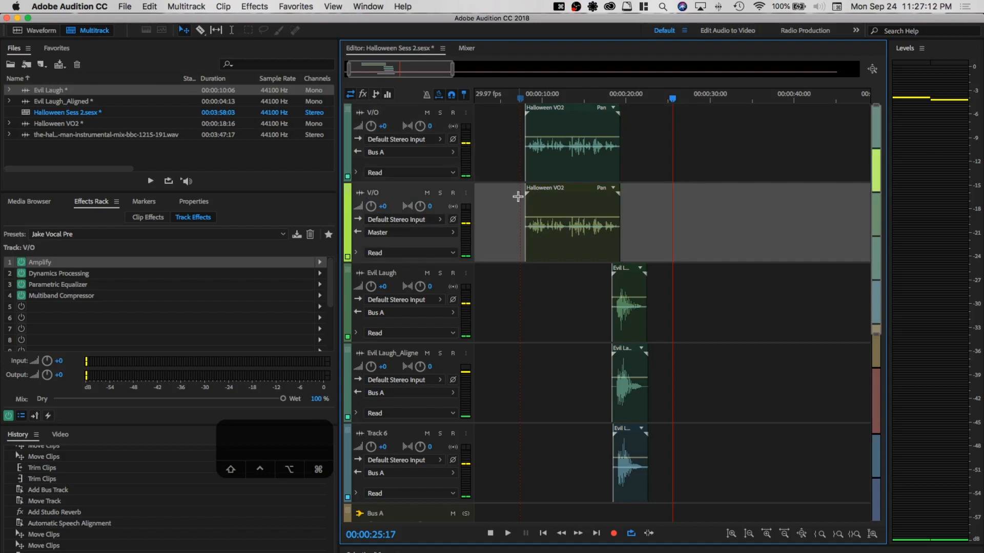
Play the duplicate V/O track soloed, add the original V/O to the solo during playback, then stop and turn off both solos
{"action": "left_click", "coordinate": [440, 193]}
{"action": "left_click", "coordinate": [509, 129]}
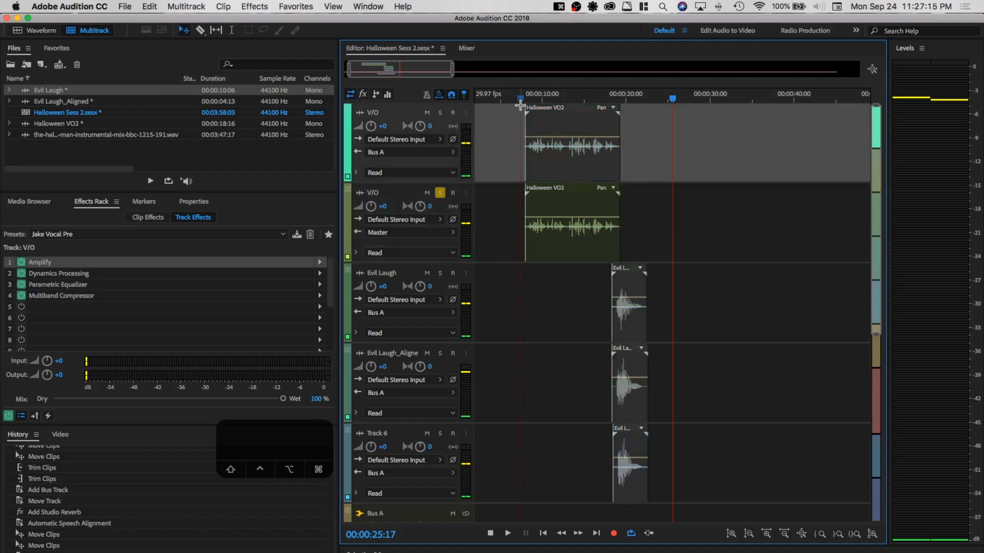
{"action": "key", "text": "space"}
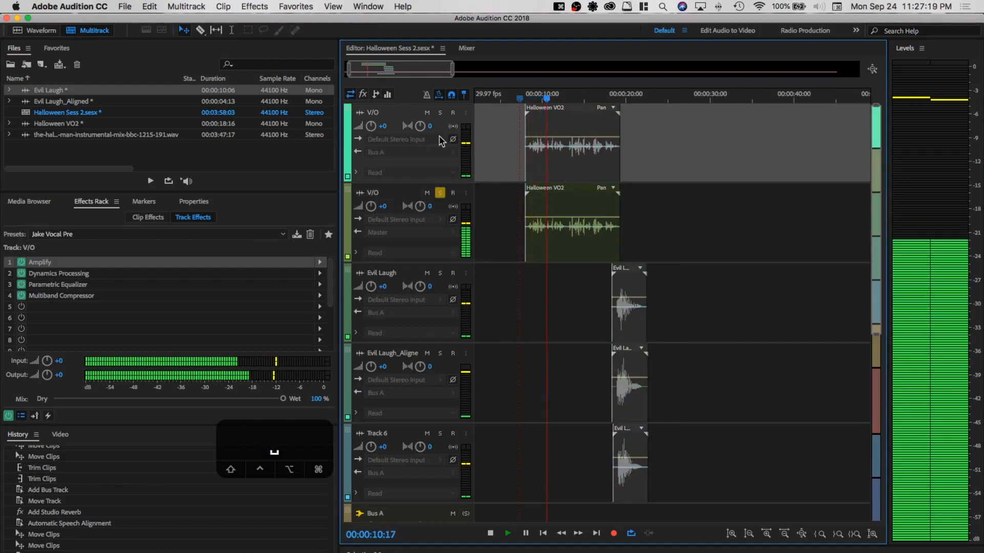
{"action": "left_click", "coordinate": [439, 113]}
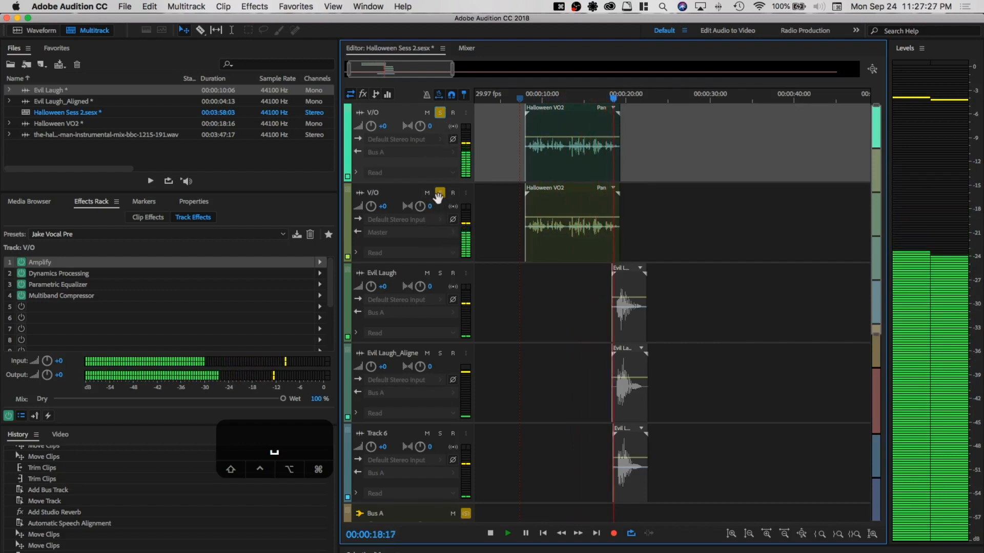
{"action": "key", "text": "space"}
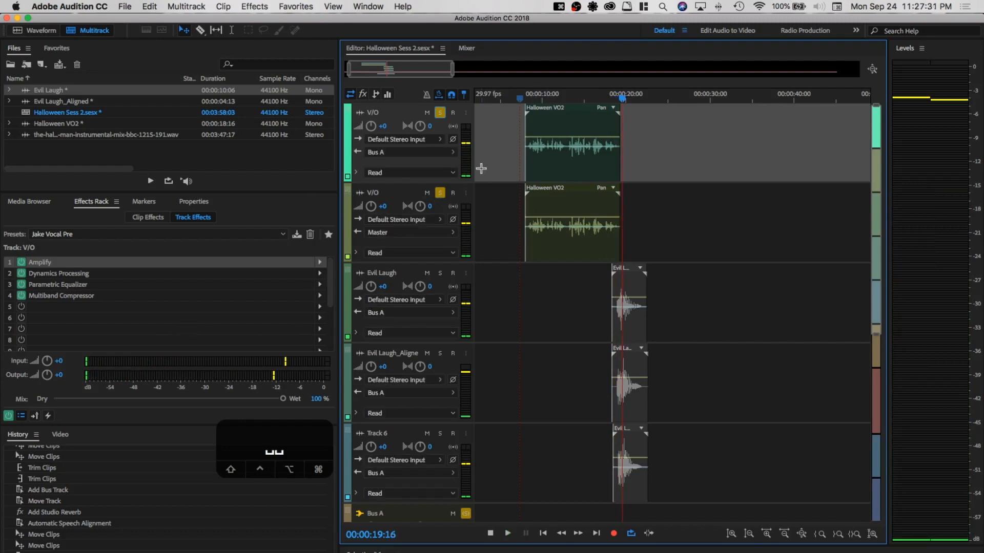
{"action": "left_click", "coordinate": [440, 193]}
{"action": "left_click", "coordinate": [439, 112]}
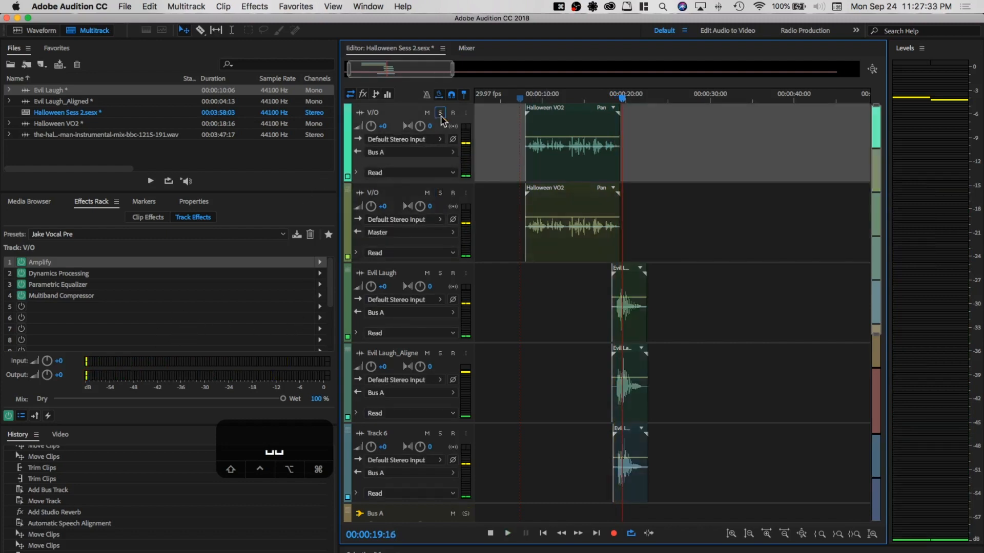
Add a new audio track directly below Music Bed
{"action": "left_click_drag", "start_coordinate": [454, 72], "coordinate": [321, 82]}
{"action": "left_click", "coordinate": [557, 74]}
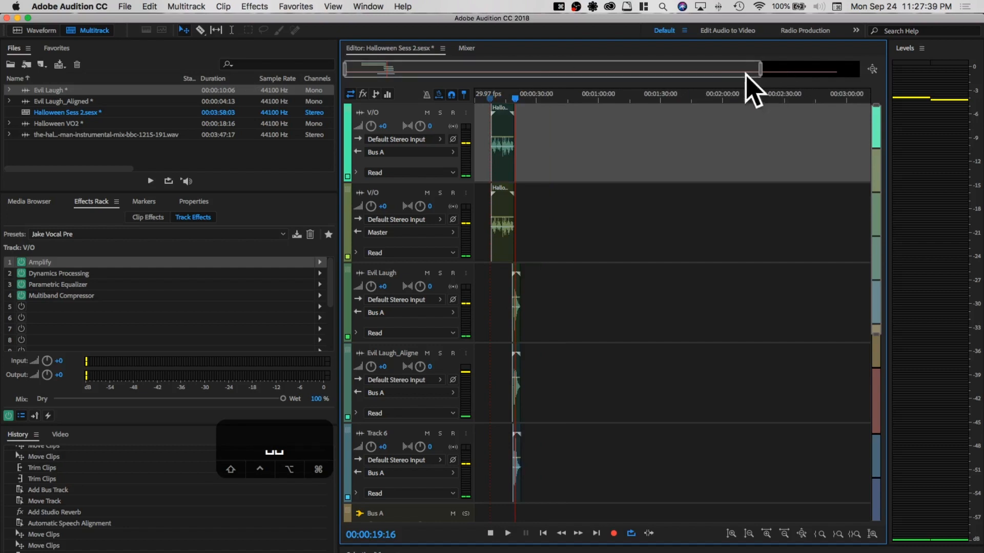
{"action": "left_click_drag", "start_coordinate": [759, 71], "coordinate": [888, 79]}
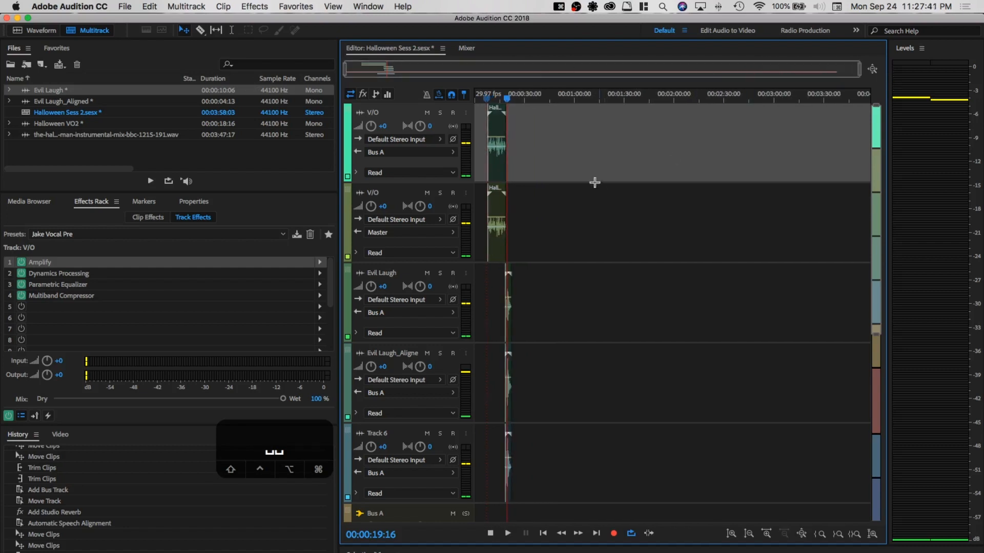
{"action": "scroll", "coordinate": [598, 189], "scroll_direction": "down", "scroll_amount": 8}
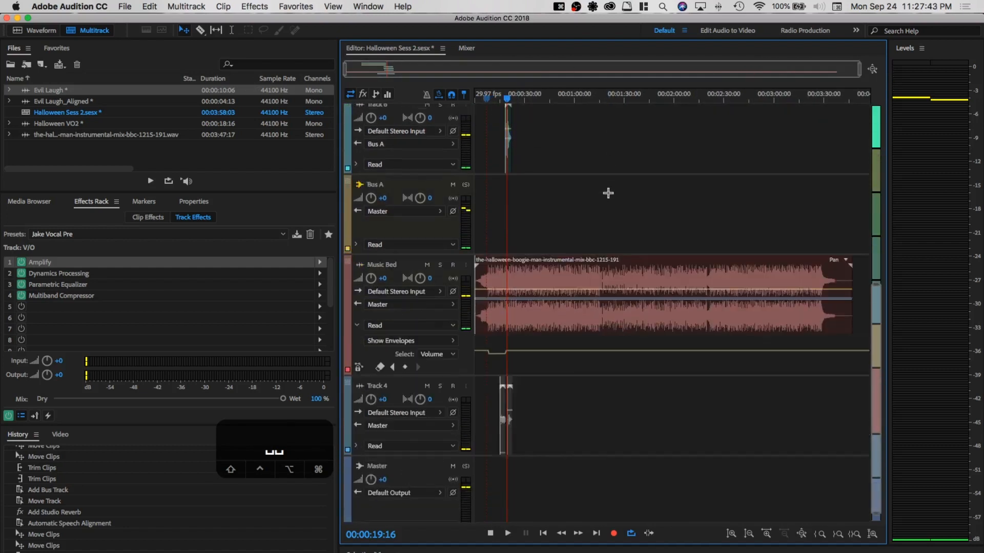
{"action": "scroll", "coordinate": [608, 193], "scroll_direction": "down", "scroll_amount": 1}
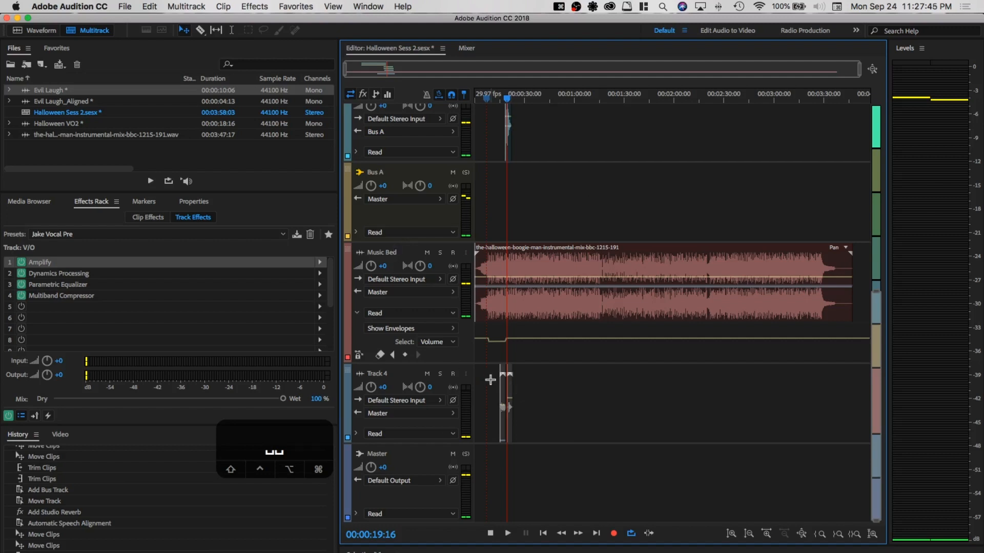
{"action": "left_click", "coordinate": [410, 254]}
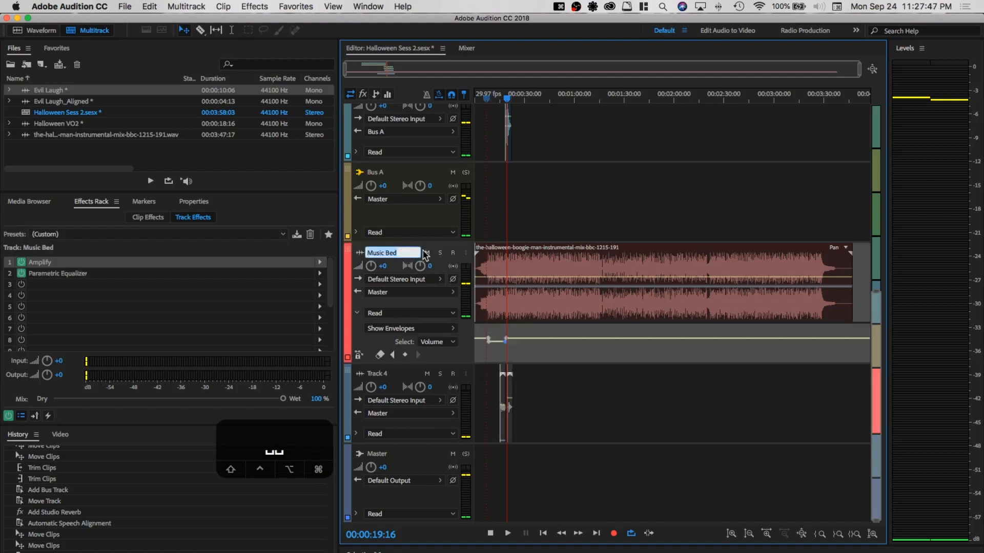
{"action": "left_click", "coordinate": [361, 340]}
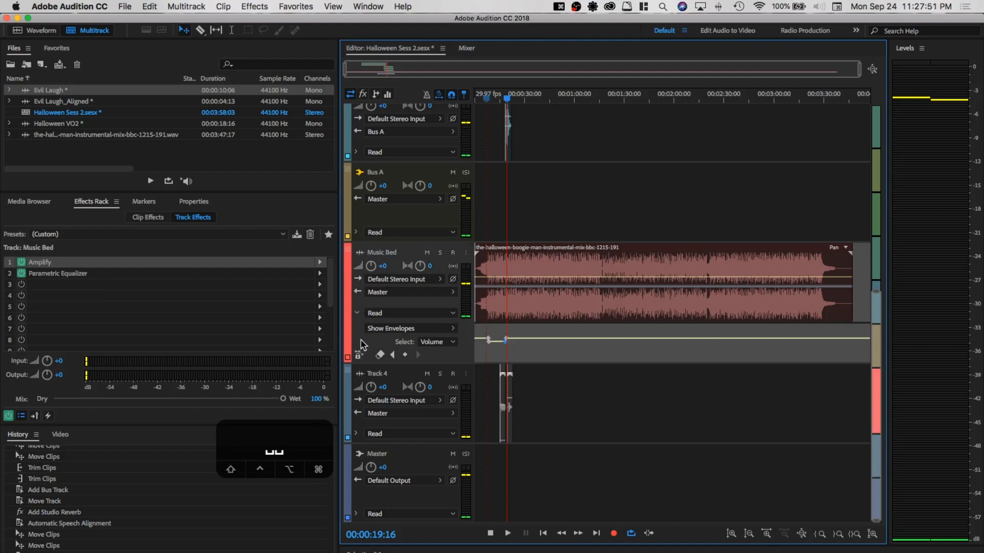
{"action": "key", "text": "alt+a"}
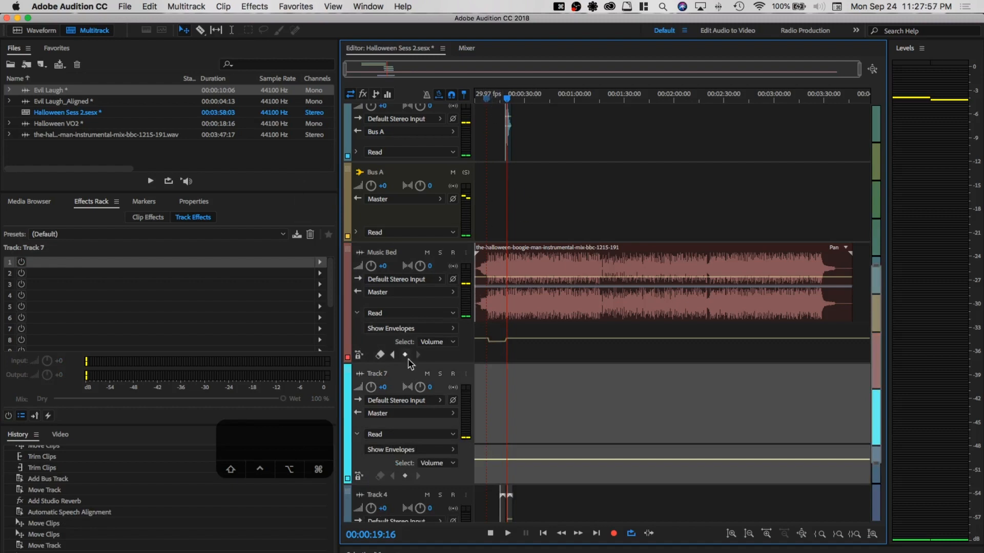
Play the ending of the Music Bed clip from about 3:20 to 3:32
{"action": "left_click", "coordinate": [539, 250]}
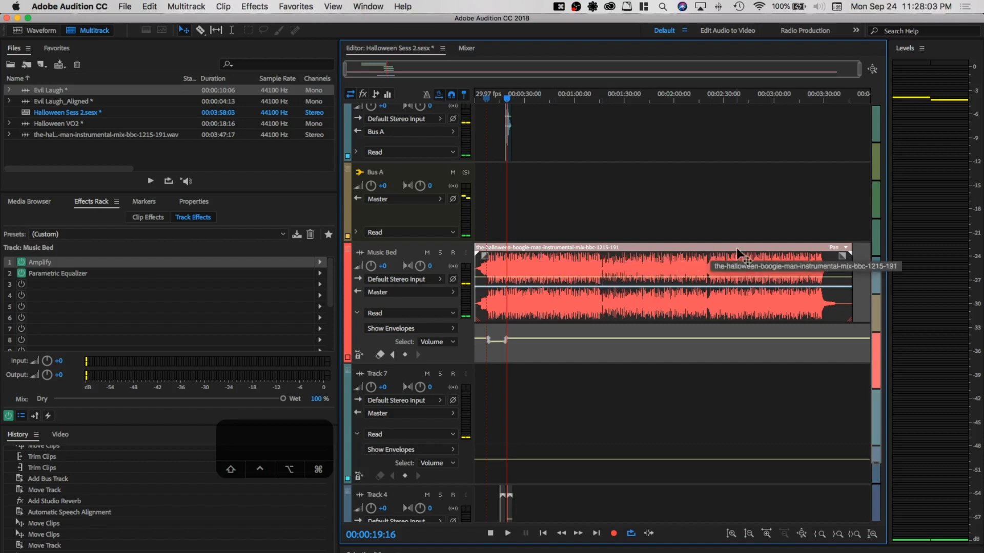
{"action": "left_click", "coordinate": [807, 97]}
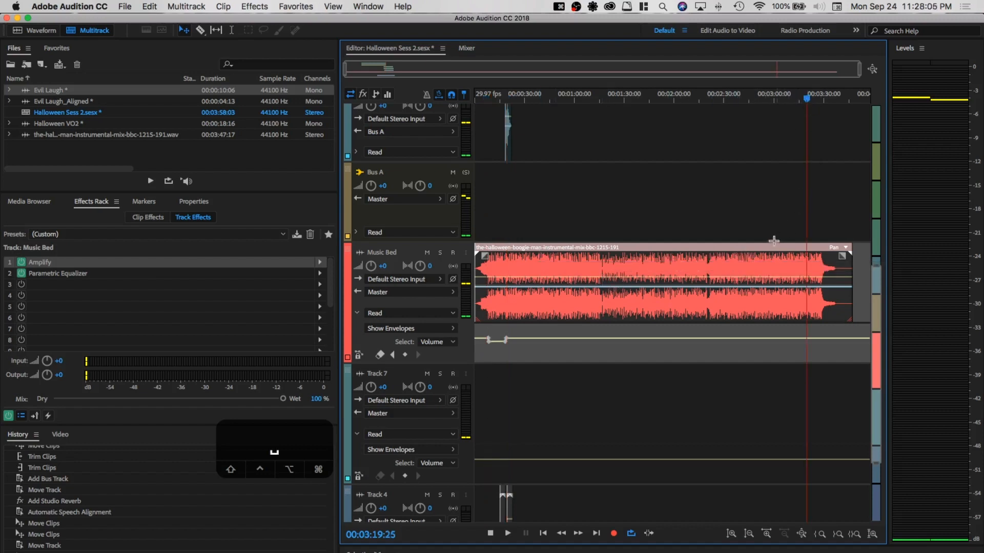
{"action": "key", "text": "space"}
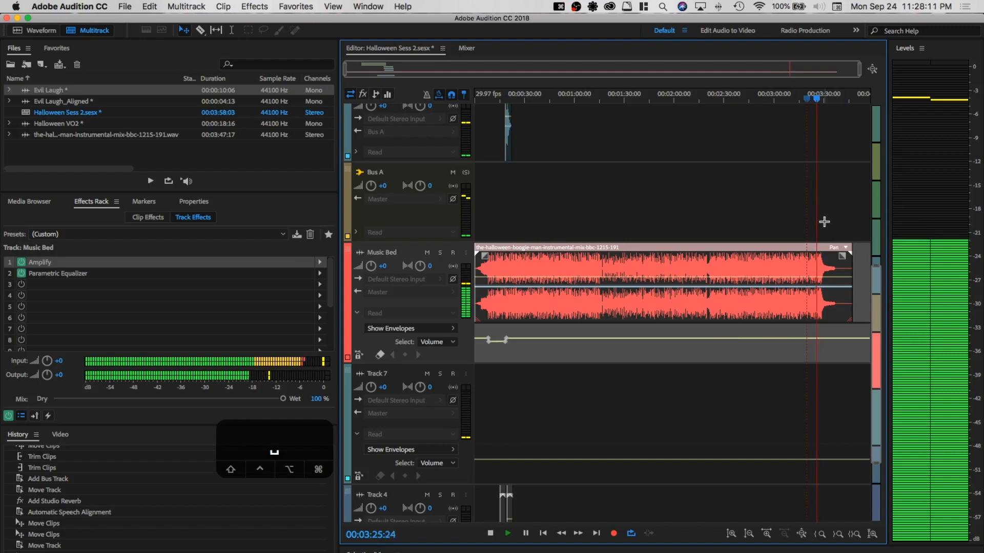
{"action": "key", "text": "equal"}
{"action": "key", "text": "equal"}
{"action": "key", "text": "equal"}
{"action": "key", "text": "equal"}
{"action": "key", "text": "equal"}
{"action": "key", "text": "equal"}
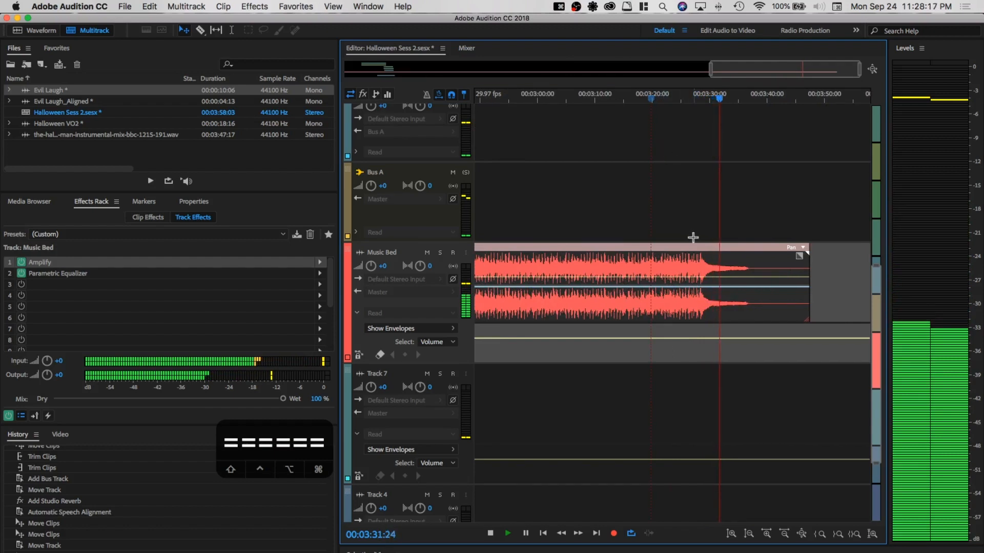
{"action": "key", "text": "space"}
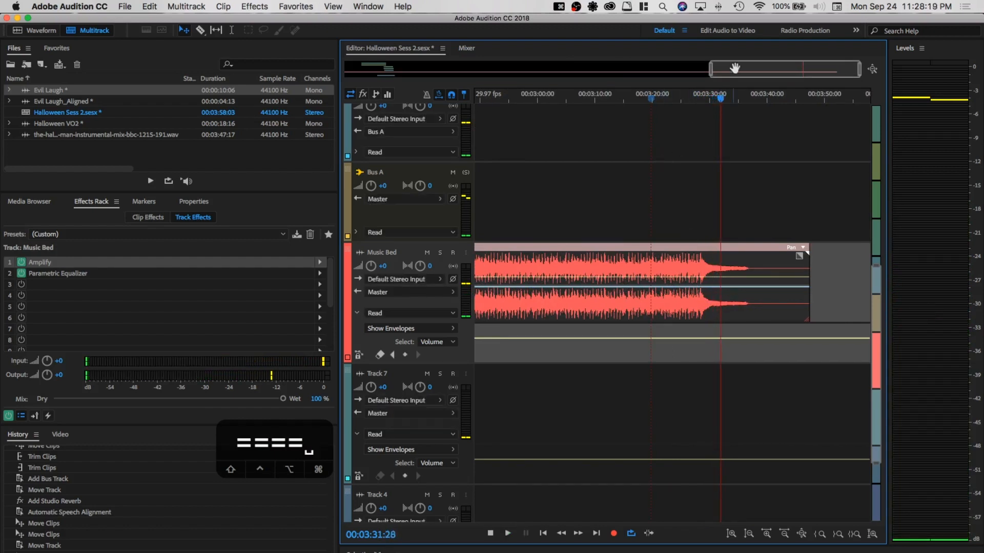
Delete the Music Bed section from about 3:16 to 3:27, separating the song's final hit as its own clip
{"action": "key", "text": "t"}
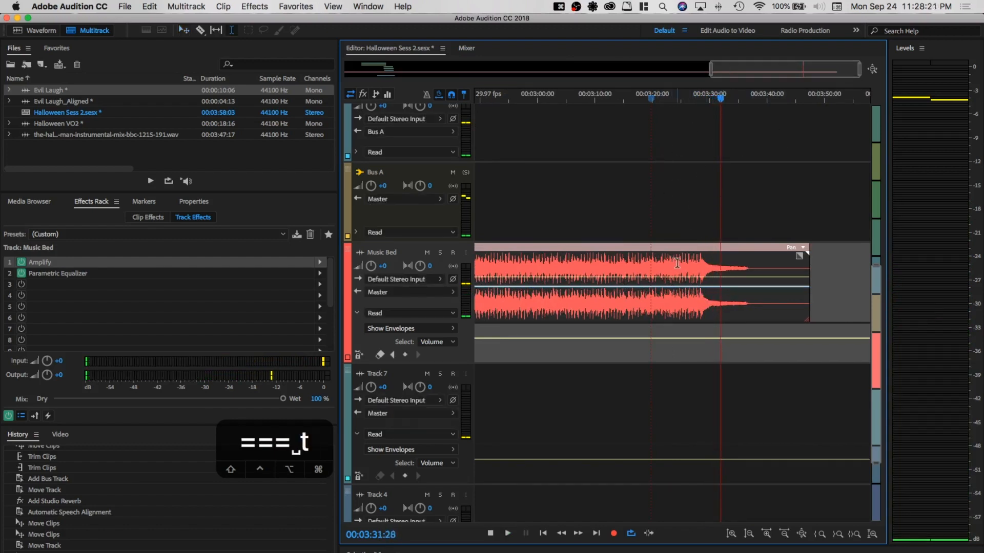
{"action": "left_click_drag", "start_coordinate": [694, 261], "coordinate": [628, 267]}
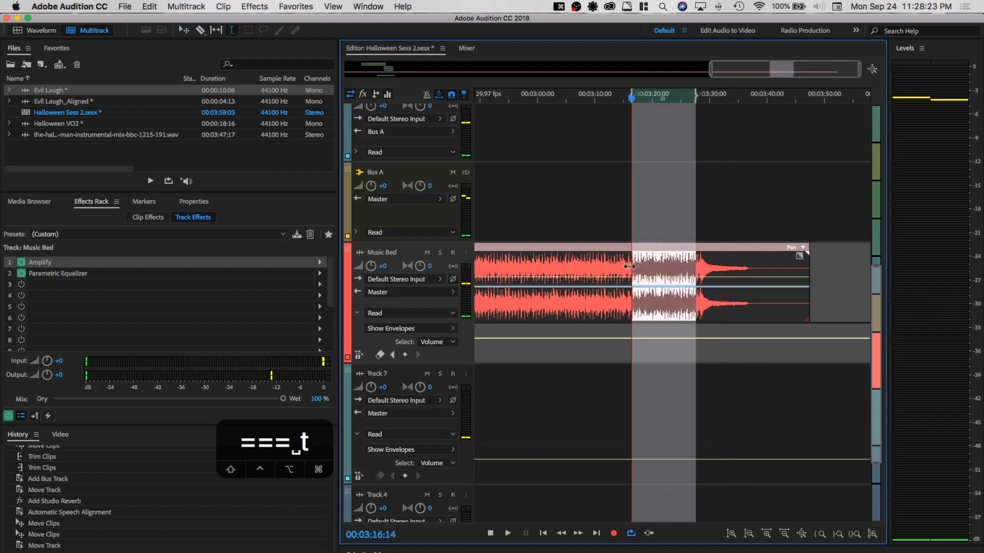
{"action": "key", "text": "BackSpace"}
{"action": "left_click", "coordinate": [671, 264]}
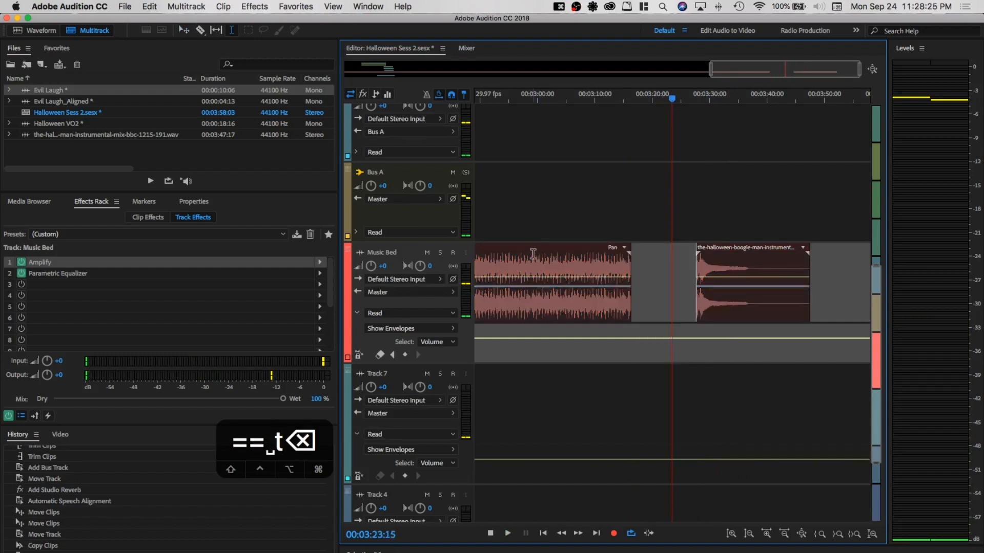
Move the separated music ending onto Track 7 at about 26 seconds, and move Bus A below Track 7
{"action": "left_click_drag", "start_coordinate": [715, 69], "coordinate": [468, 100]}
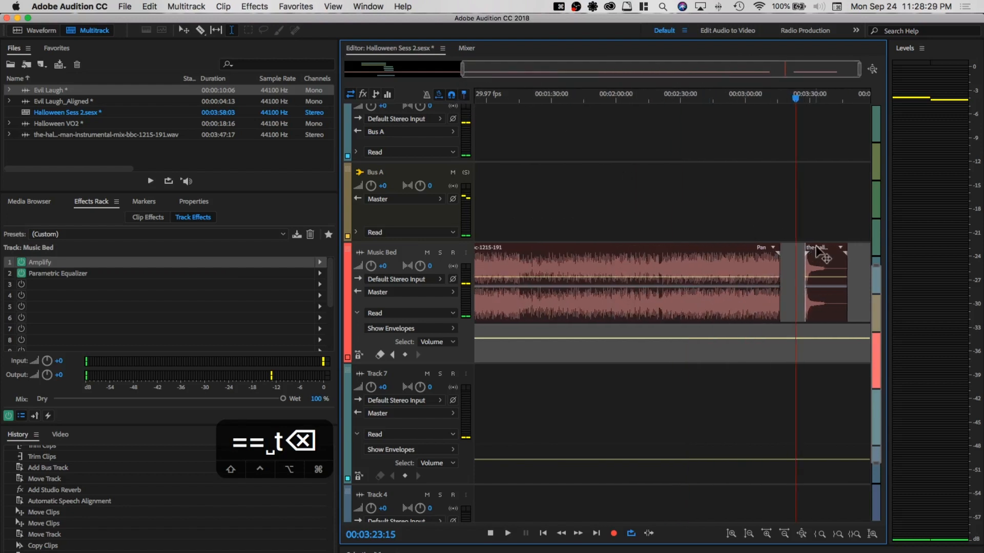
{"action": "left_click_drag", "start_coordinate": [817, 256], "coordinate": [542, 421]}
{"action": "scroll", "coordinate": [536, 234], "scroll_direction": "up", "scroll_amount": 3}
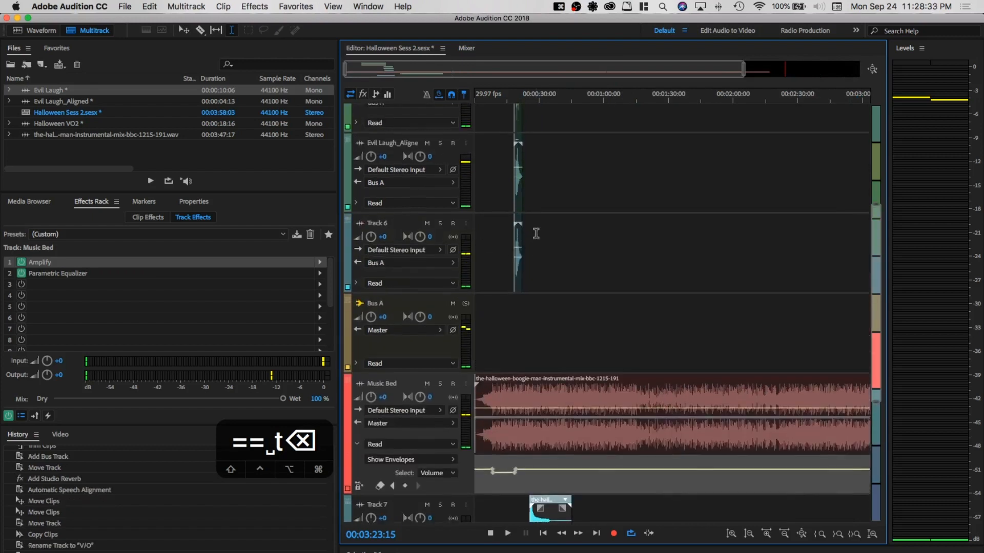
{"action": "left_click_drag", "start_coordinate": [353, 303], "coordinate": [357, 523]}
{"action": "scroll", "coordinate": [625, 215], "scroll_direction": "up", "scroll_amount": 10}
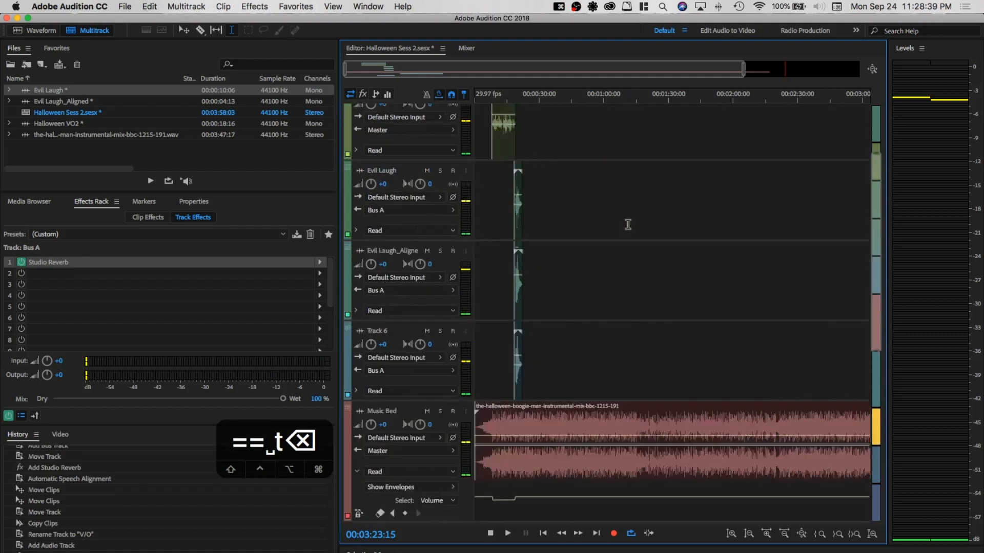
Move the music ending on Track 7 earlier so it starts with the evil laughs at about 18 seconds
{"action": "left_click", "coordinate": [520, 102]}
{"action": "scroll", "coordinate": [532, 250], "scroll_direction": "down", "scroll_amount": 5}
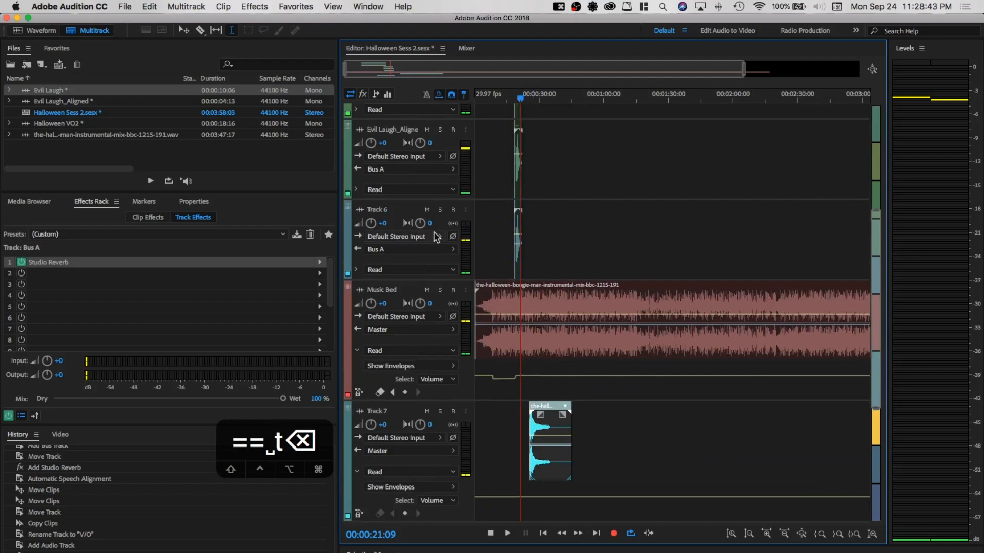
{"action": "scroll", "coordinate": [513, 106], "scroll_direction": "up", "scroll_amount": 5}
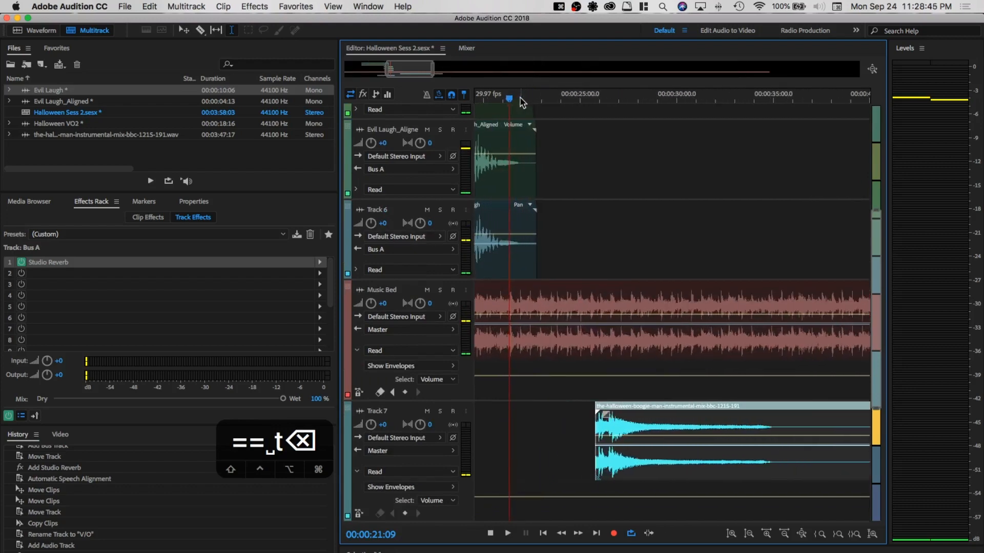
{"action": "scroll", "coordinate": [603, 372], "scroll_direction": "left", "scroll_amount": 5}
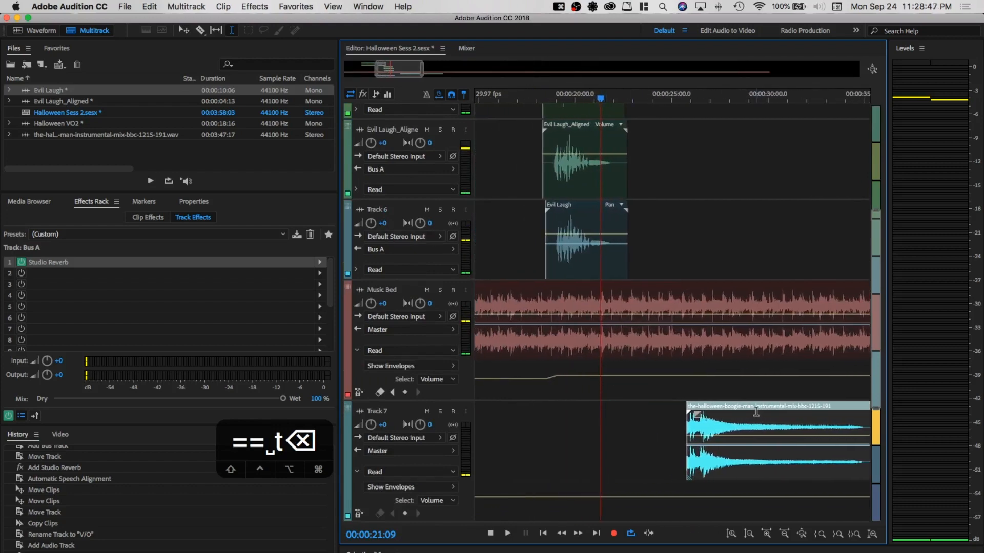
{"action": "left_click_drag", "start_coordinate": [756, 411], "coordinate": [604, 407]}
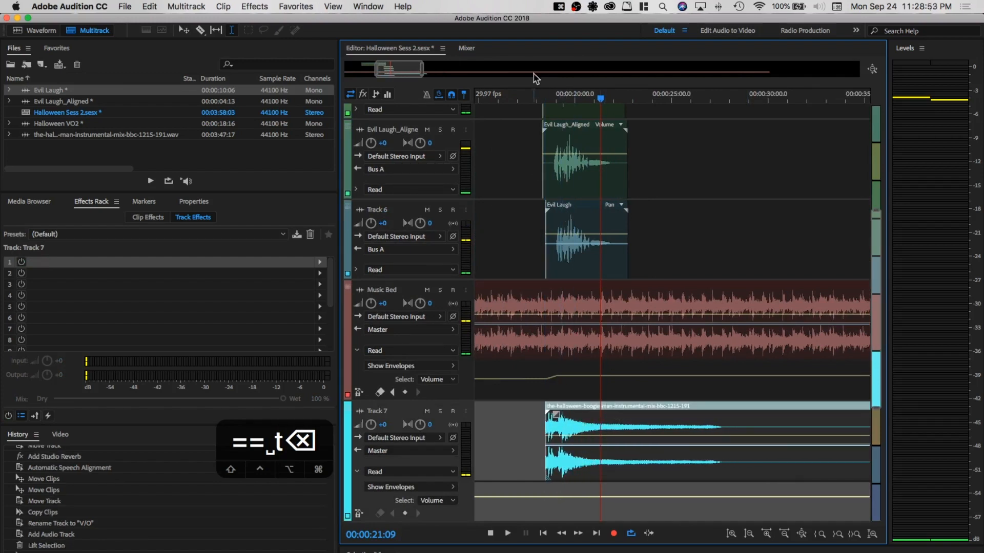
Solo the Music Bed track and move the music ending on Track 7 later, to start at about 19 seconds
{"action": "scroll", "coordinate": [546, 106], "scroll_direction": "up", "scroll_amount": 5}
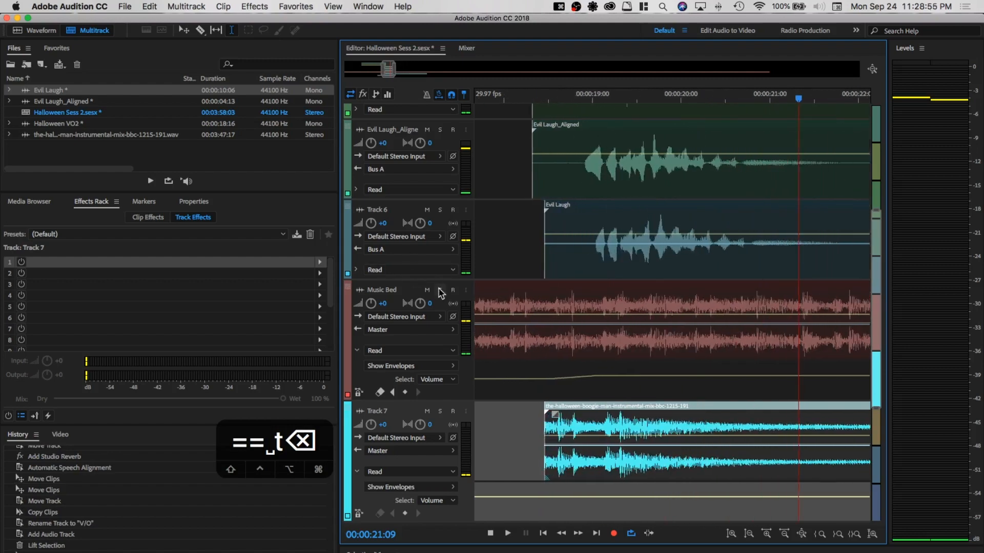
{"action": "left_click", "coordinate": [440, 290]}
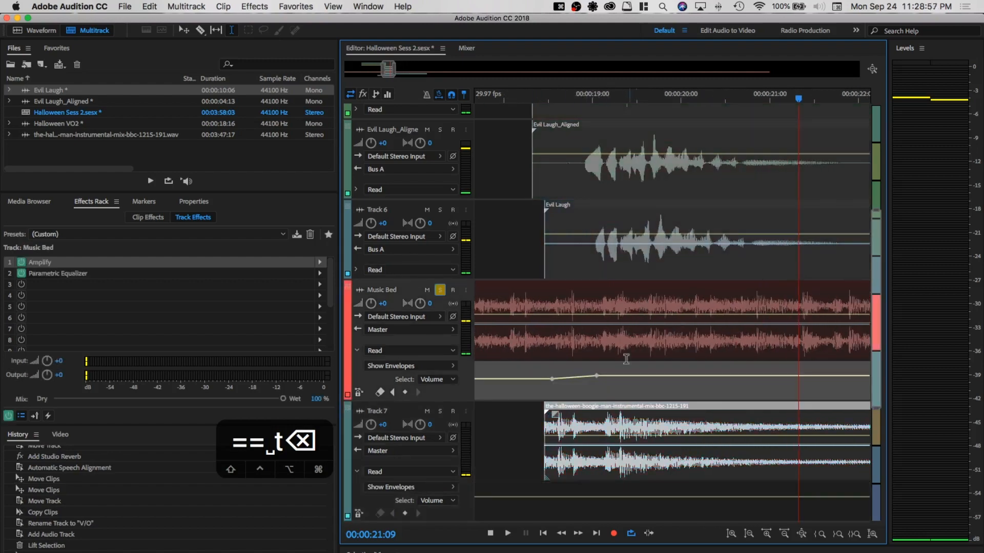
{"action": "left_click_drag", "start_coordinate": [590, 408], "coordinate": [646, 413]}
{"action": "left_click", "coordinate": [599, 302]}
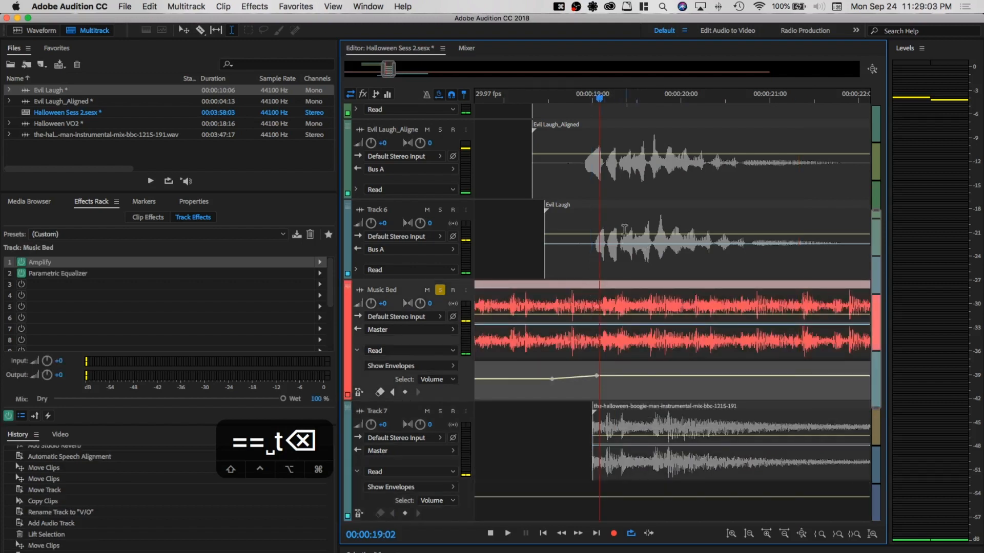
Nudge the music ending on Track 7 slightly earlier to line up its beat with the Music Bed
{"action": "key", "text": "equal"}
{"action": "key", "text": "equal"}
{"action": "key", "text": "equal"}
{"action": "key", "text": "equal"}
{"action": "key", "text": "equal"}
{"action": "key", "text": "equal"}
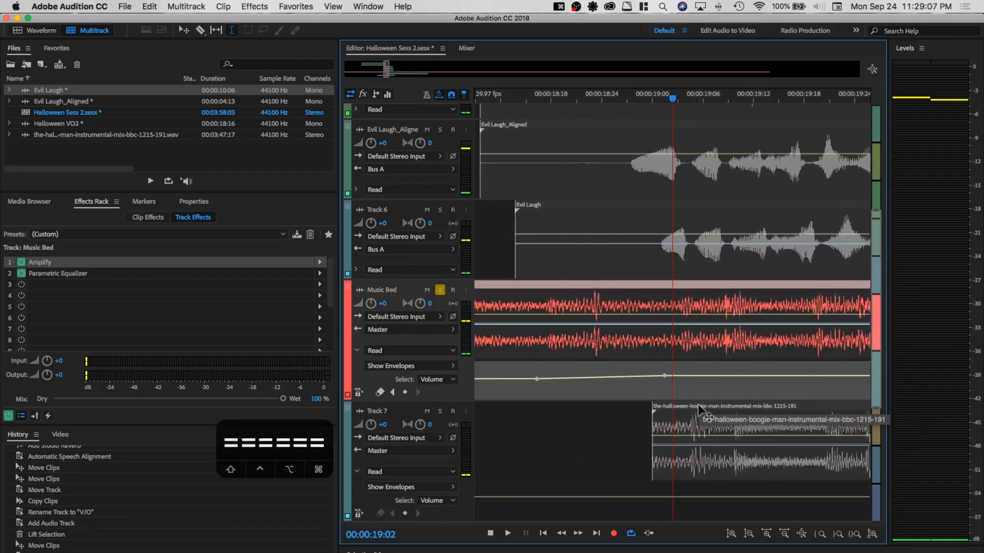
{"action": "left_click_drag", "start_coordinate": [698, 404], "coordinate": [690, 409]}
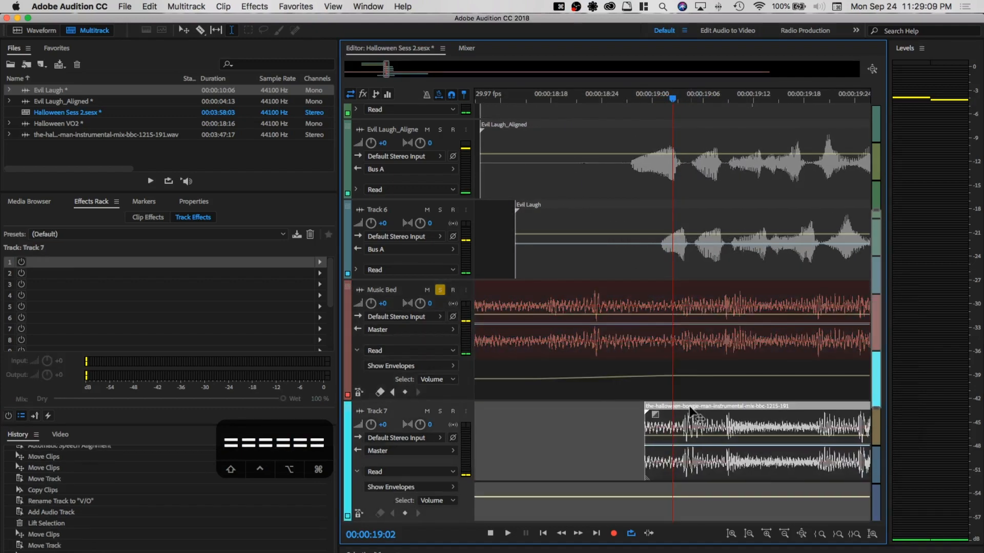
Solo Track 7 as well and play the Music Bed with the music ending from about 18.5 seconds
{"action": "left_click", "coordinate": [440, 412]}
{"action": "left_click", "coordinate": [544, 414]}
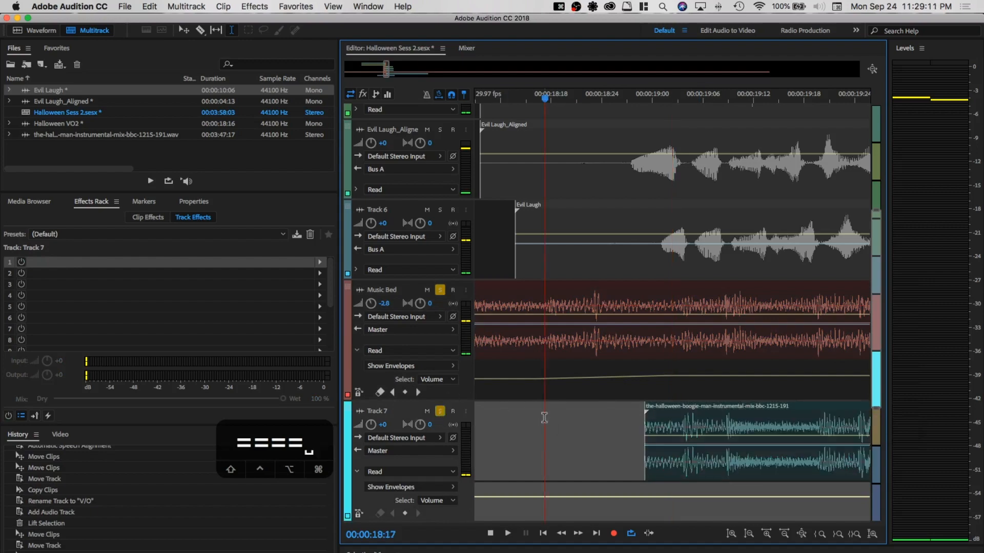
{"action": "key", "text": "space"}
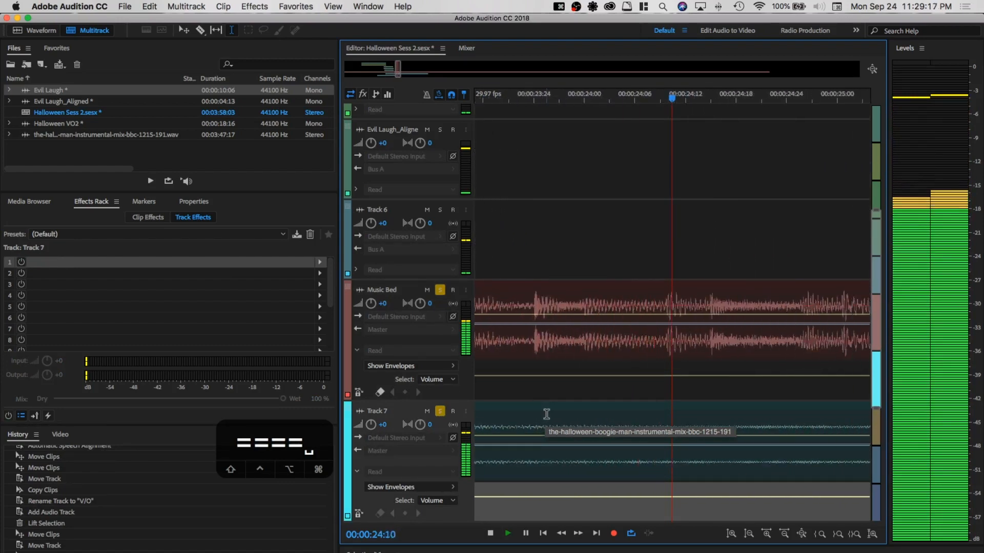
{"action": "key", "text": "space"}
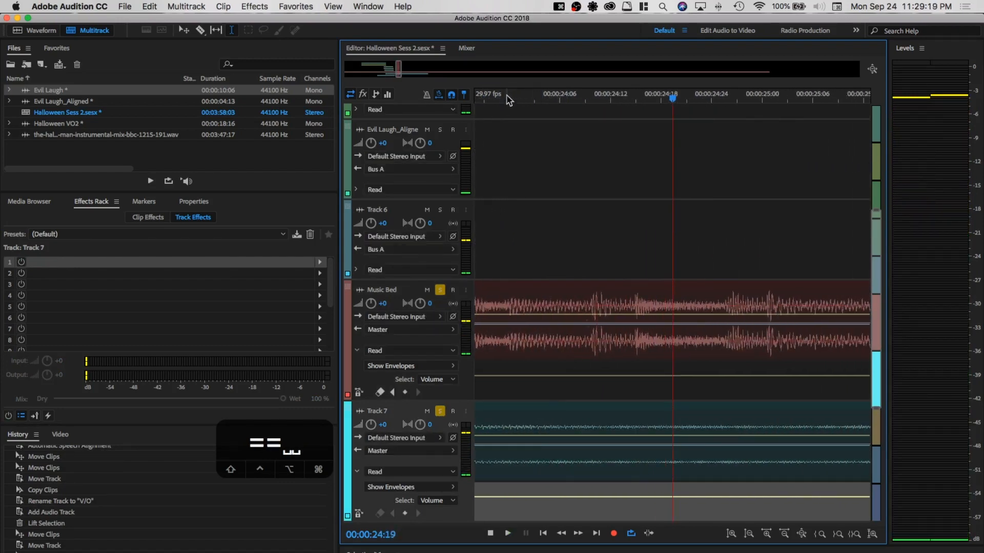
Play the two soloed music tracks from about 12 seconds through the start of the music ending
{"action": "scroll", "coordinate": [509, 98], "scroll_direction": "down", "scroll_amount": 5}
{"action": "left_click_drag", "start_coordinate": [409, 62], "coordinate": [365, 63]}
{"action": "left_click", "coordinate": [626, 410]}
{"action": "key", "text": "space"}
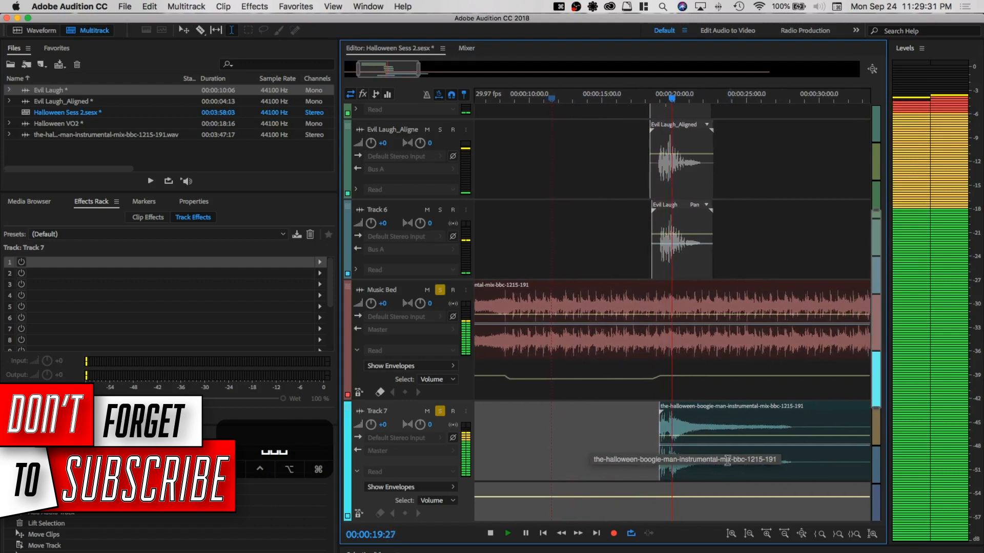
{"action": "key", "text": "space"}
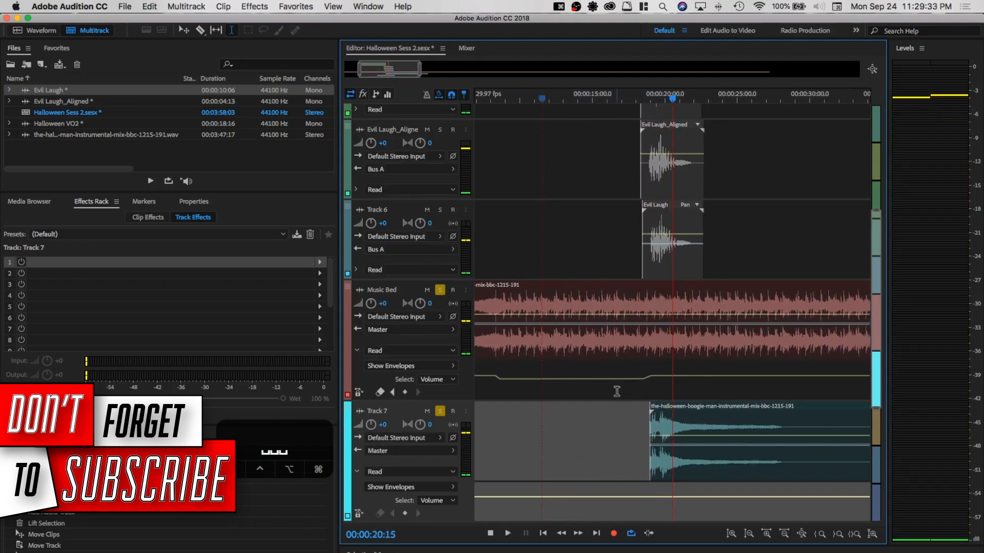
Unsolo Track 7, audition the Music Bed alone from about 18 seconds, and move the Track 7 music ending to start at 20 seconds
{"action": "left_click", "coordinate": [641, 430]}
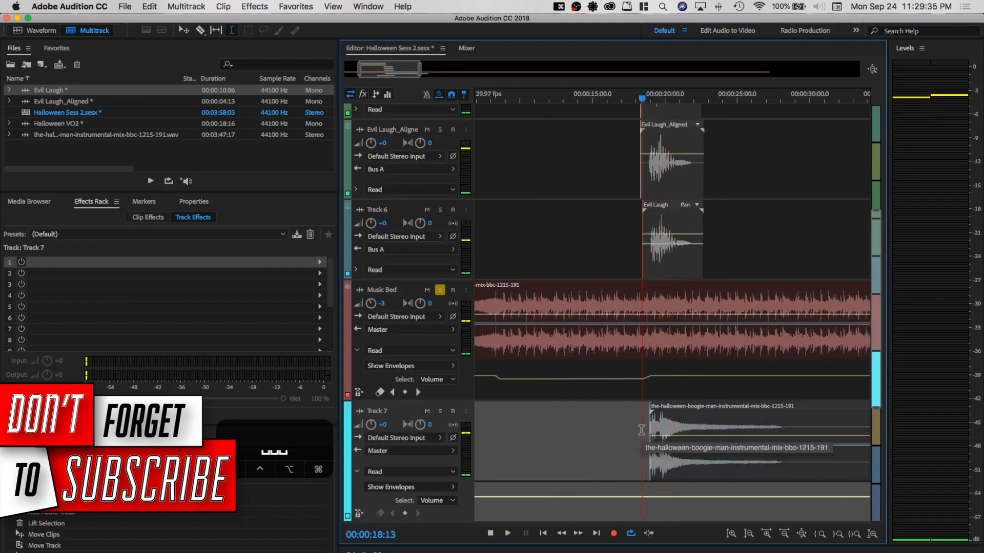
{"action": "key", "text": "space"}
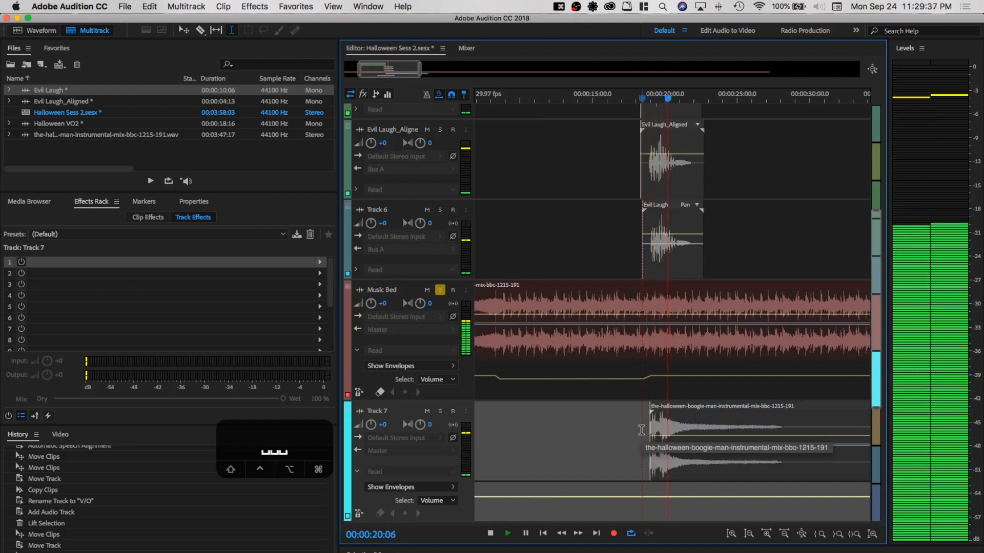
{"action": "key", "text": "space"}
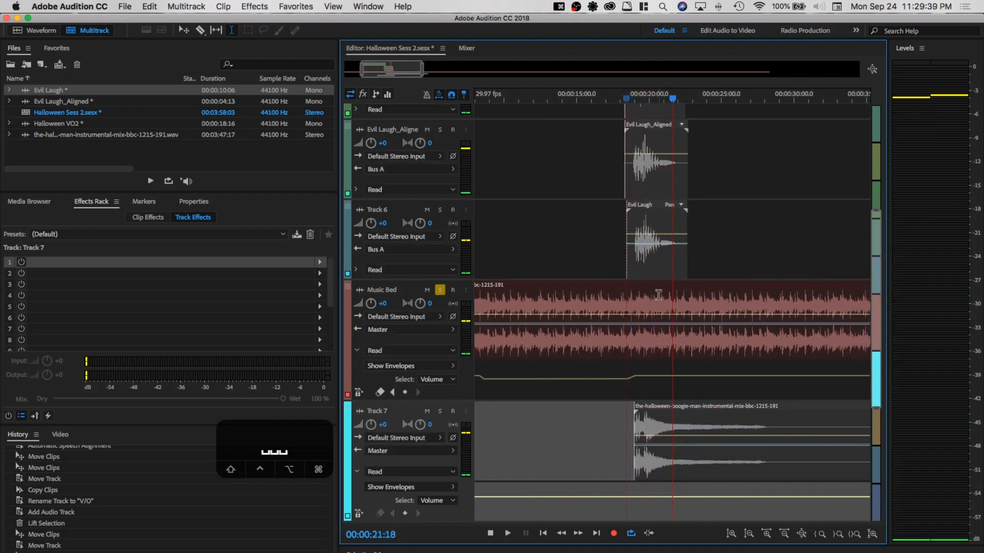
{"action": "left_click", "coordinate": [660, 296]}
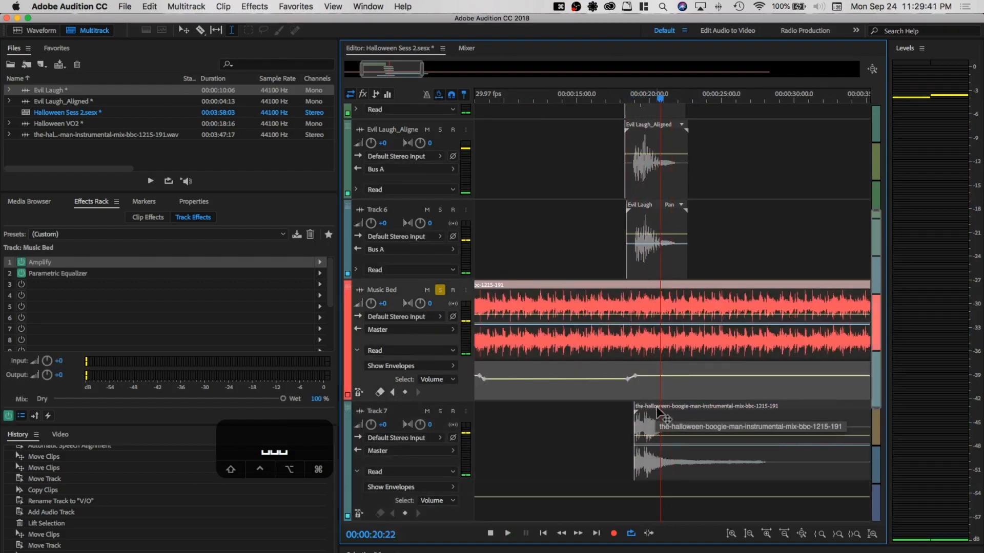
{"action": "left_click_drag", "start_coordinate": [658, 410], "coordinate": [675, 409]}
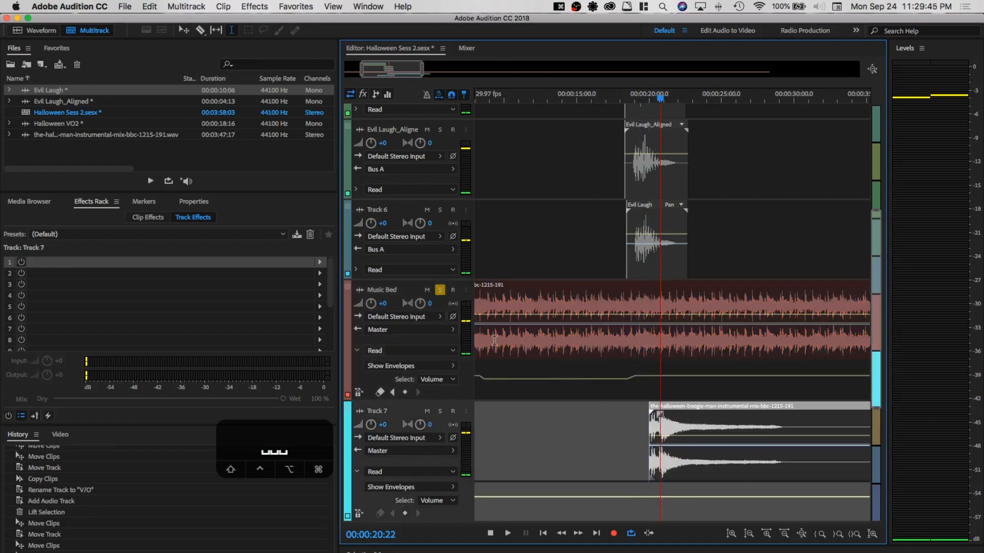
End the Music Bed clip at 20 seconds, where the music ending starts, and delete all of the remaining Music Bed after it
{"action": "left_click_drag", "start_coordinate": [707, 307], "coordinate": [790, 308]}
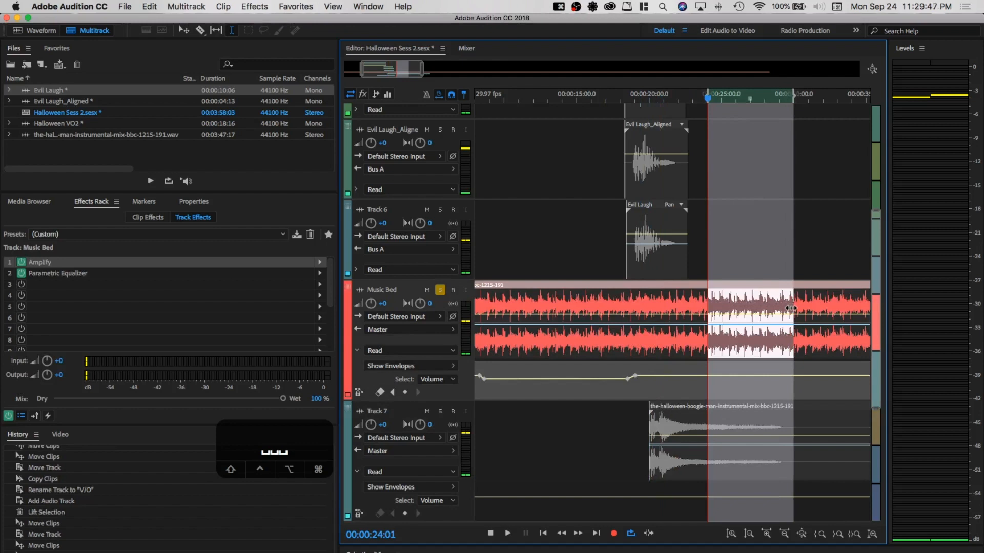
{"action": "key", "text": "BackSpace"}
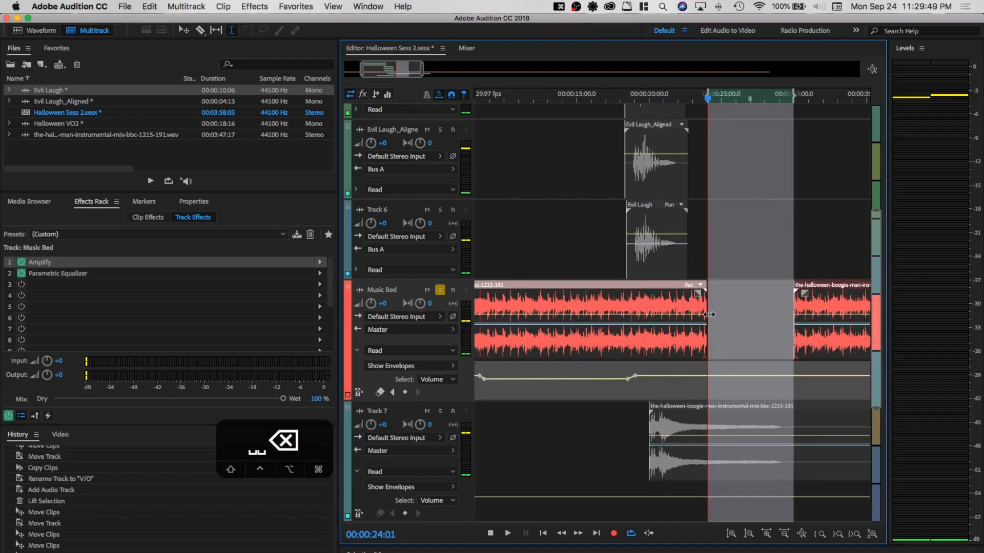
{"action": "left_click", "coordinate": [726, 313]}
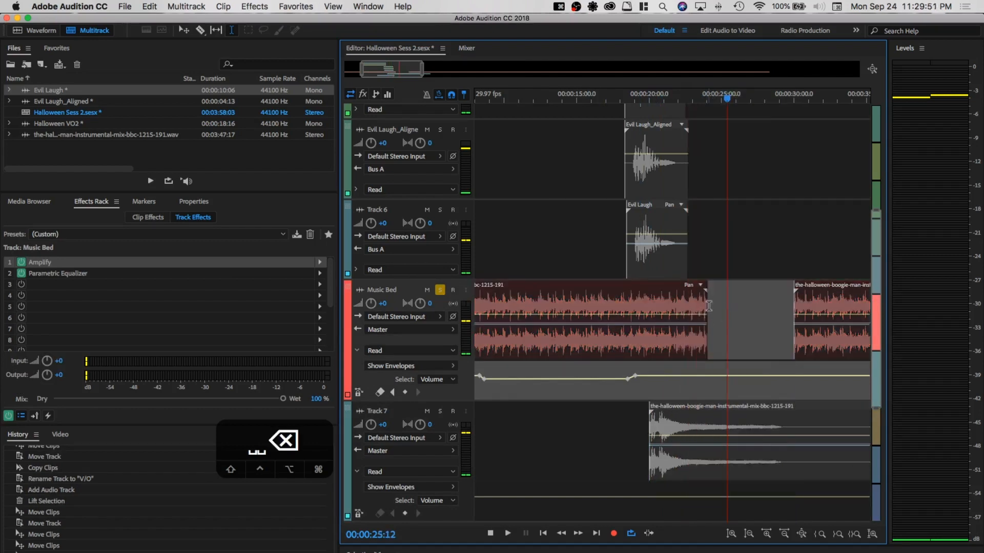
{"action": "left_click_drag", "start_coordinate": [707, 308], "coordinate": [648, 309]}
{"action": "left_click", "coordinate": [825, 292]}
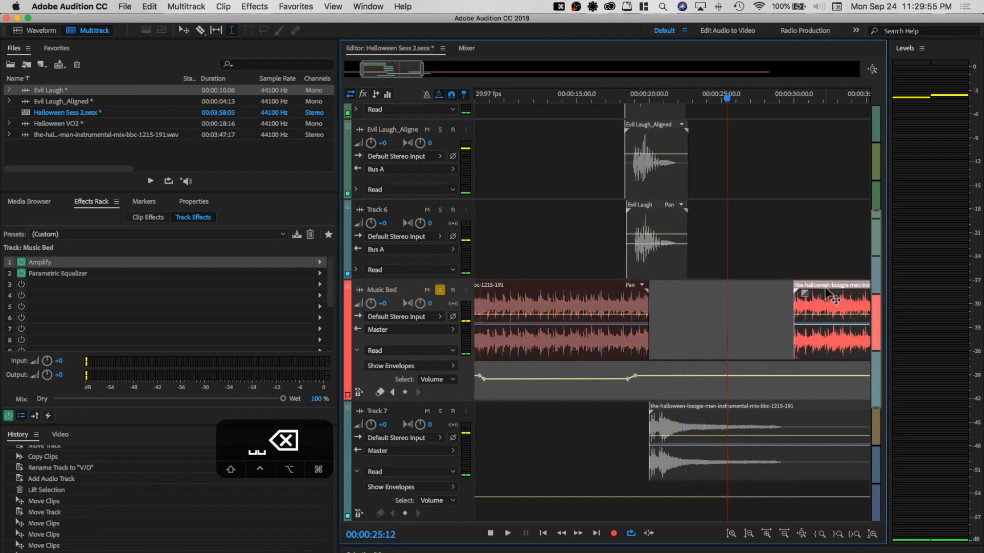
{"action": "key", "text": "BackSpace"}
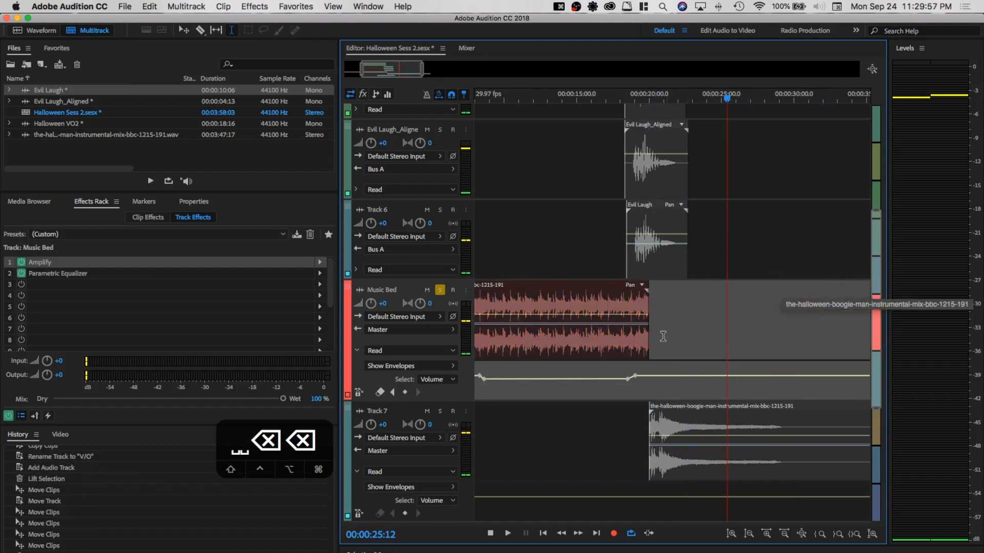
Move the music ending straight up onto the Music Bed track and extend its start back to about 17 seconds to create a crossfade
{"action": "left_click", "coordinate": [699, 408]}
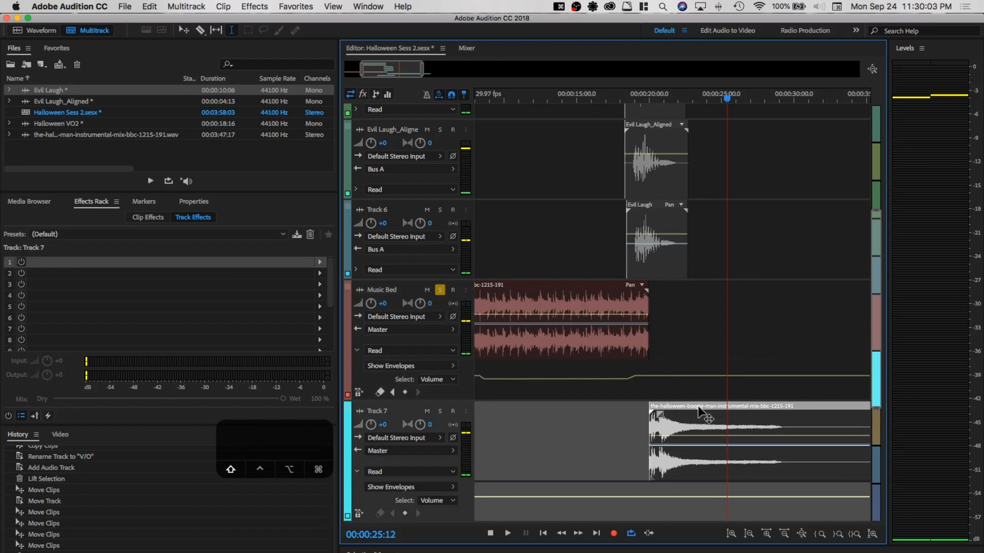
{"action": "left_click_drag", "start_coordinate": [698, 408], "coordinate": [687, 337]}
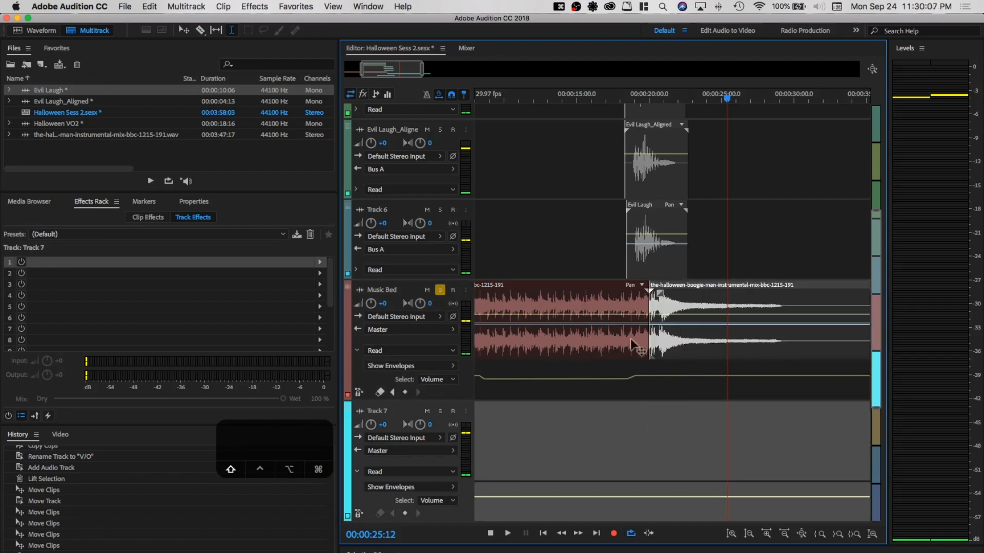
{"action": "key", "text": "F8"}
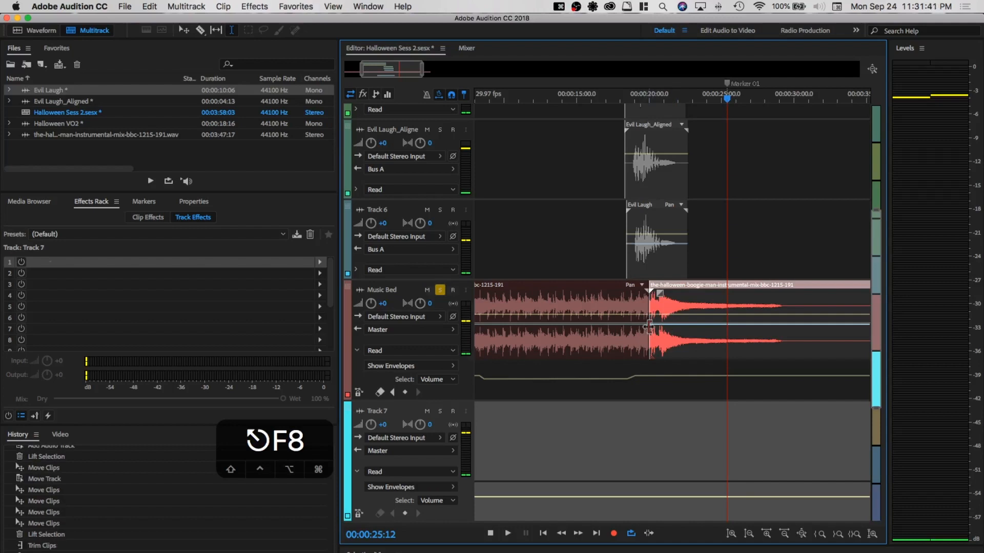
{"action": "left_click_drag", "start_coordinate": [649, 327], "coordinate": [608, 327]}
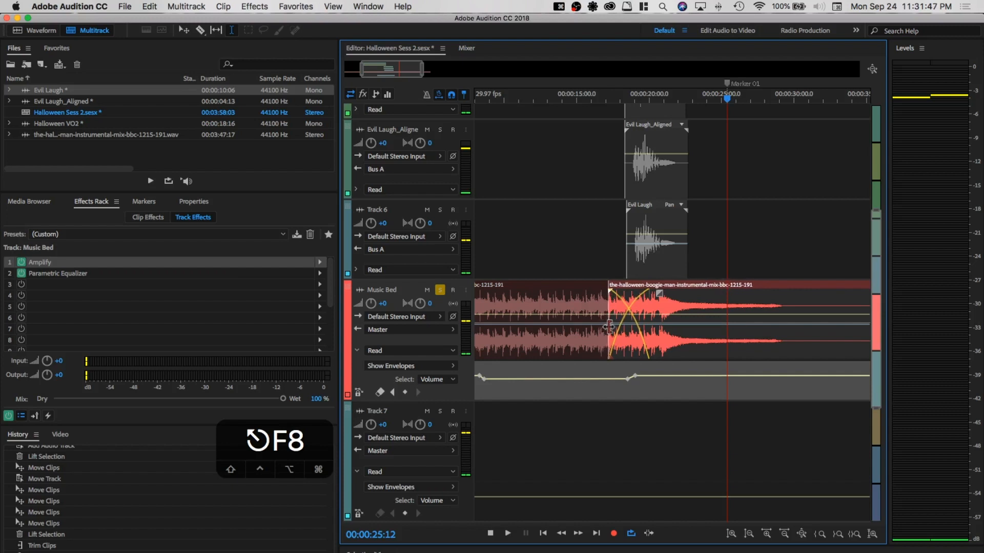
{"action": "left_click", "coordinate": [607, 327]}
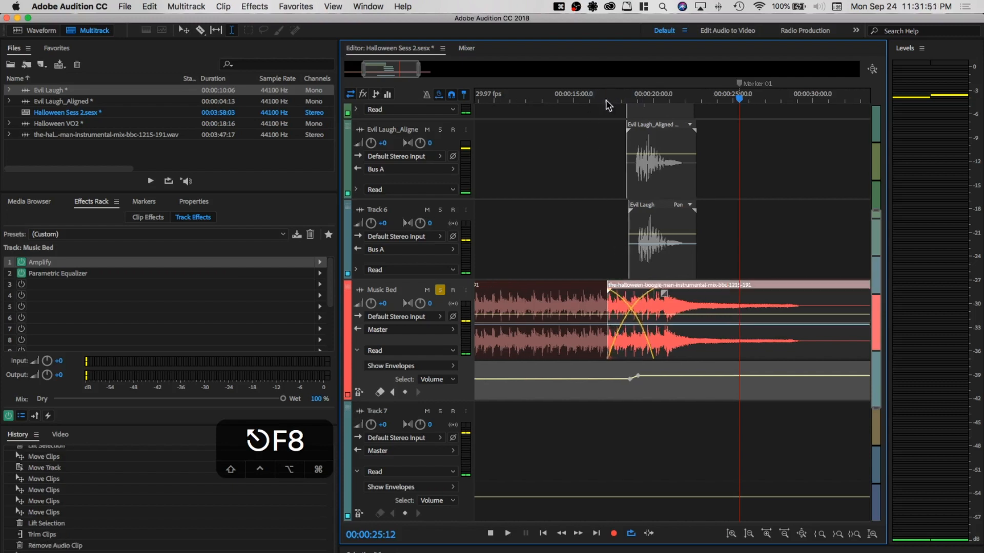
Trim the start of the music ending to its first beat and nudge the clip slightly earlier against the Music Bed
{"action": "scroll", "coordinate": [602, 102], "scroll_direction": "up", "scroll_amount": 6}
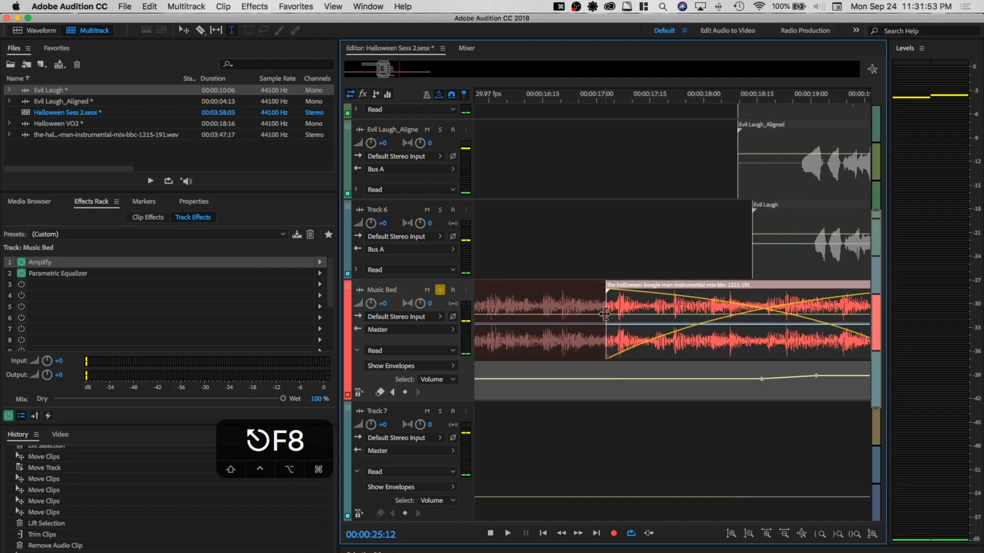
{"action": "left_click_drag", "start_coordinate": [620, 314], "coordinate": [608, 314]}
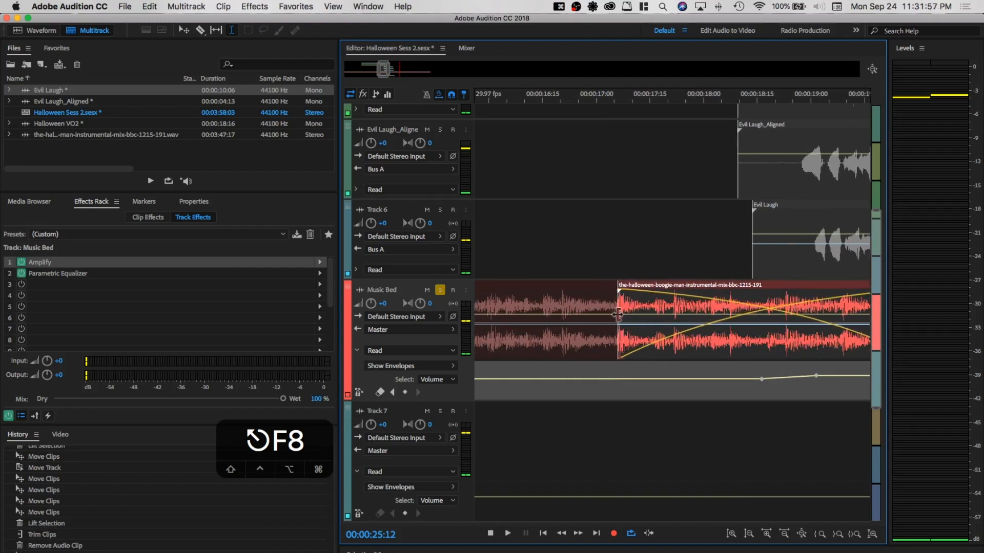
{"action": "left_click", "coordinate": [624, 292]}
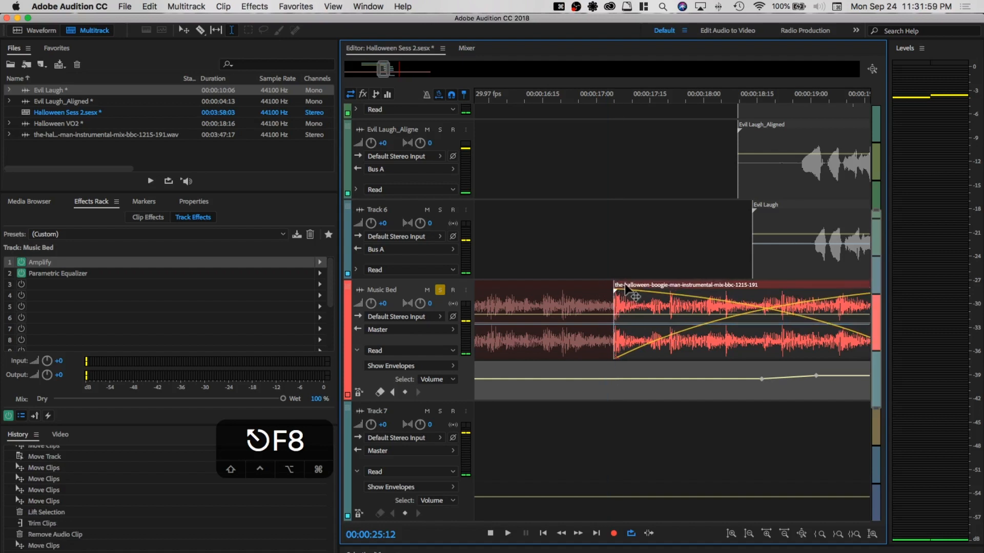
{"action": "key", "text": "F8"}
Play the crossfade into the music ending from about 17 seconds and again from about 15 seconds
{"action": "left_click", "coordinate": [573, 266]}
{"action": "key", "text": "space"}
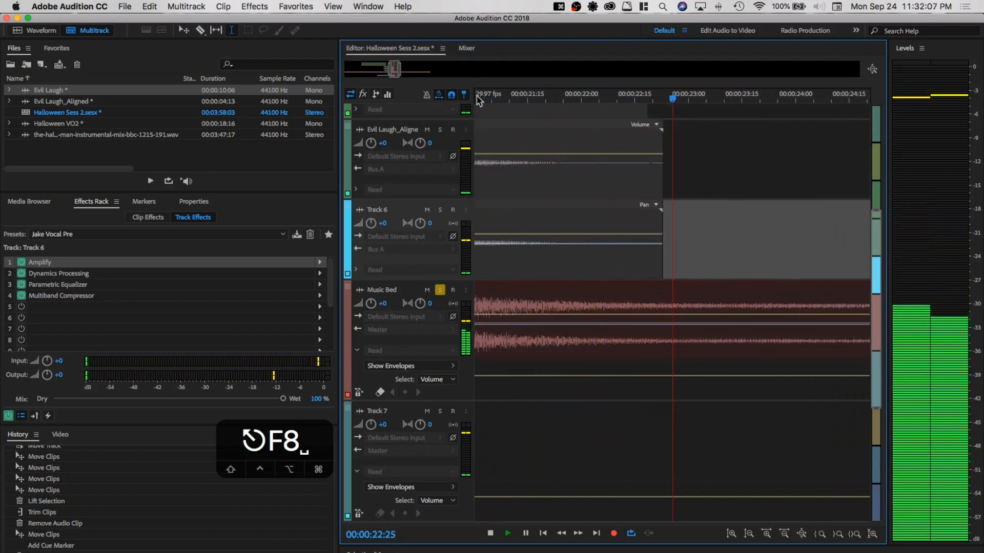
{"action": "key", "text": "space"}
{"action": "scroll", "coordinate": [493, 91], "scroll_direction": "down", "scroll_amount": 5}
{"action": "left_click_drag", "start_coordinate": [399, 66], "coordinate": [345, 72]}
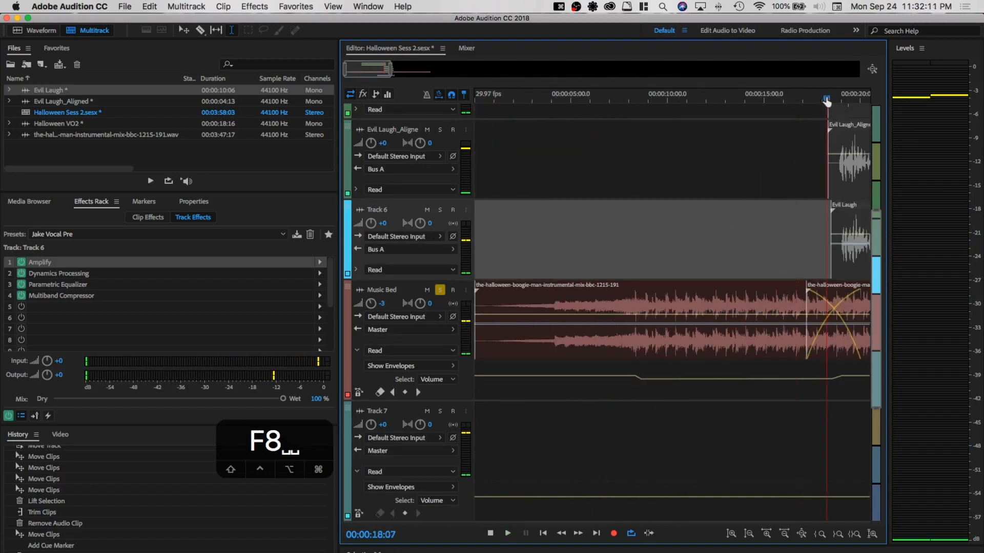
{"action": "key", "text": "space"}
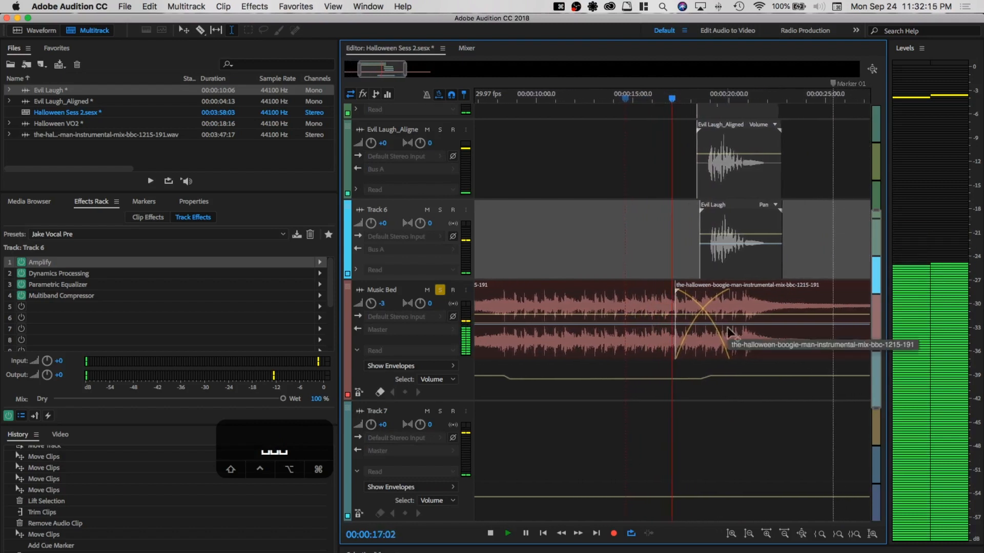
Reshape the crossfade curve between the Music Bed and the music ending, and play the transition again
{"action": "left_click", "coordinate": [712, 312]}
{"action": "left_click_drag", "start_coordinate": [709, 309], "coordinate": [691, 323]}
{"action": "key", "text": "space"}
{"action": "left_click", "coordinate": [622, 245]}
{"action": "key", "text": "space"}
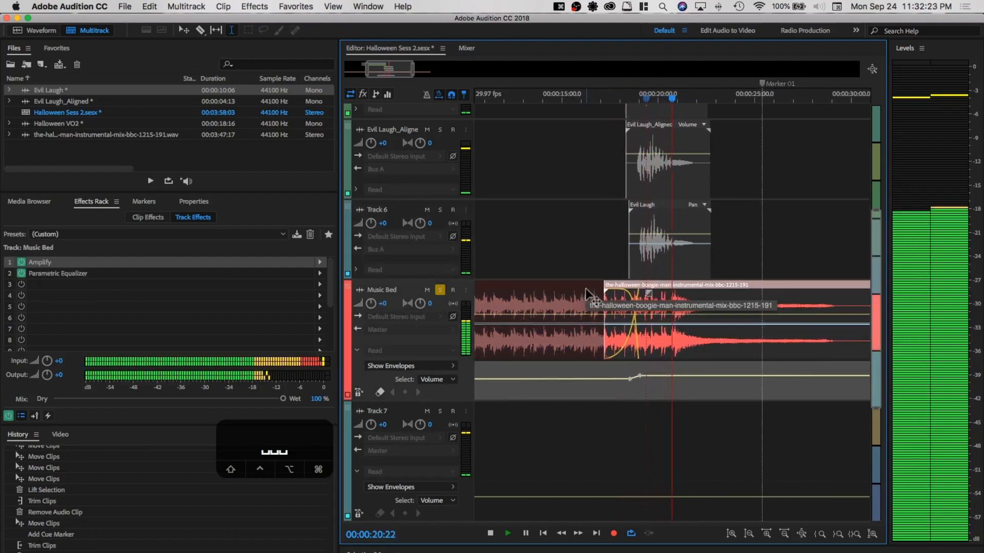
{"action": "key", "text": "space"}
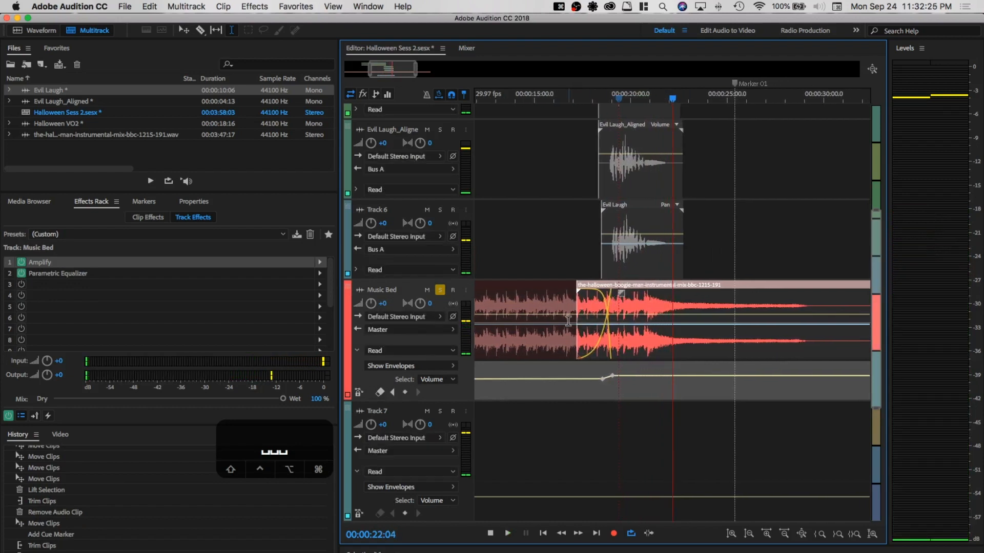
Trim the music ending's start to about 20.5 seconds and extend the preceding Music Bed clip to about 21 seconds for a short crossfade
{"action": "left_click_drag", "start_coordinate": [577, 334], "coordinate": [611, 333]}
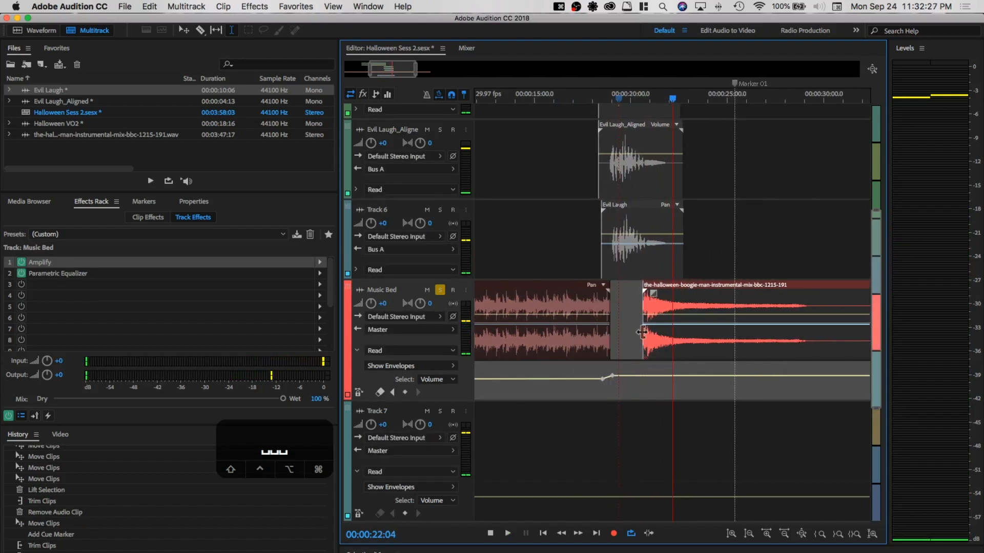
{"action": "left_click", "coordinate": [640, 332]}
{"action": "left_click_drag", "start_coordinate": [607, 336], "coordinate": [652, 334]}
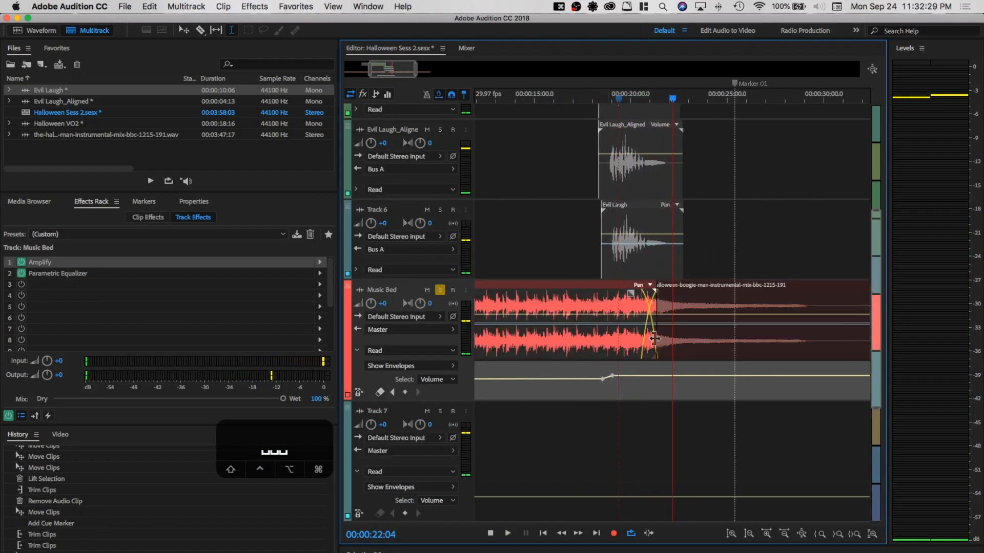
Play the crossfade into the music ending from about 19.5 seconds and again from about 16.5 seconds
{"action": "key", "text": "space"}
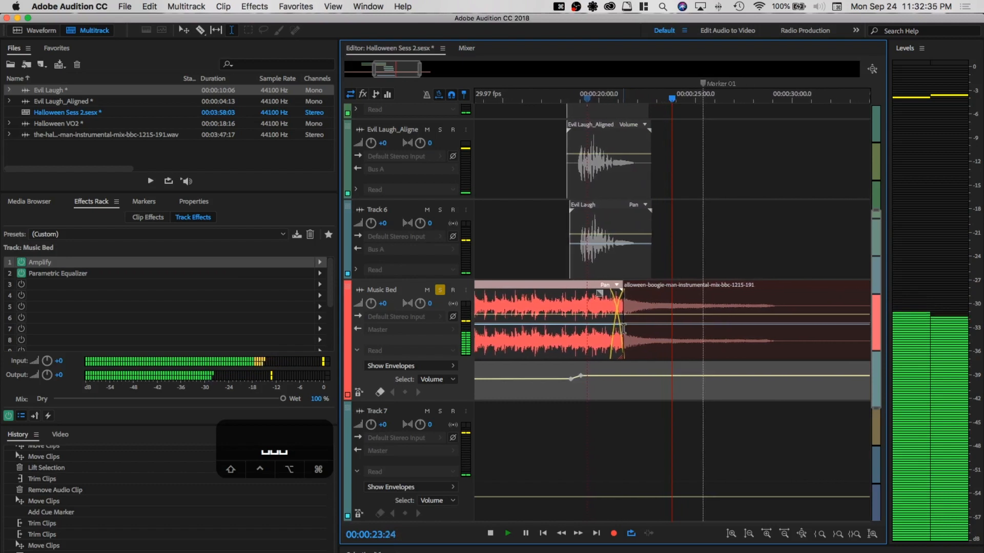
{"action": "key", "text": "space"}
{"action": "left_click", "coordinate": [505, 238]}
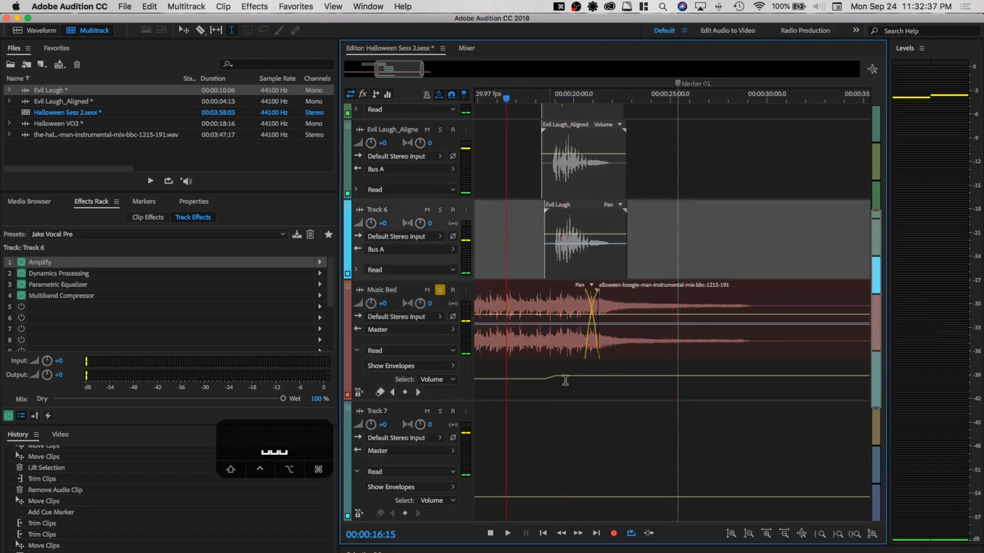
{"action": "key", "text": "space"}
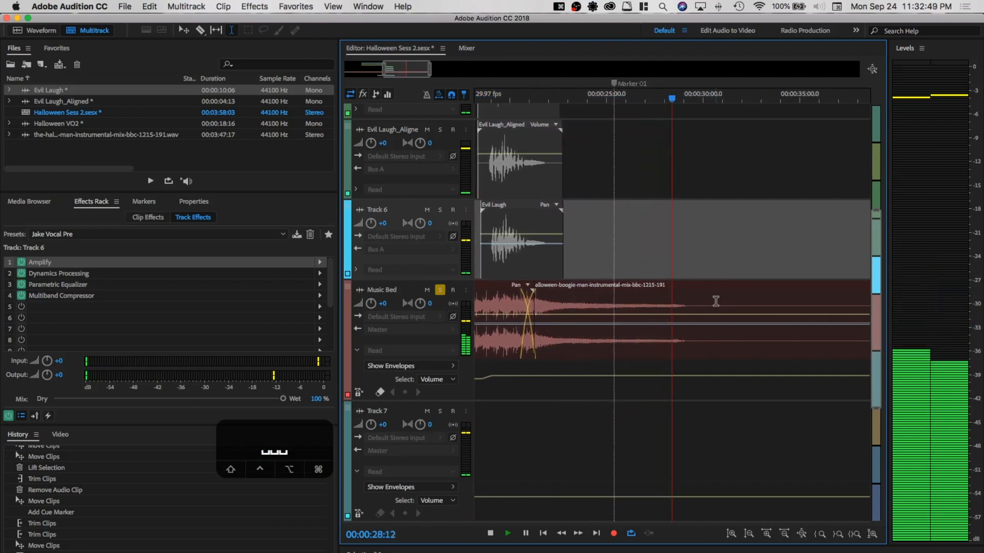
Delete the silent tail of the music ending from about 29 seconds to the end of the clip
{"action": "left_click_drag", "start_coordinate": [662, 306], "coordinate": [867, 310]}
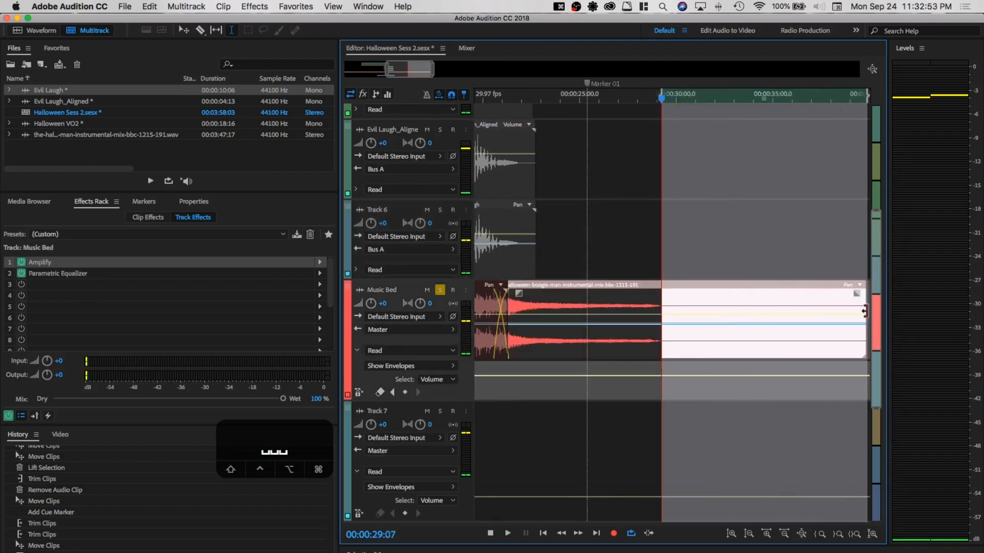
{"action": "key", "text": "BackSpace"}
{"action": "left_click", "coordinate": [780, 341]}
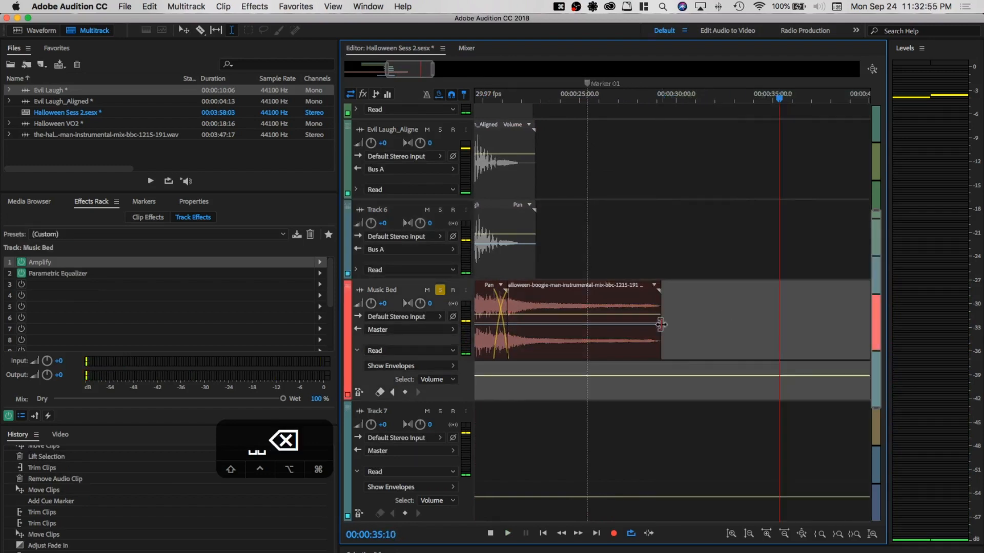
Shorten the music ending to about 28.5 seconds with a curved fade-out about 4 seconds long, and play the fade
{"action": "left_click_drag", "start_coordinate": [660, 307], "coordinate": [562, 293]}
{"action": "left_click", "coordinate": [564, 332]}
{"action": "key", "text": "space"}
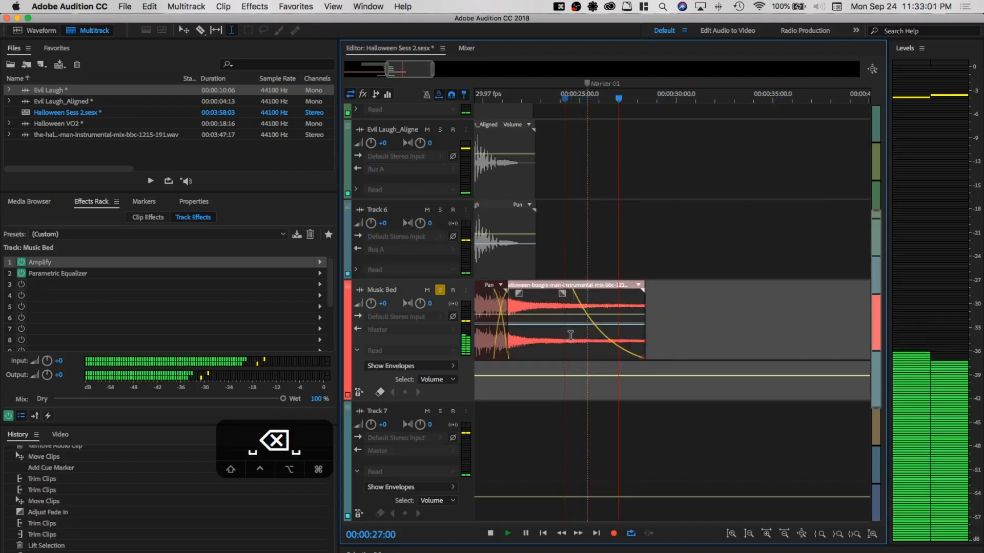
{"action": "key", "text": "space"}
{"action": "key", "text": "space"}
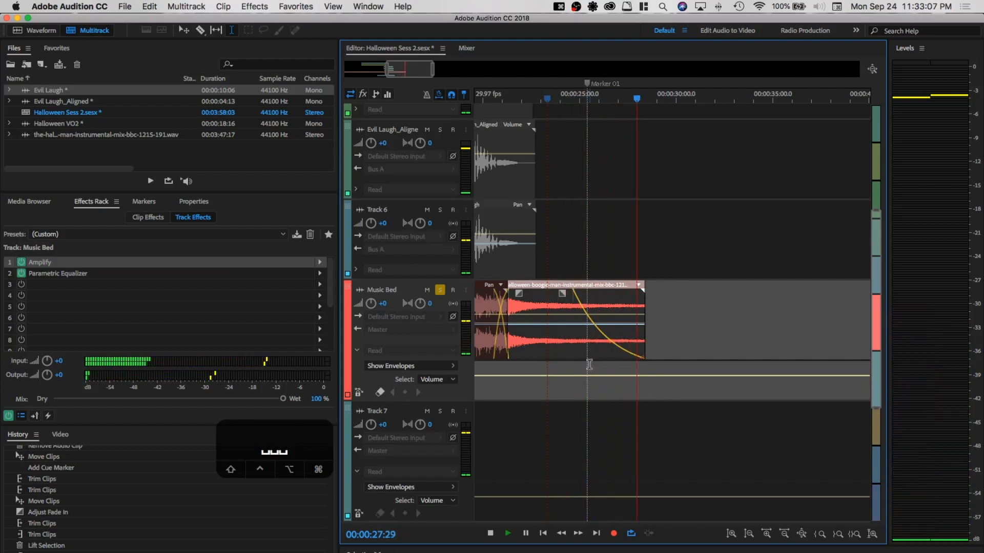
{"action": "key", "text": "space"}
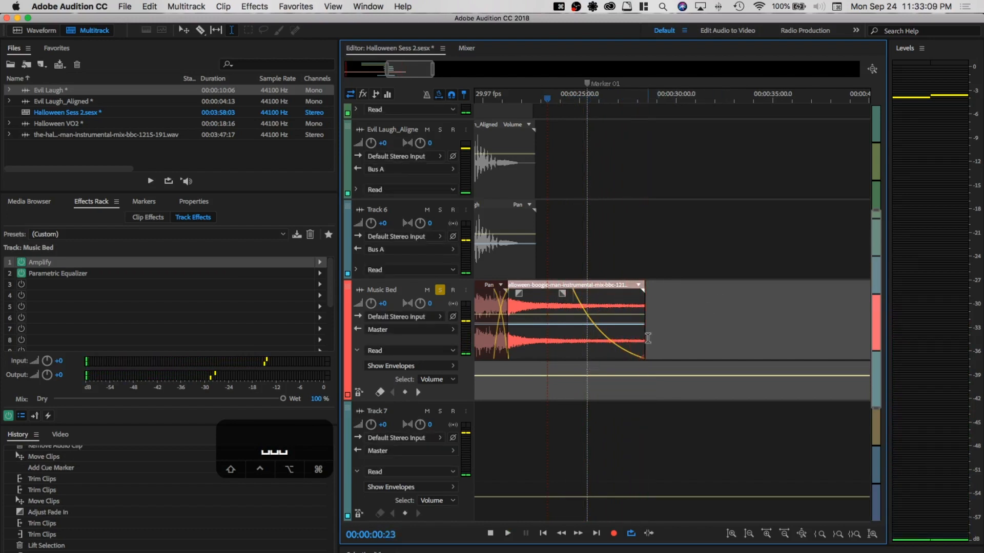
Fit the whole session in view, play the full mix from the start, and enlarge the track heights
{"action": "scroll", "coordinate": [706, 249], "scroll_direction": "left", "scroll_amount": 10}
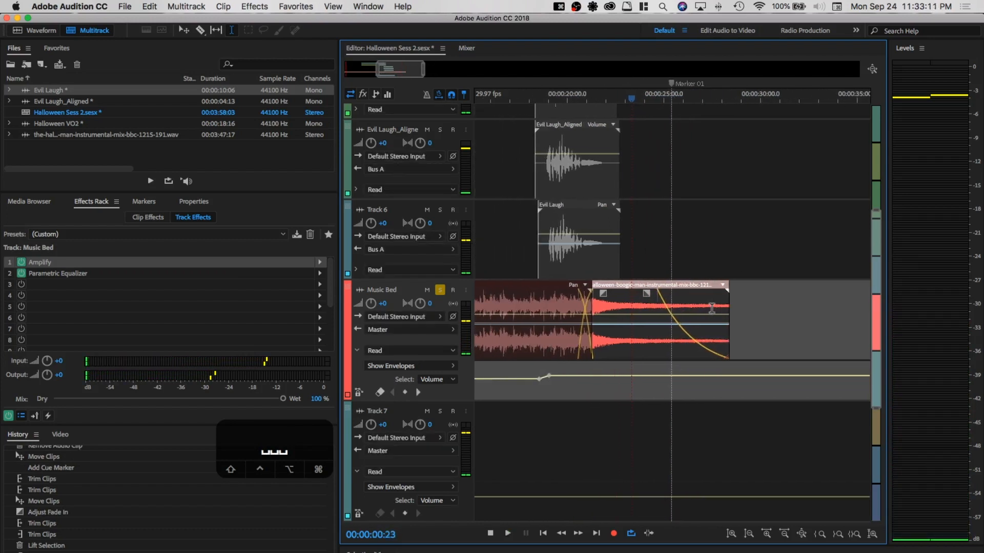
{"action": "scroll", "coordinate": [581, 275], "scroll_direction": "left", "scroll_amount": 4}
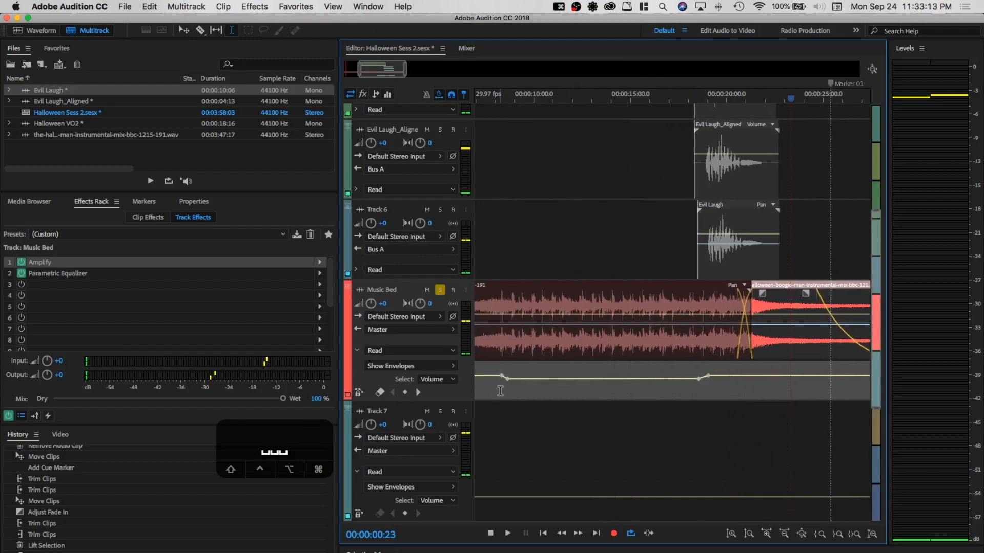
{"action": "key", "text": "backslash"}
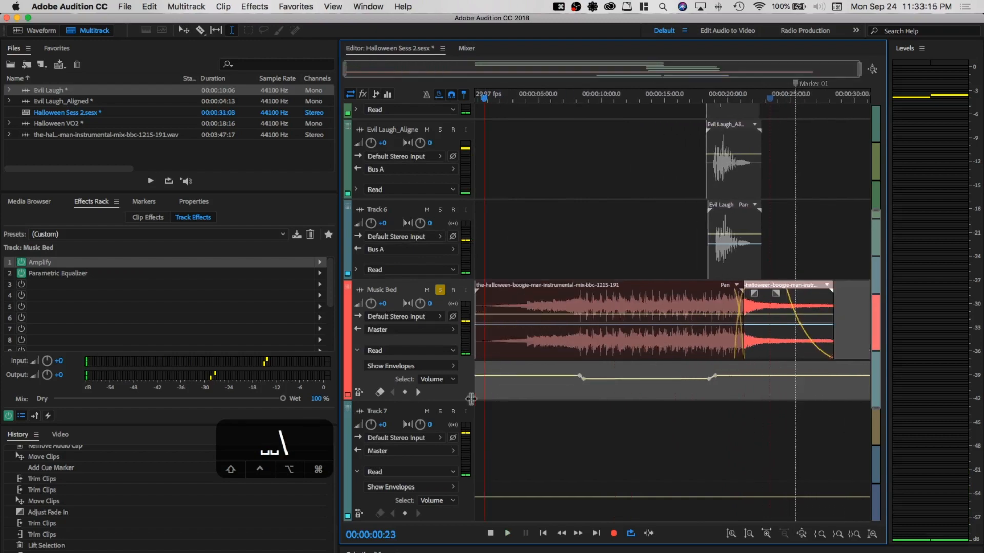
{"action": "key", "text": "backslash"}
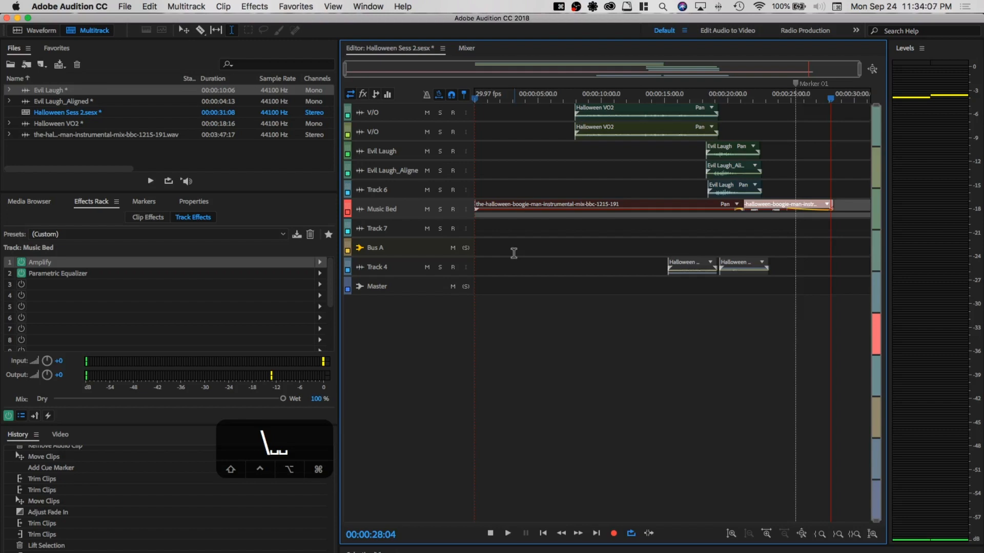
{"action": "scroll", "coordinate": [409, 215], "scroll_direction": "up", "scroll_amount": 5}
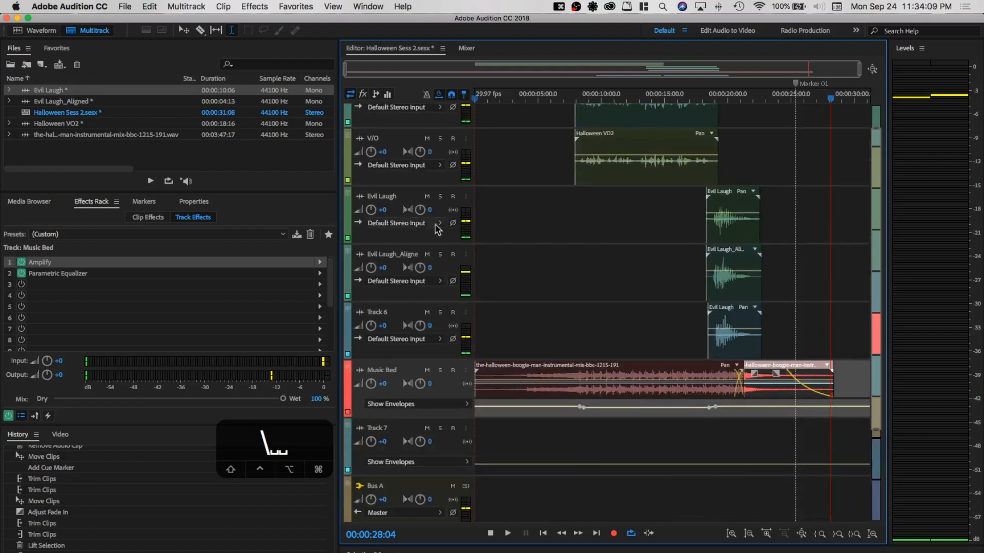